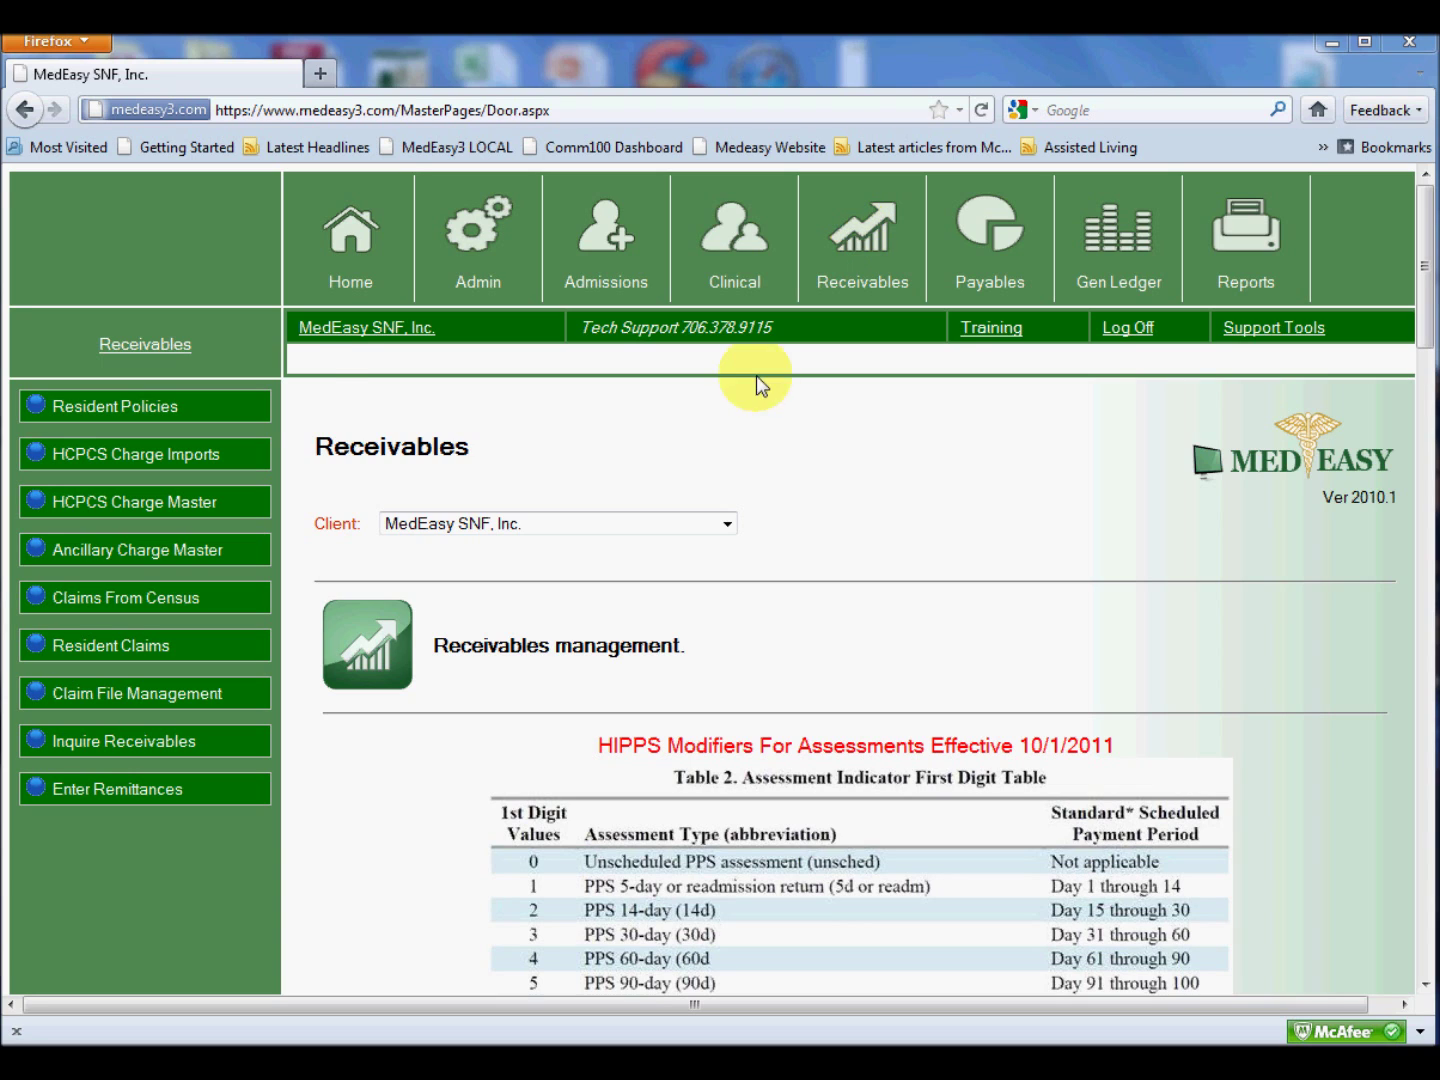
Step: Start a new policy for the selected resident in Resident Policies and set its payor to MEDICARE - WPS (Legacy Part A)
left_click(111, 418)
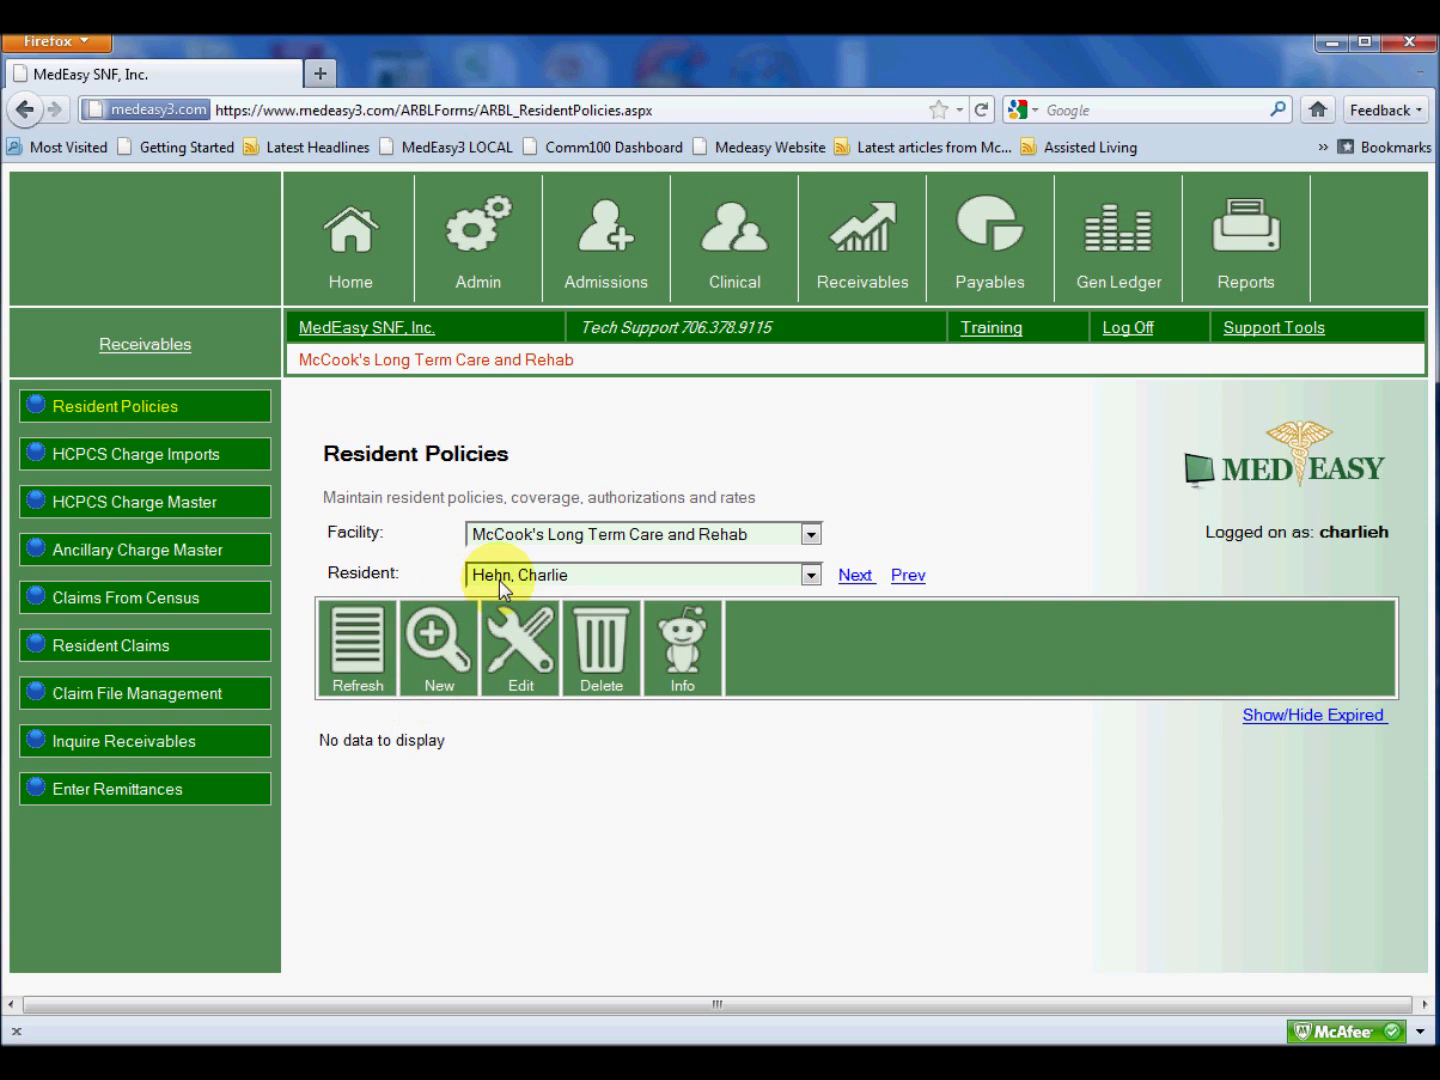
left_click(437, 655)
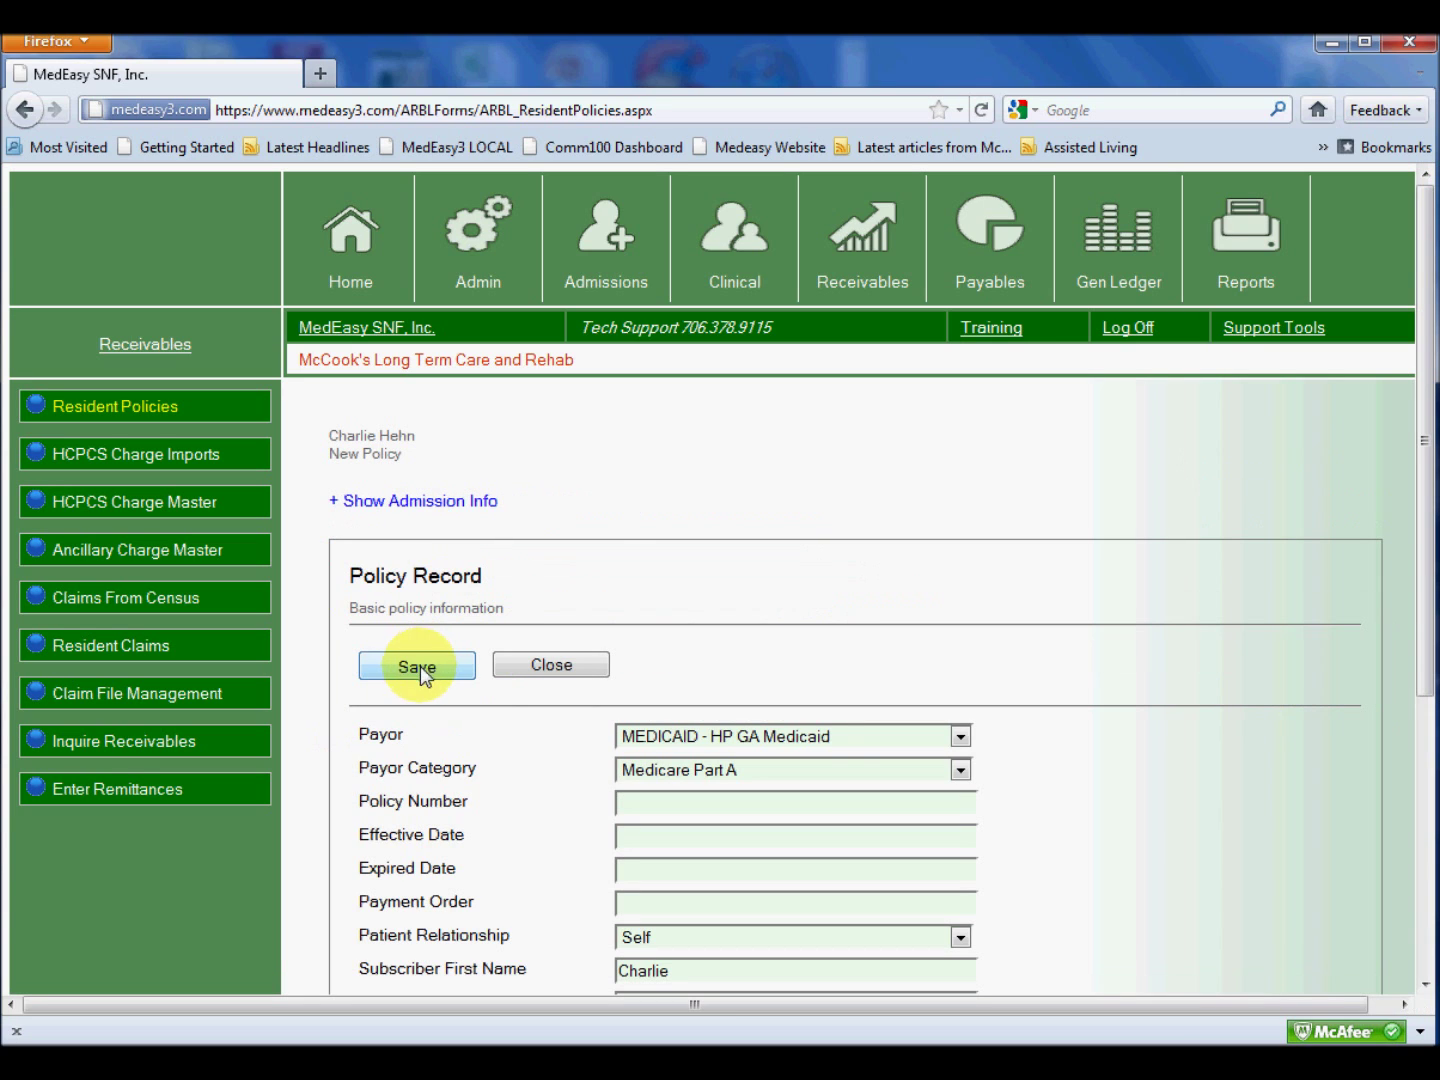
left_click(814, 734)
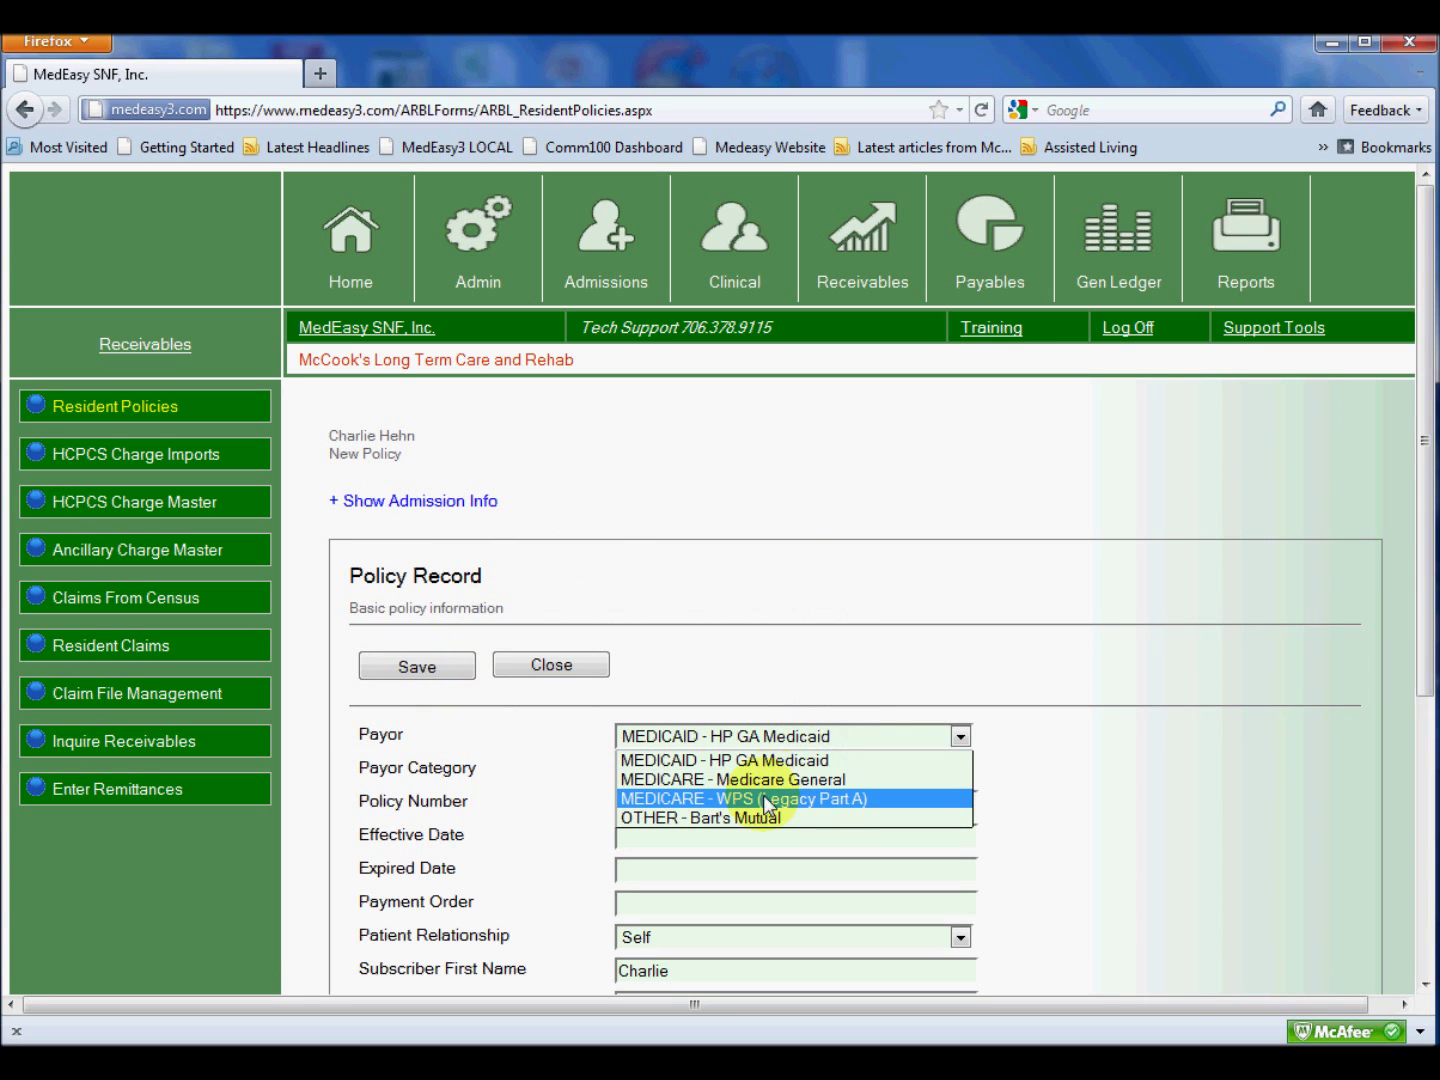
left_click(760, 797)
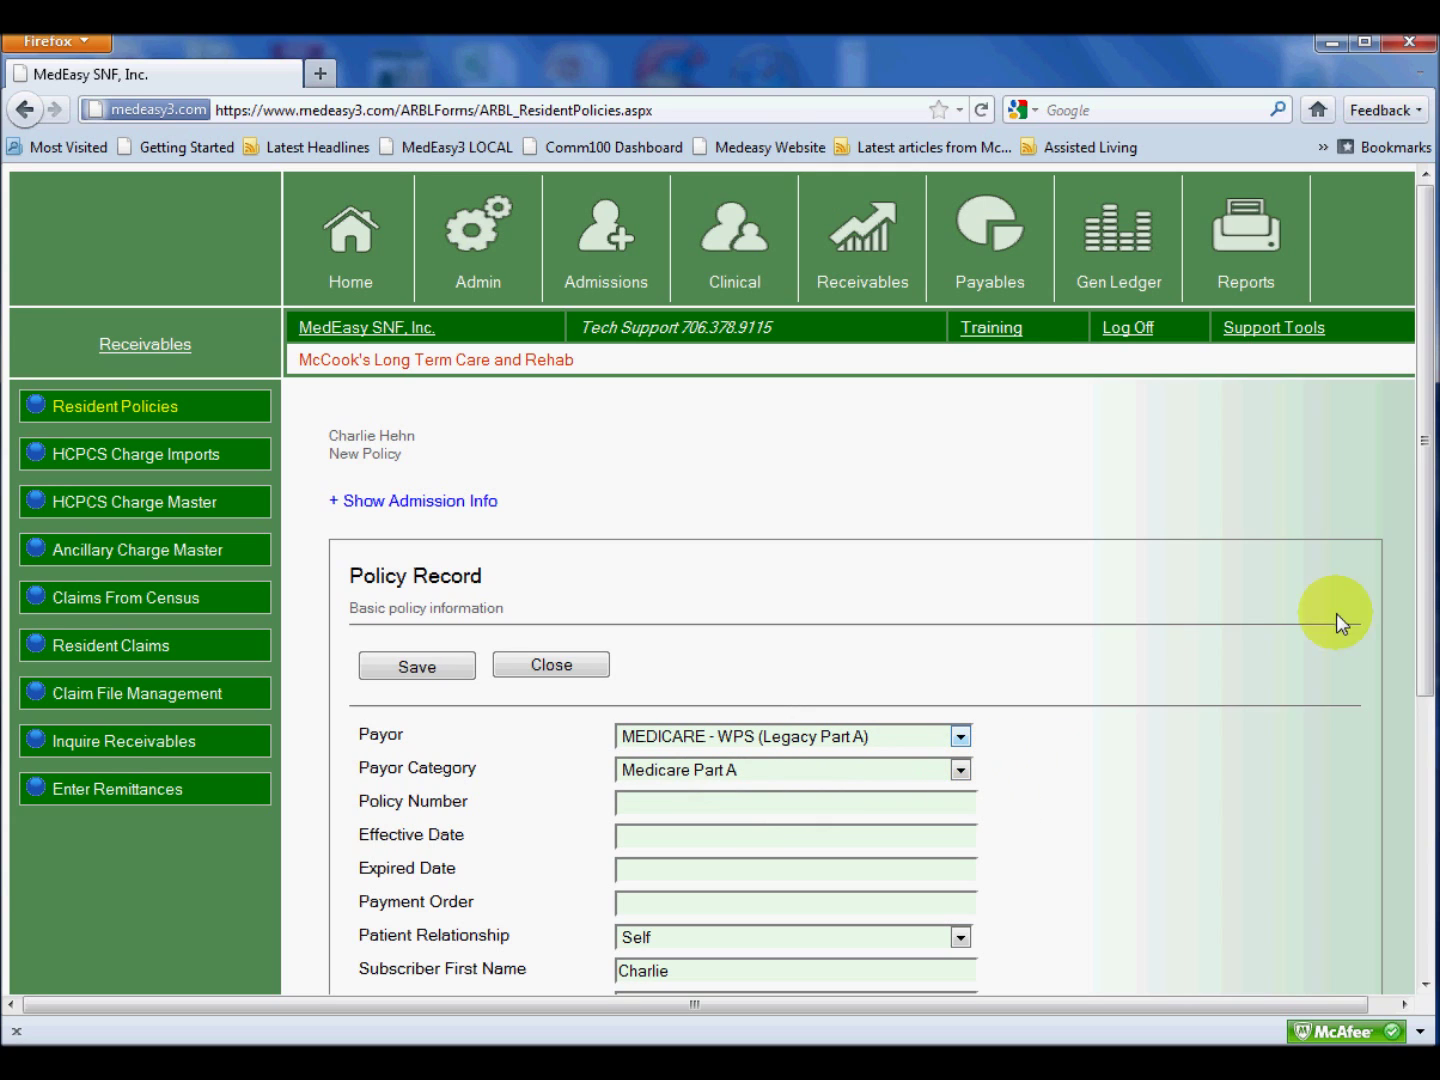
Step: Copy the Medicare number from the resident's 12/10/2011 admission into the policy number, then hide the admission info
left_click_drag(1425, 440, 1432, 554)
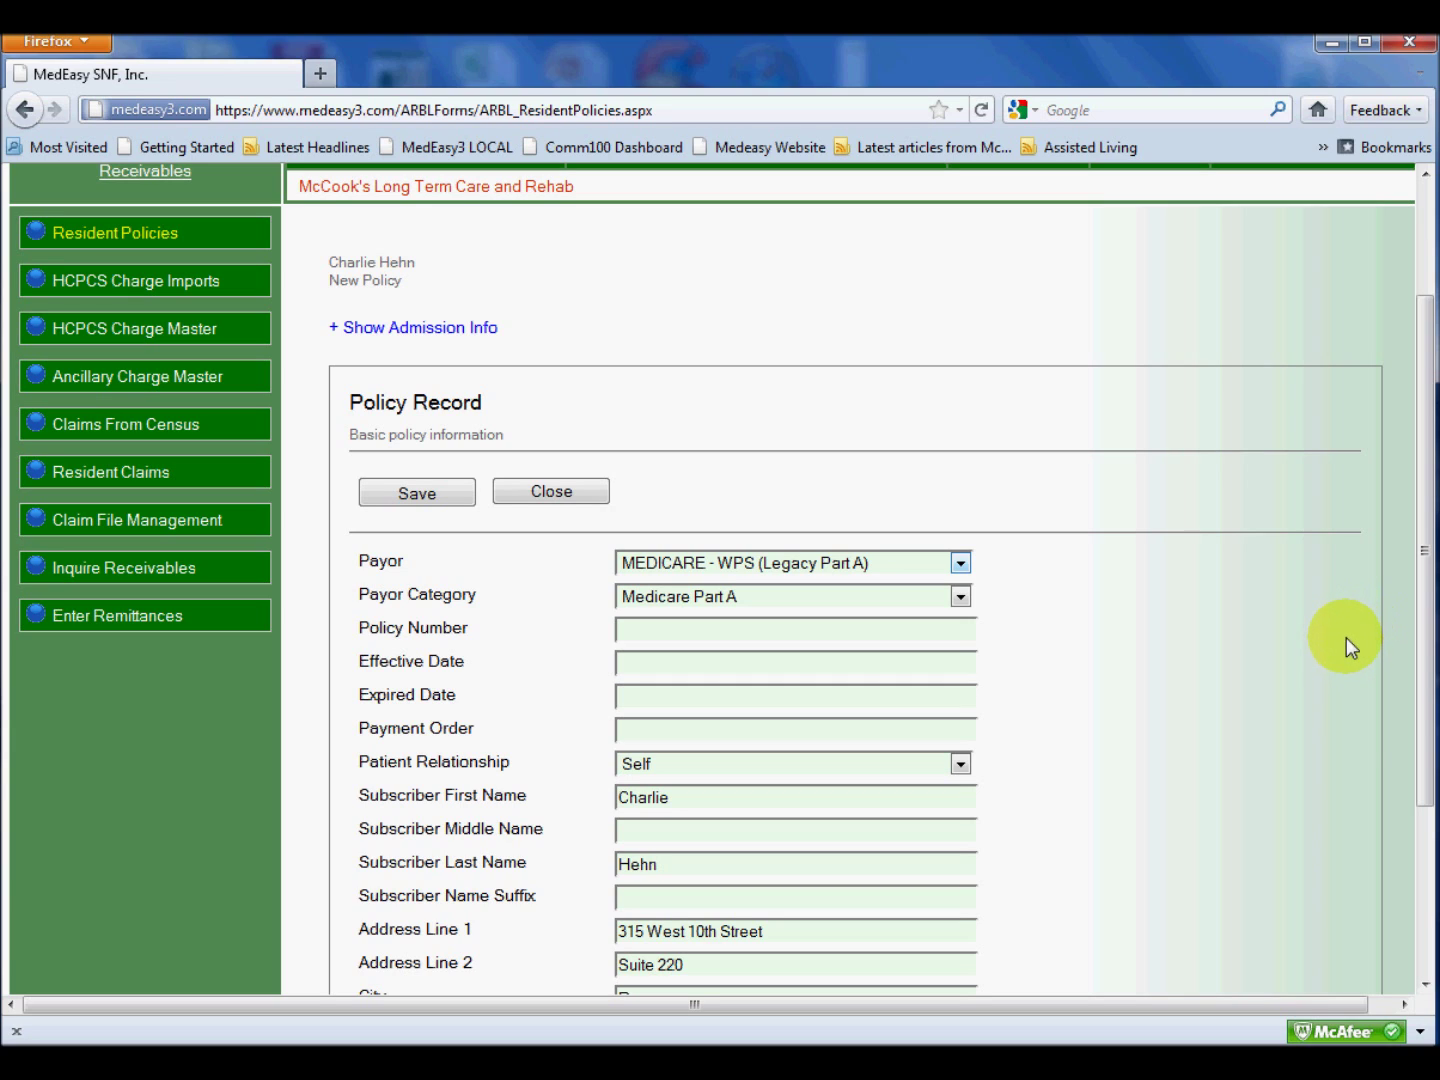
left_click(401, 332)
left_click(867, 460)
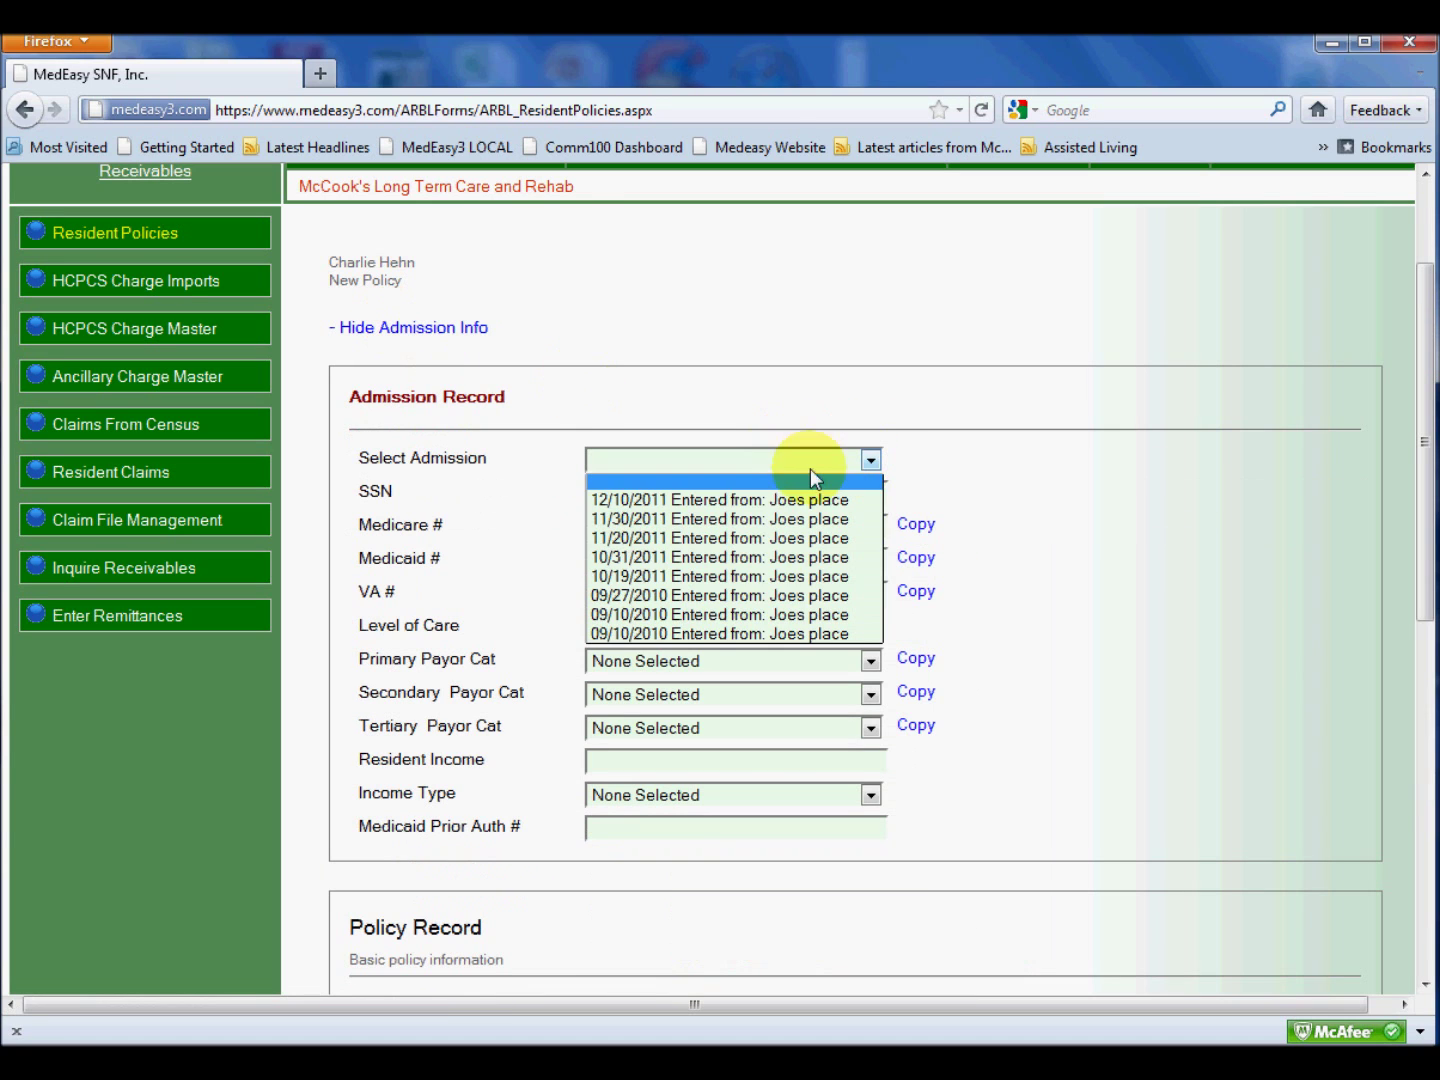
left_click(785, 499)
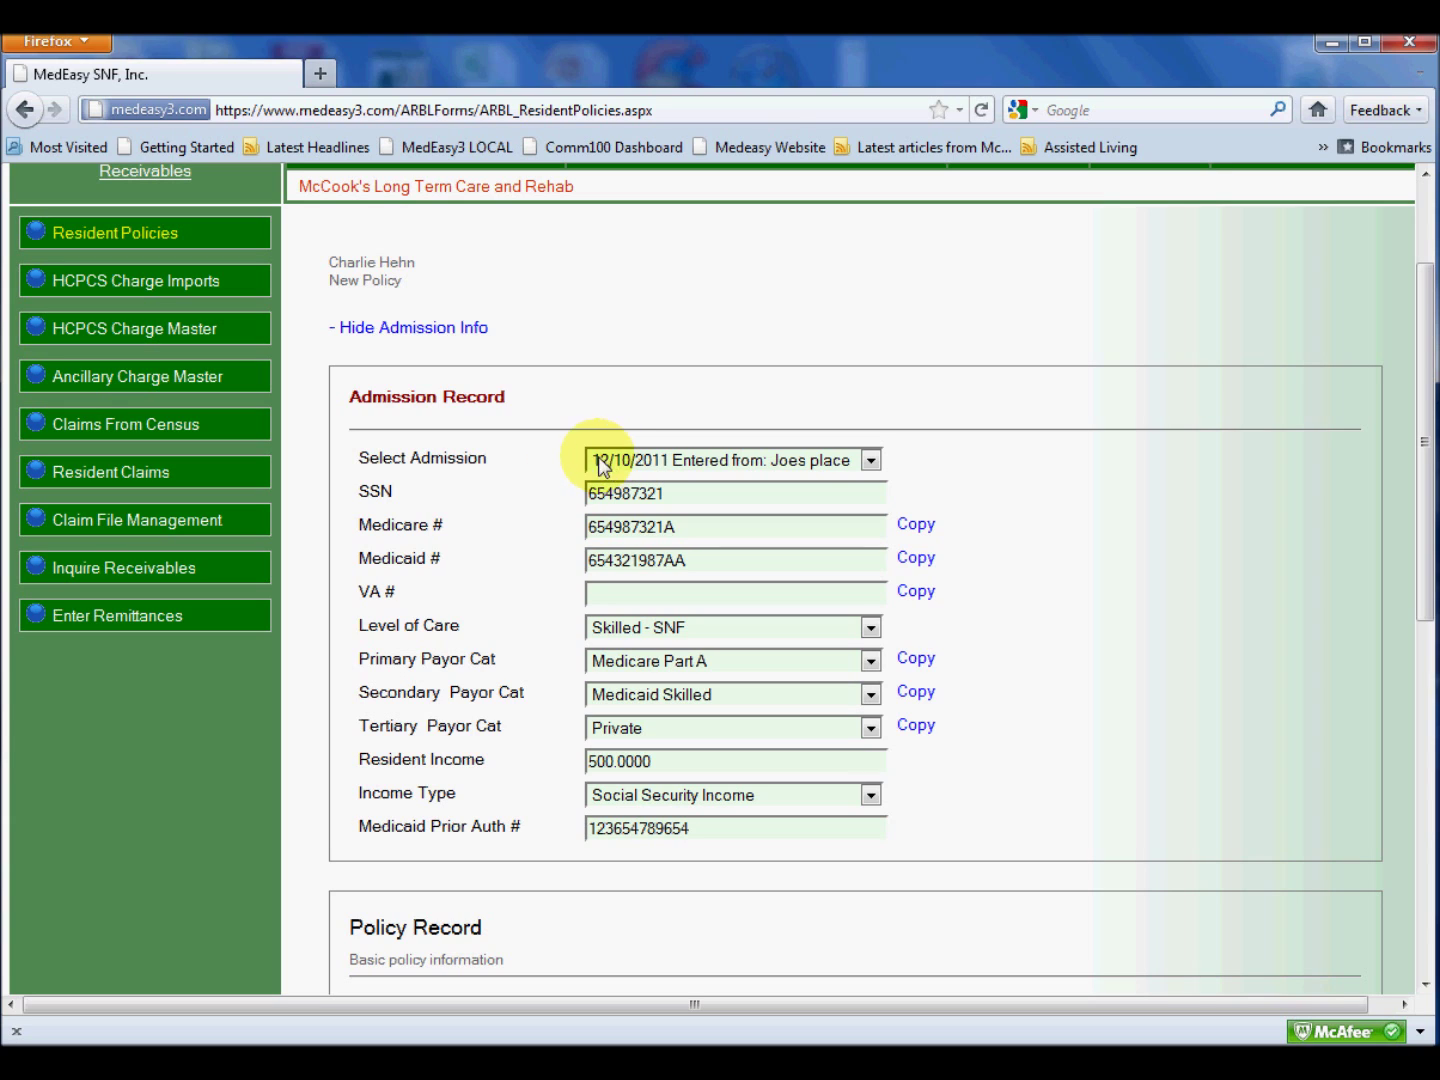
left_click(412, 337)
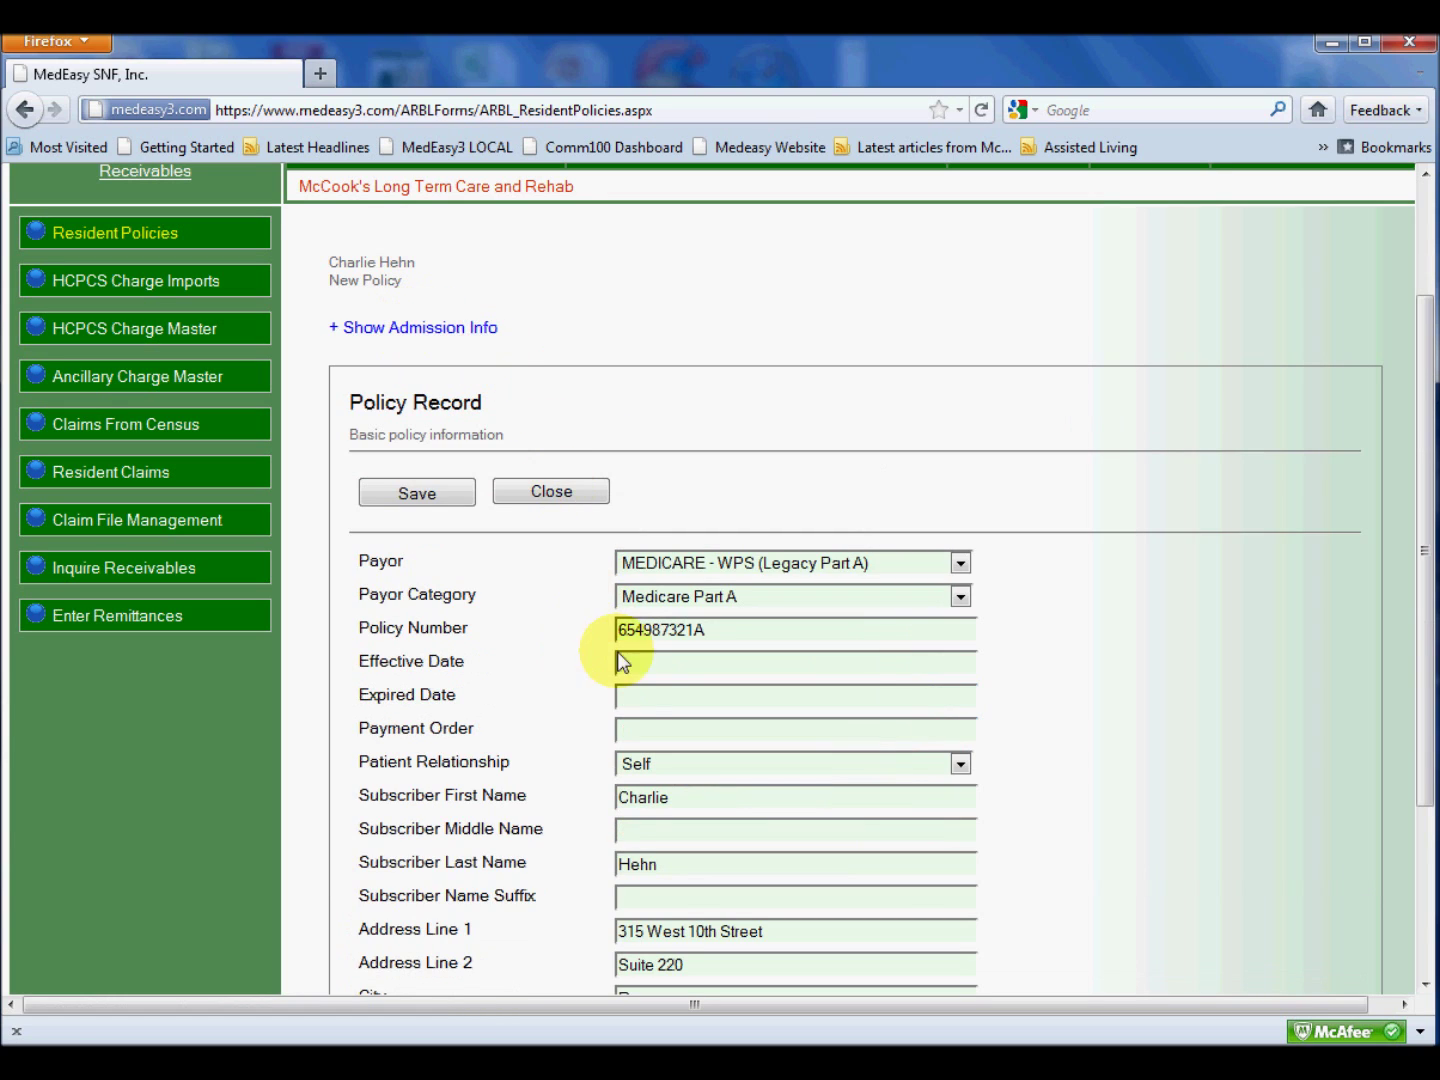
Step: Set the Medicare policy's effective date to 12/10/2011 and payment order to 1, and save the policy
left_click(660, 670)
type("12")
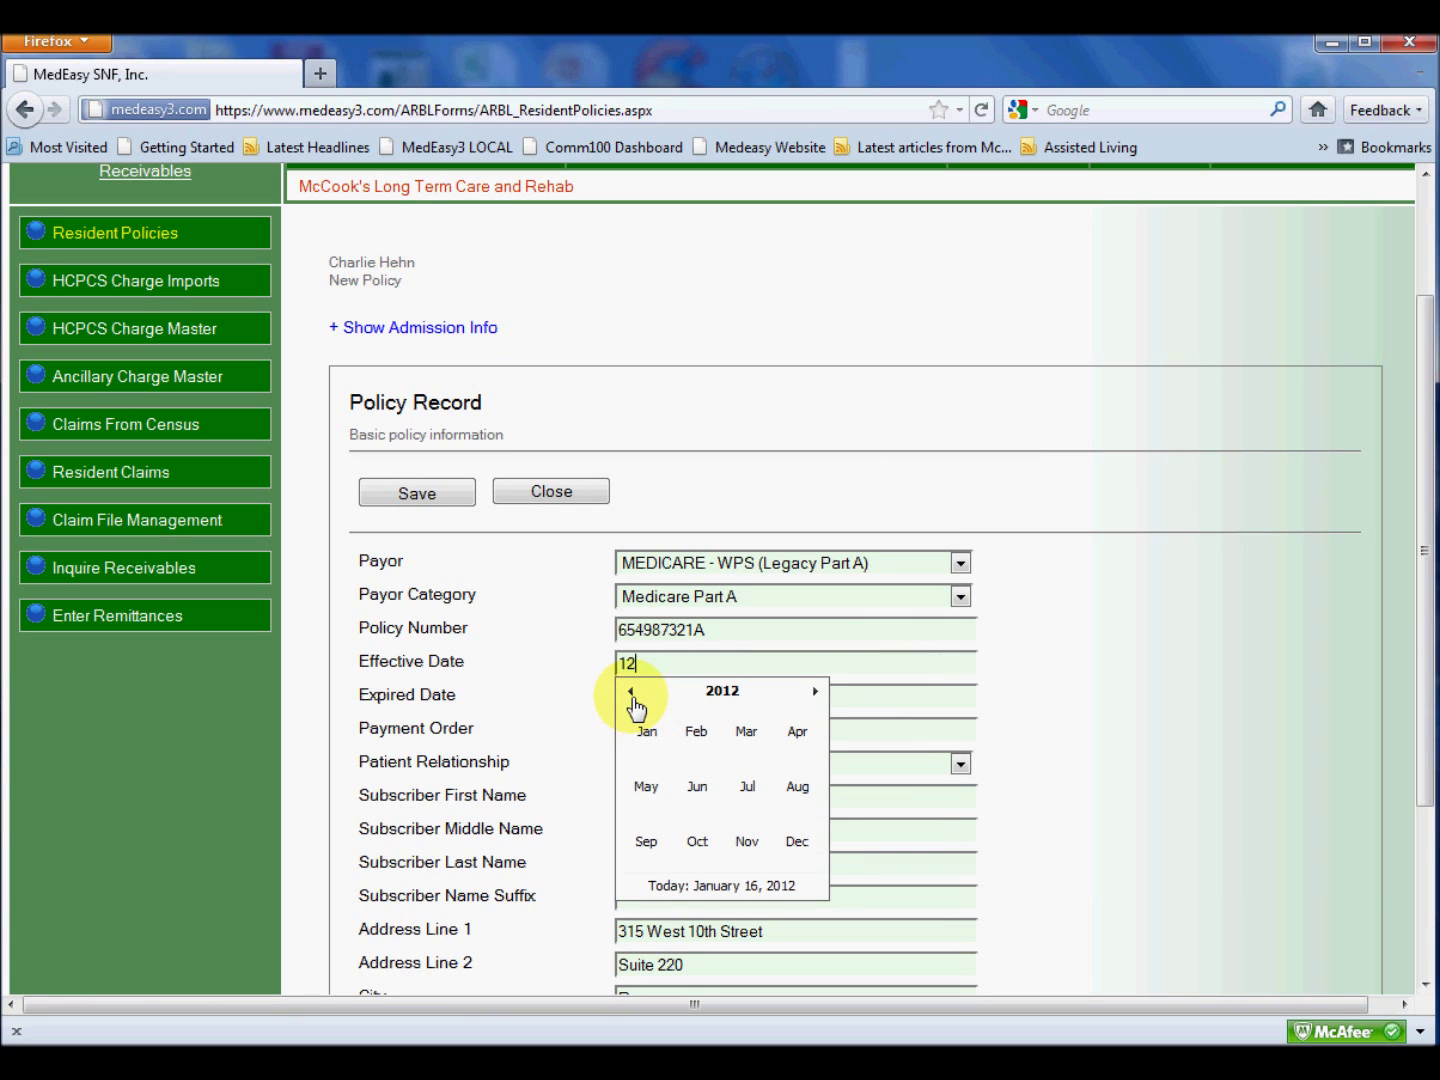
type("/10/2011")
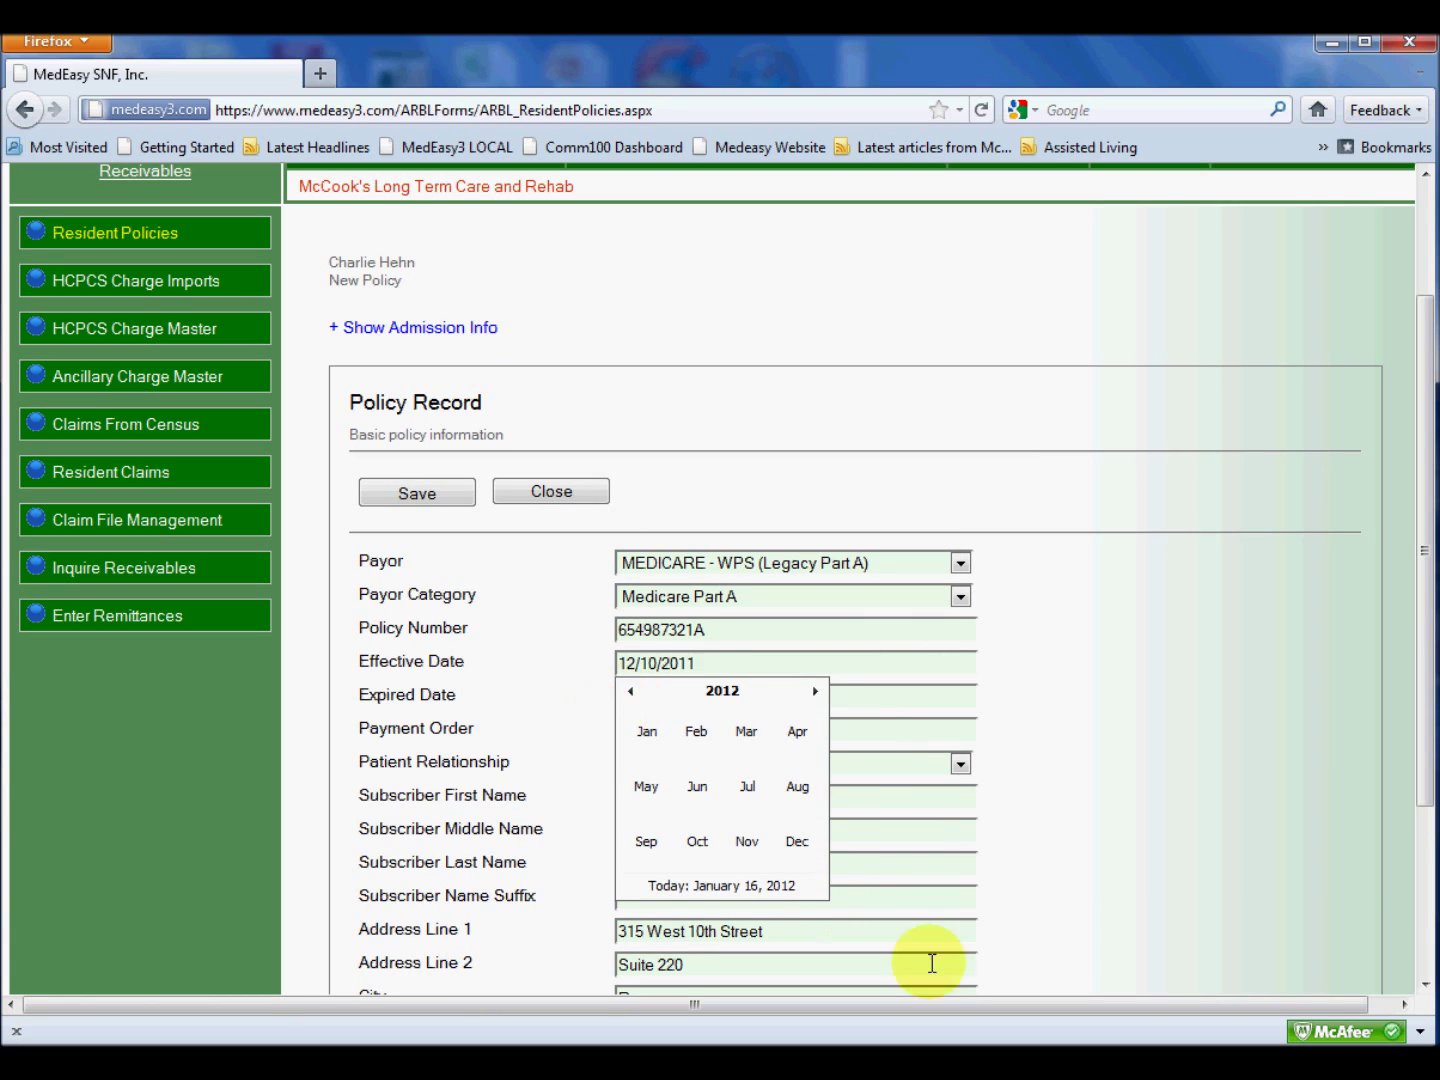
left_click(890, 734)
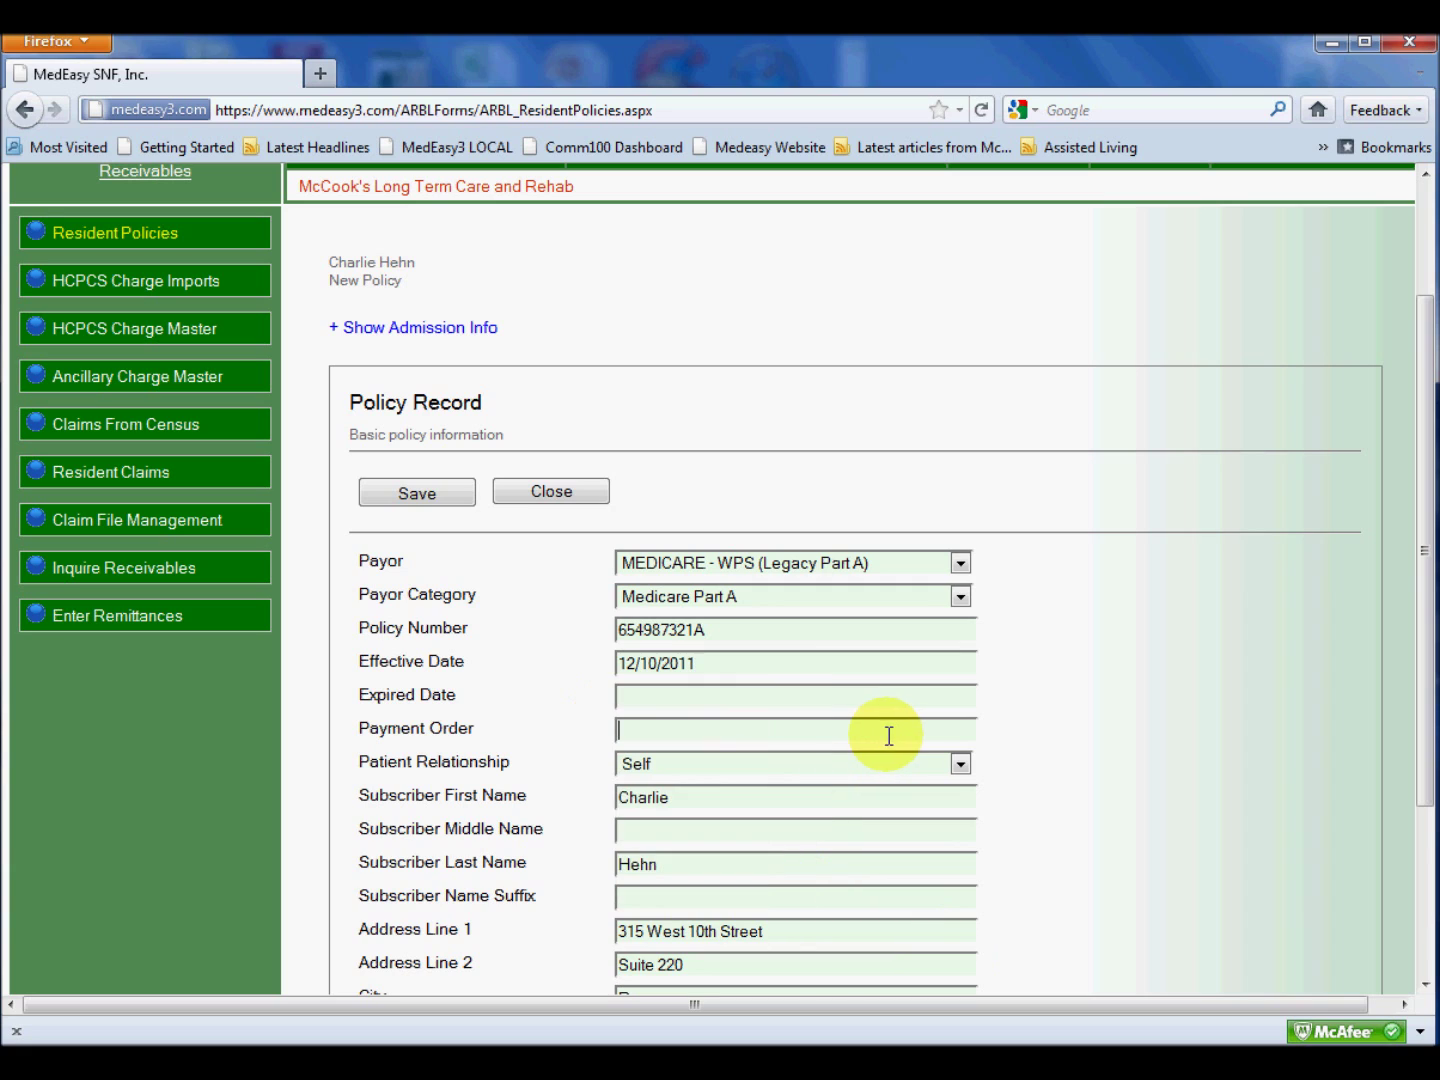
type("1")
left_click(453, 494)
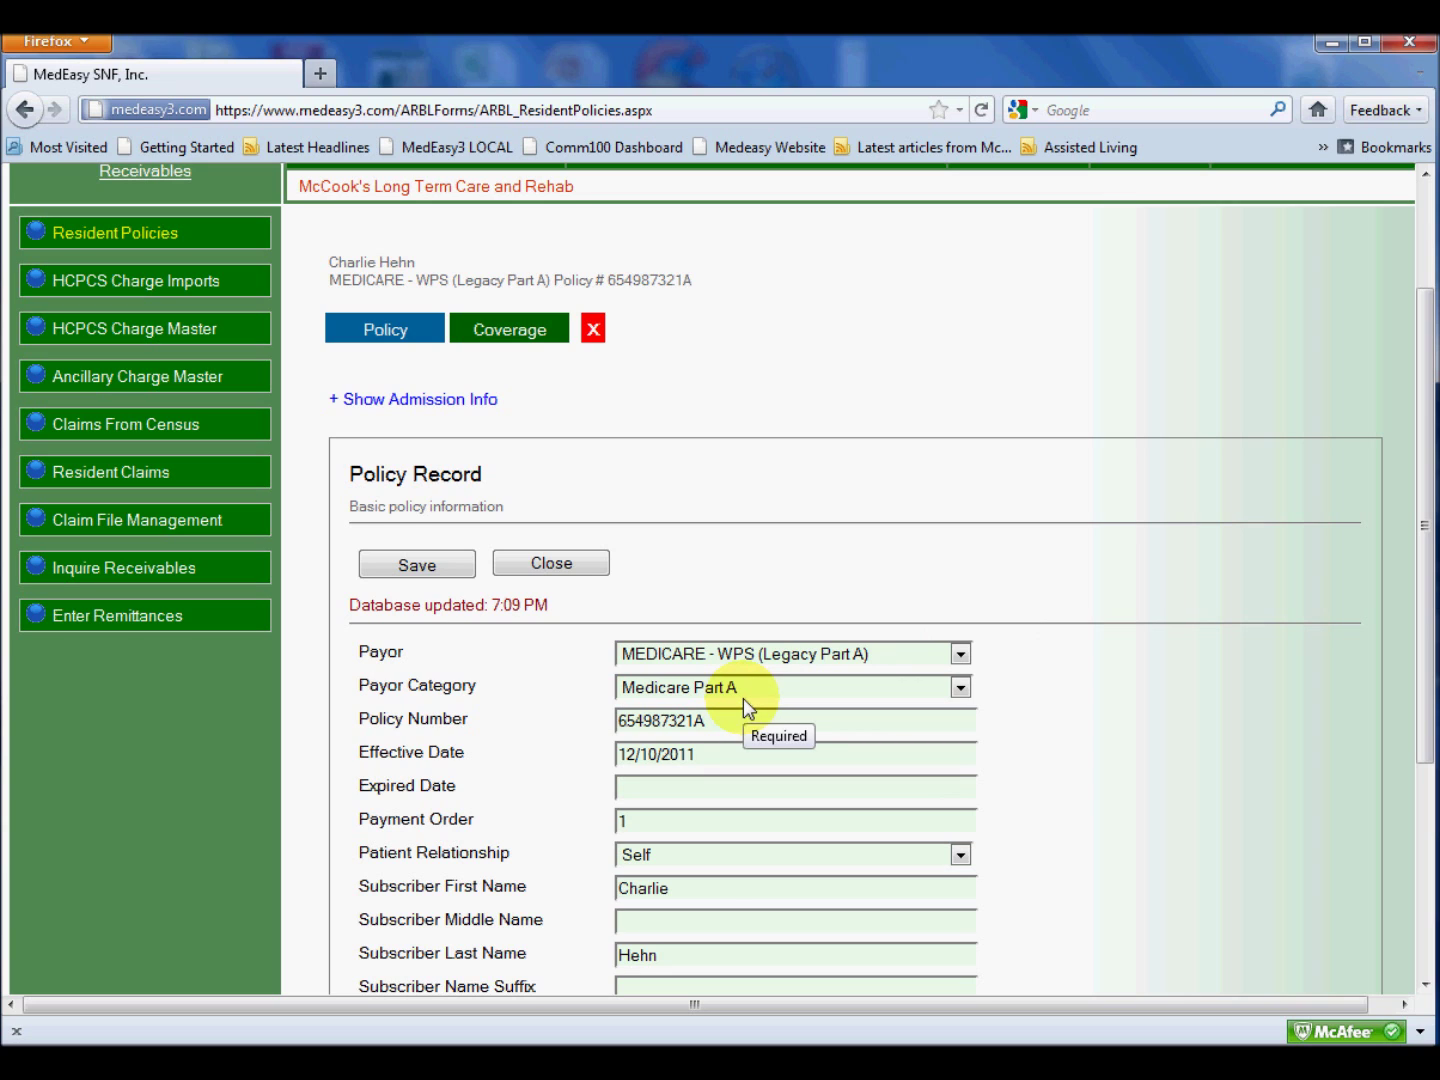
Step: Add and save a coverage record with its default values for the Medicare policy, and return to the policy list
left_click(505, 343)
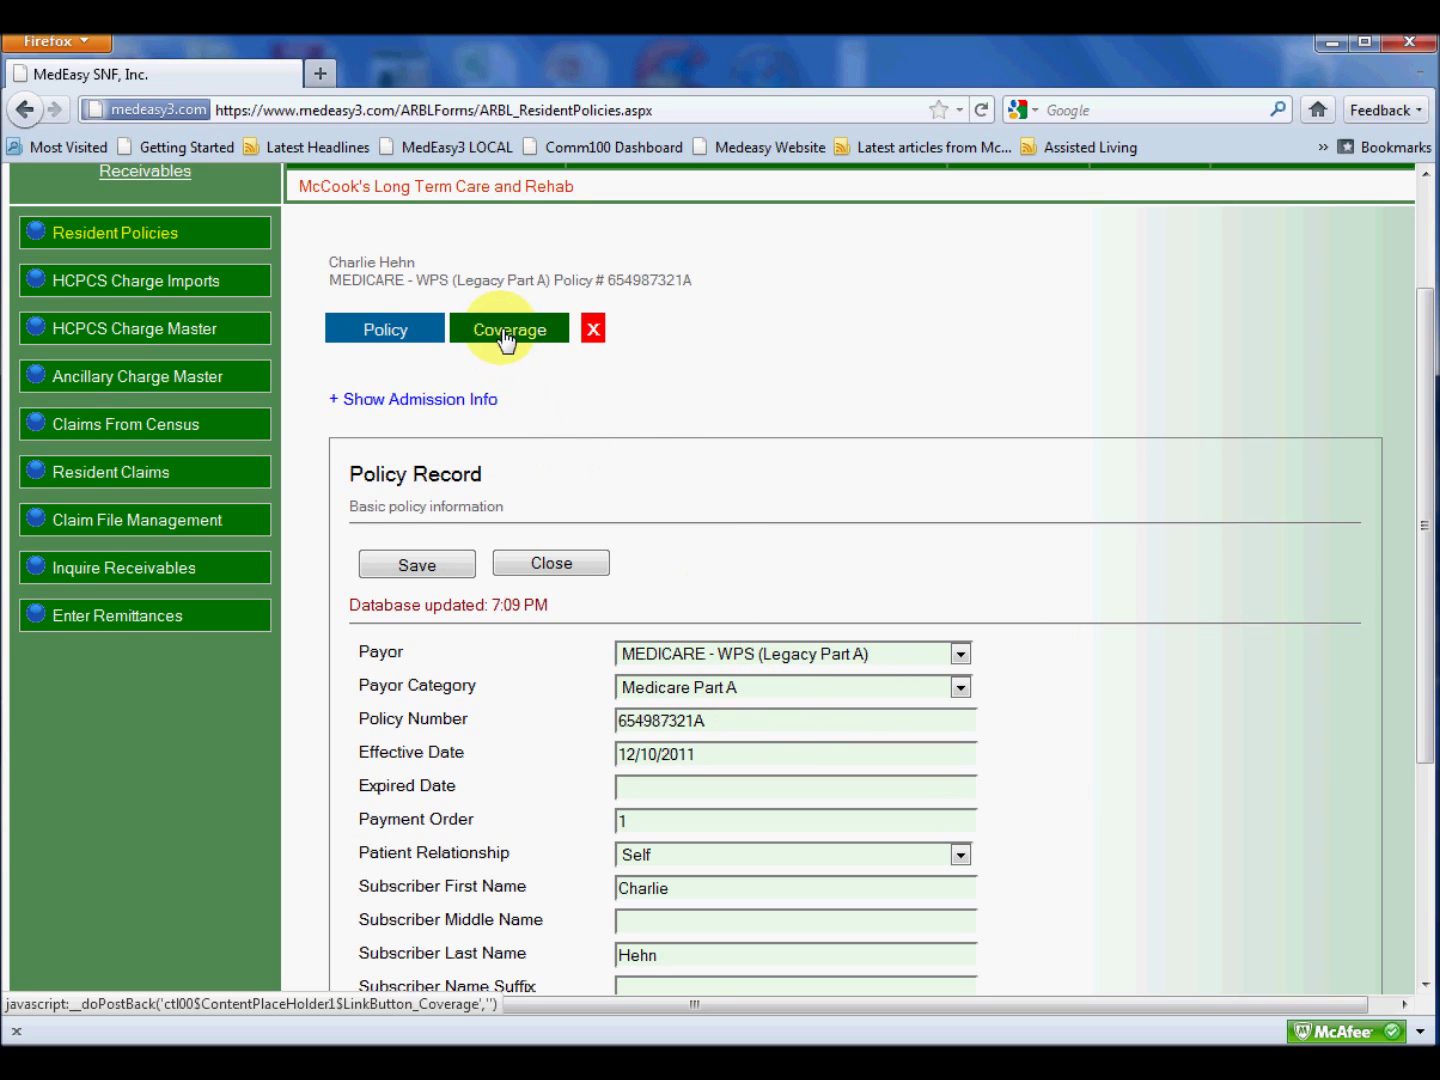
left_click(548, 684)
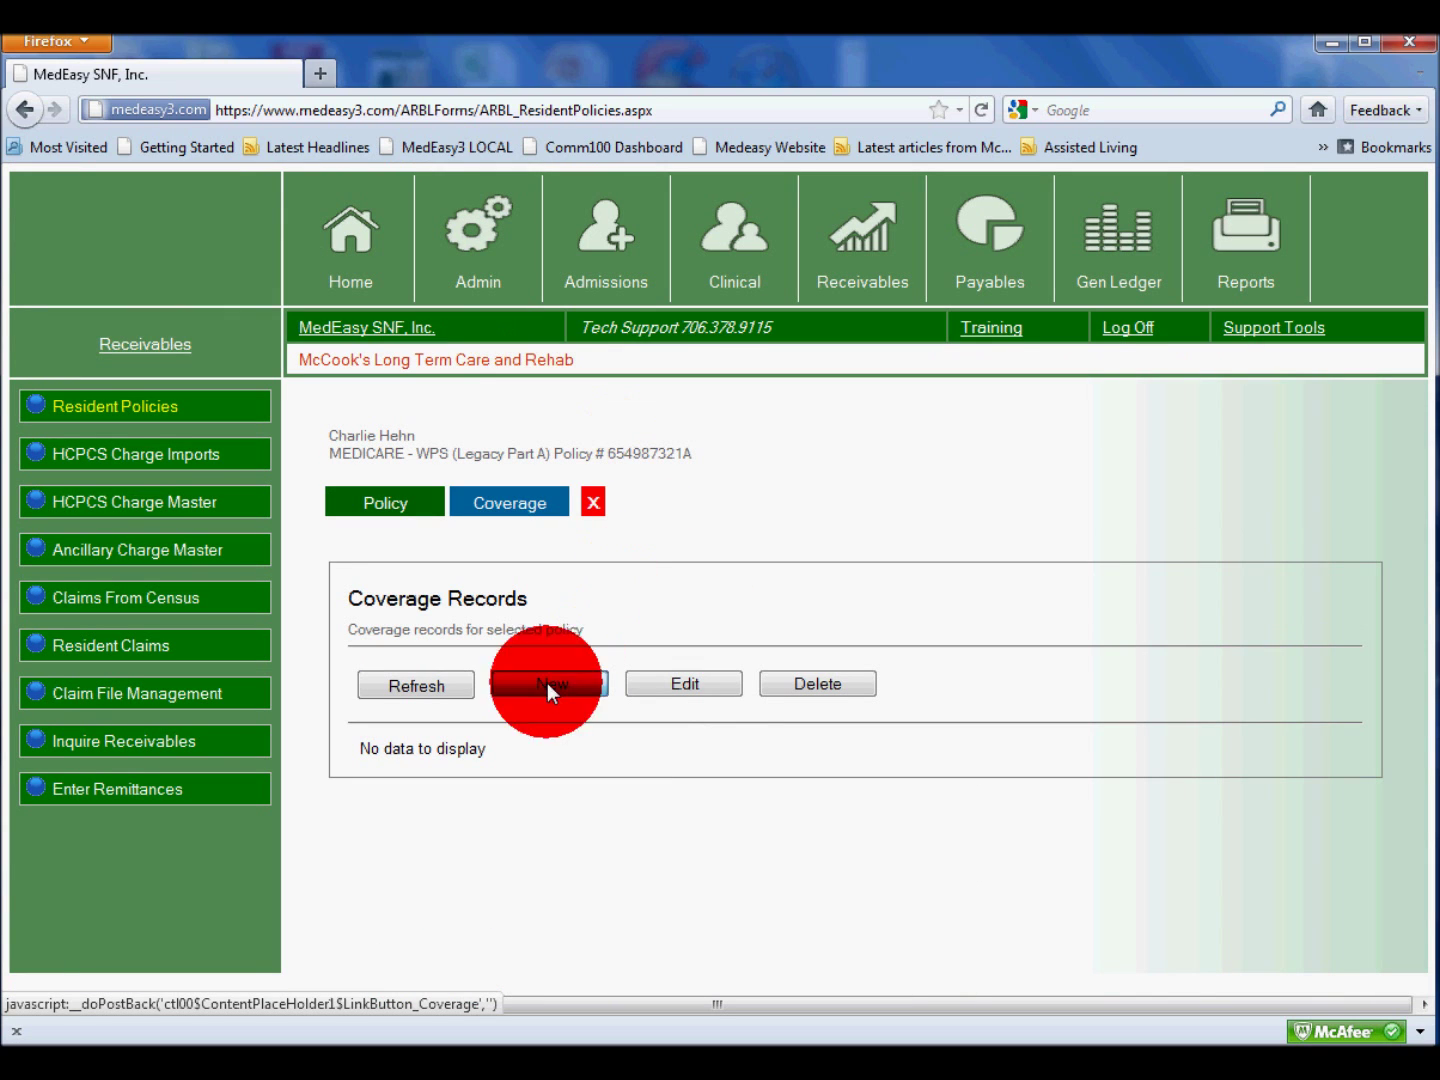
left_click(420, 655)
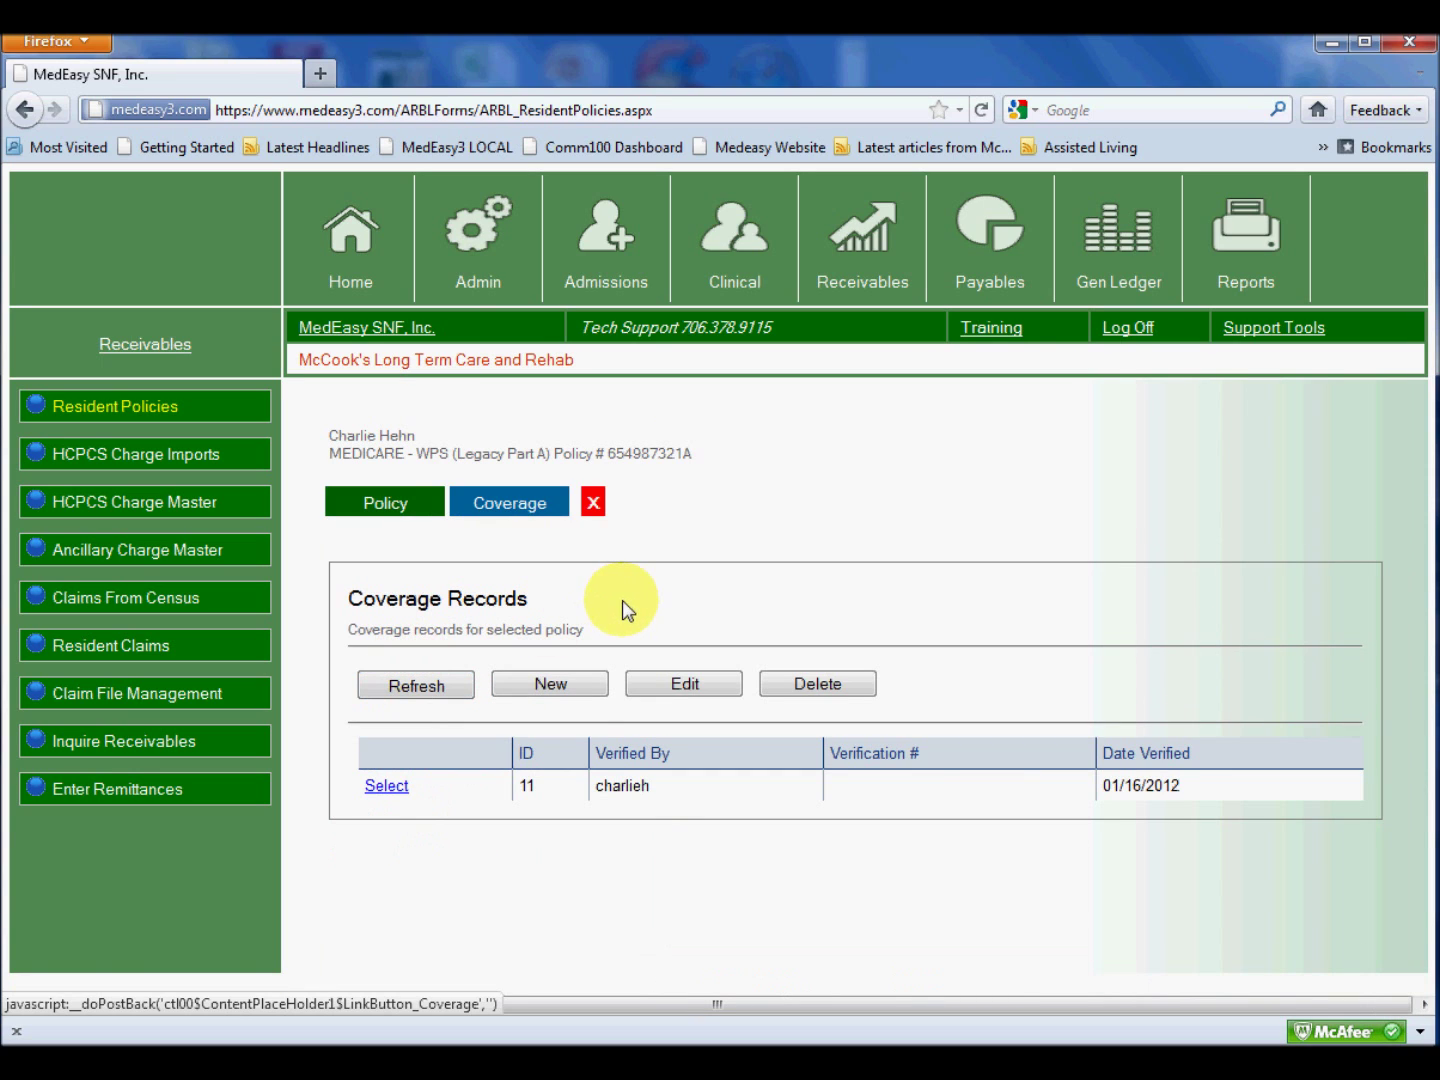
left_click(593, 505)
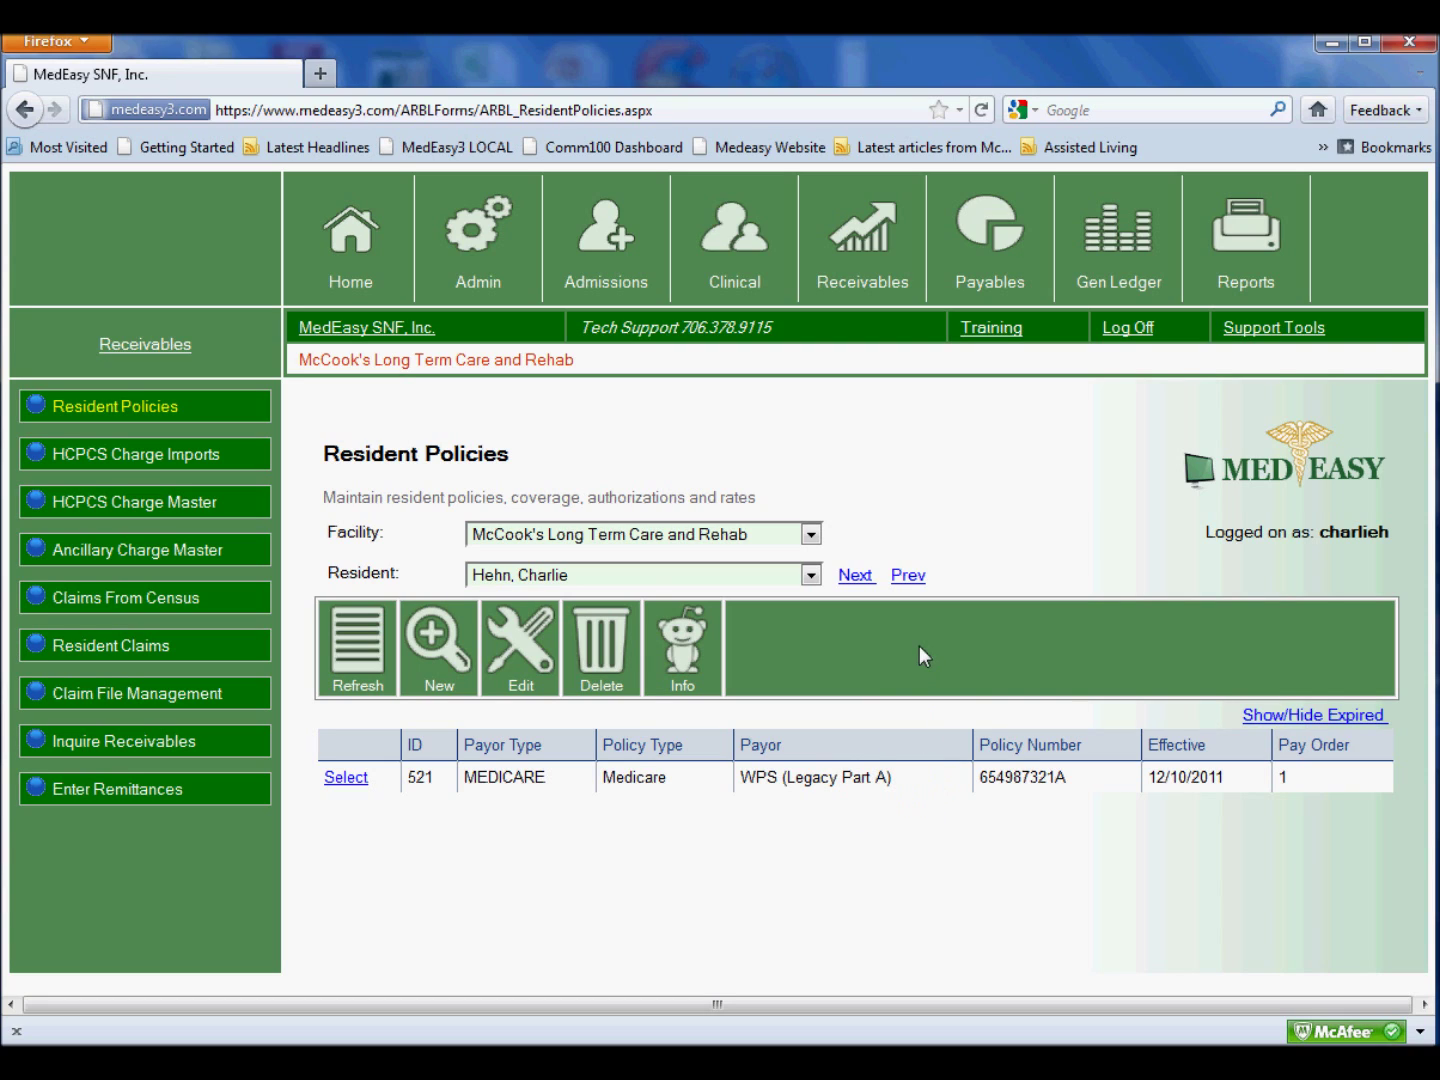
Step: Start another policy for the same resident with payor MEDICAID - HP GA Medicaid and payor category Medicaid
left_click(917, 579)
left_click(947, 581)
left_click(429, 636)
left_click(909, 760)
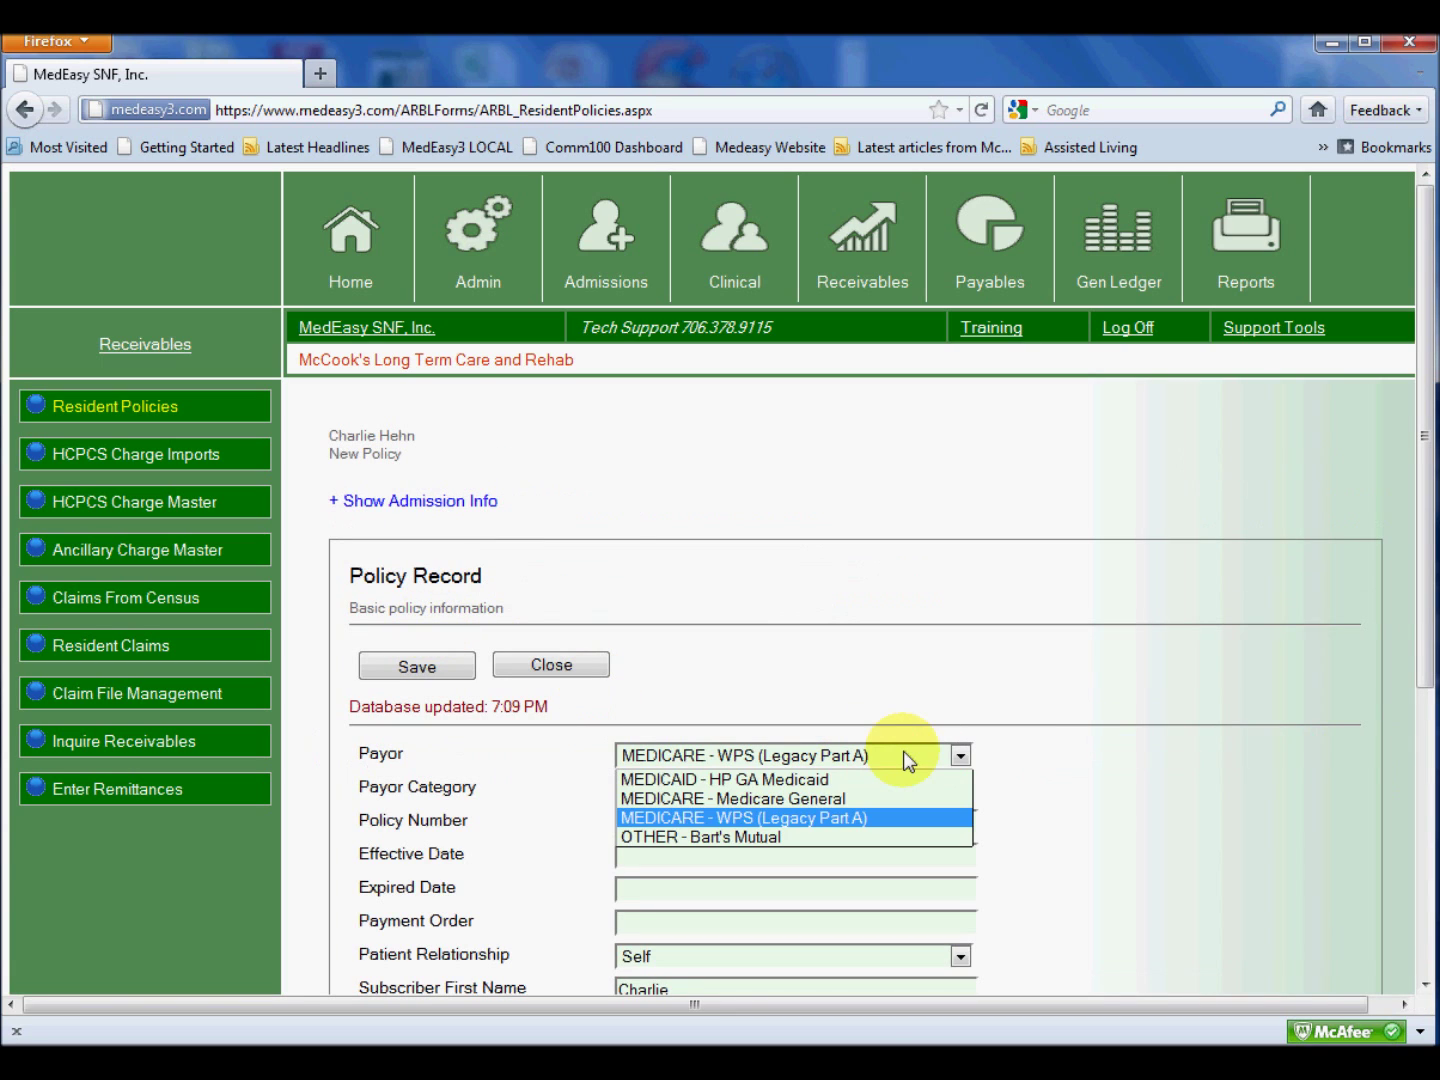
left_click(796, 779)
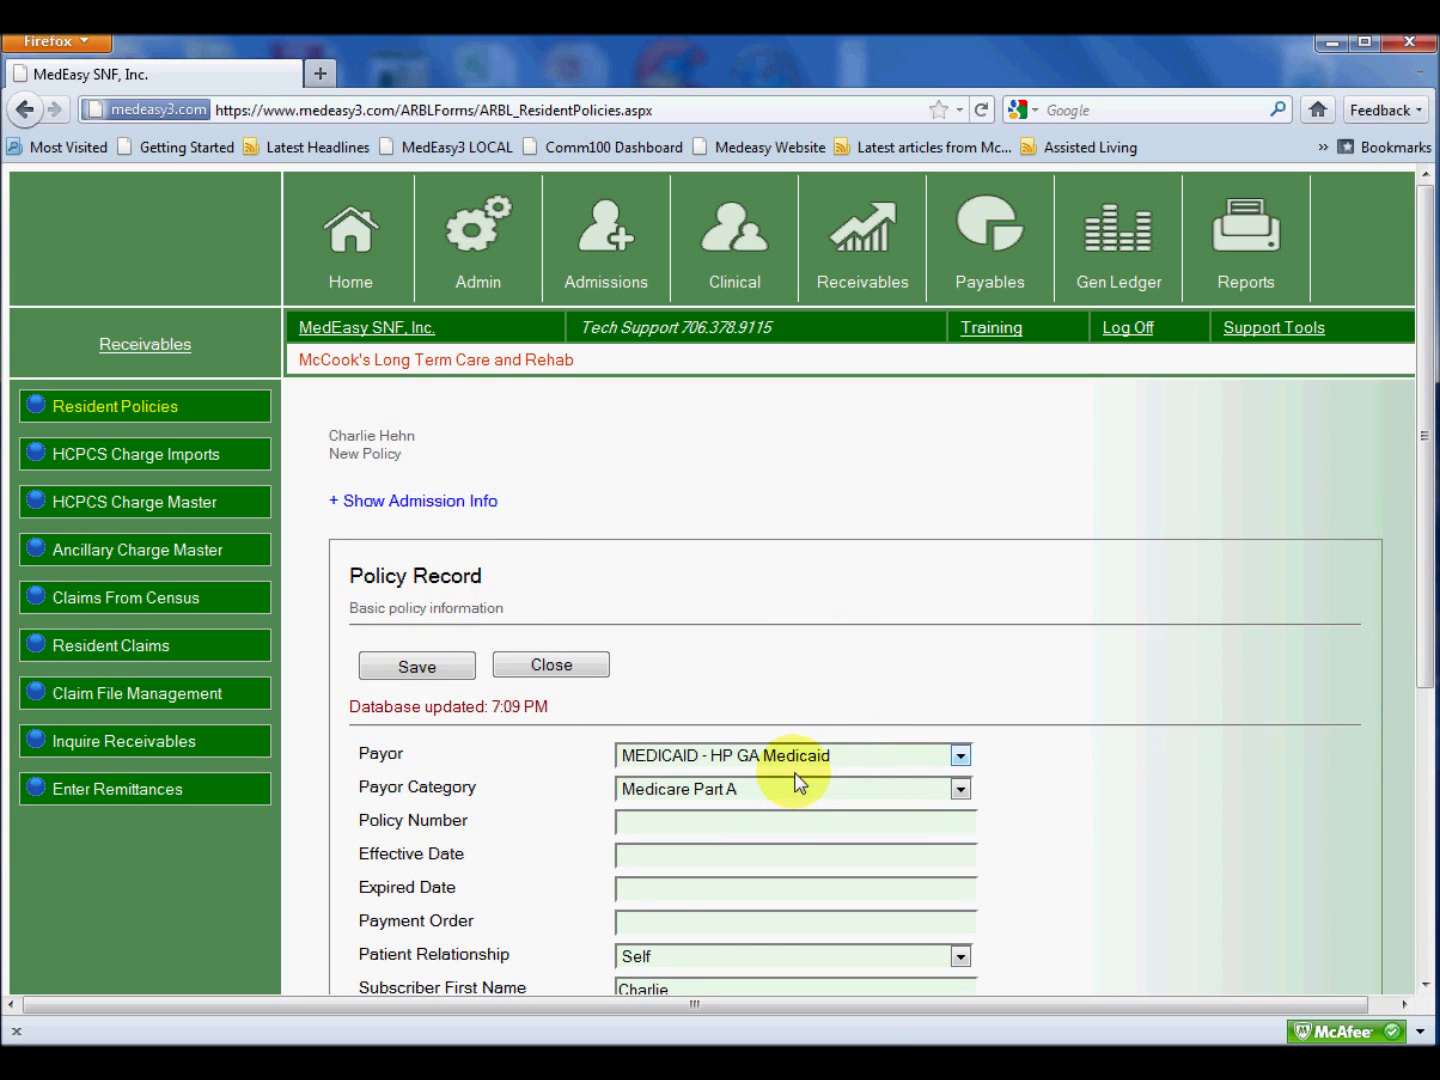
left_click(780, 787)
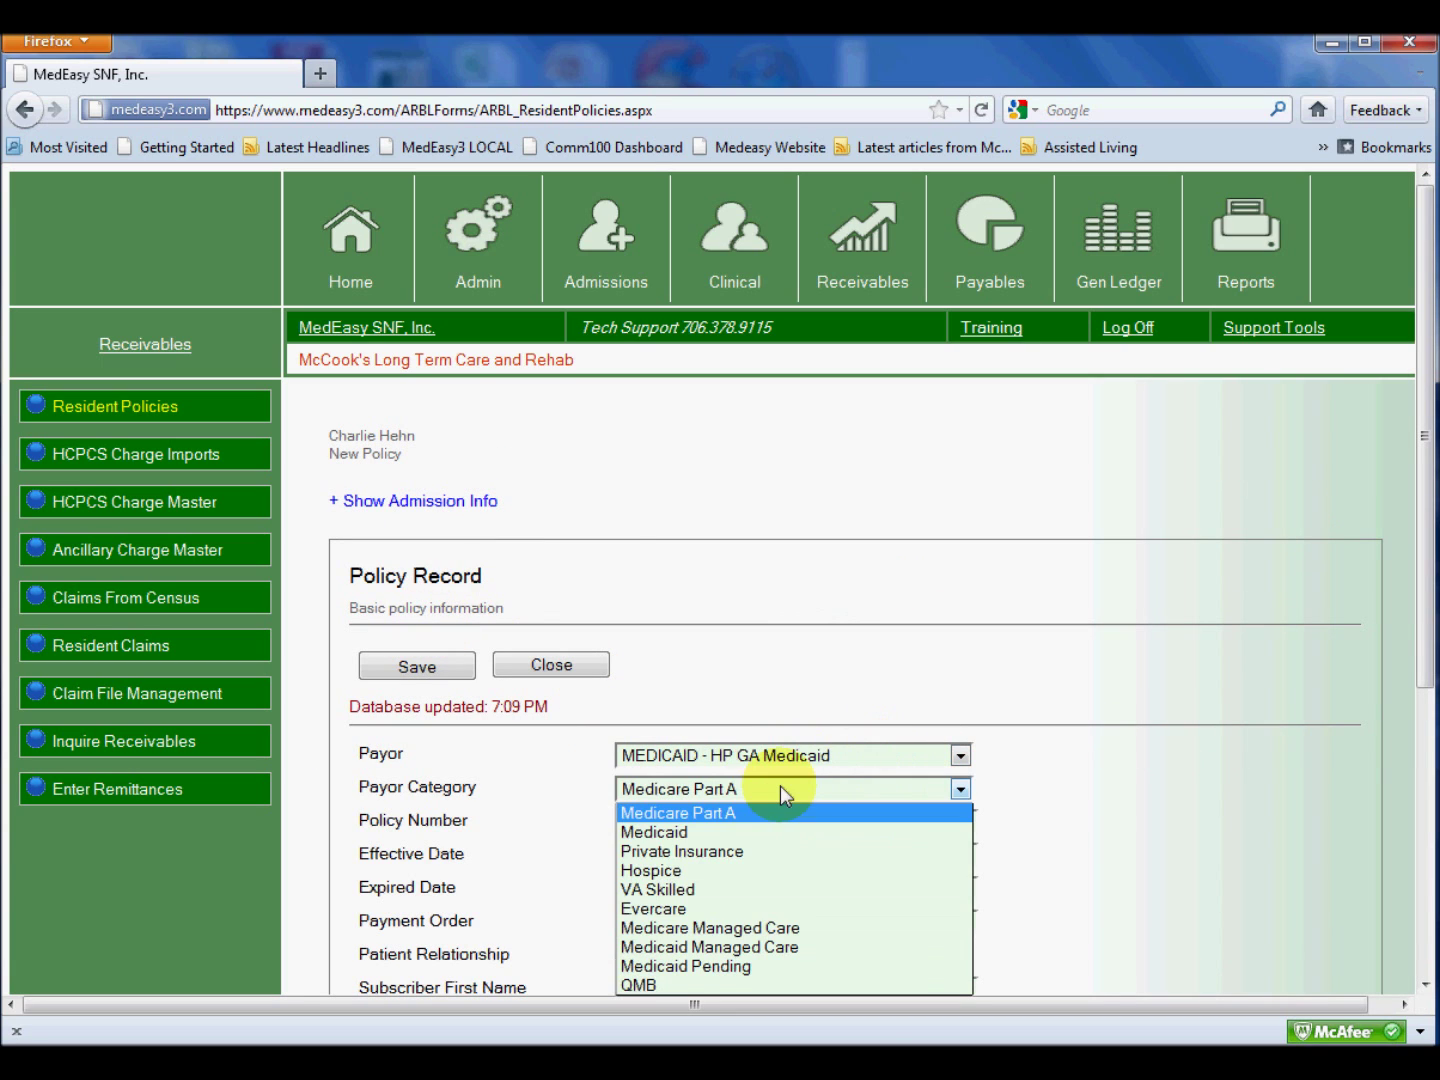
left_click(700, 830)
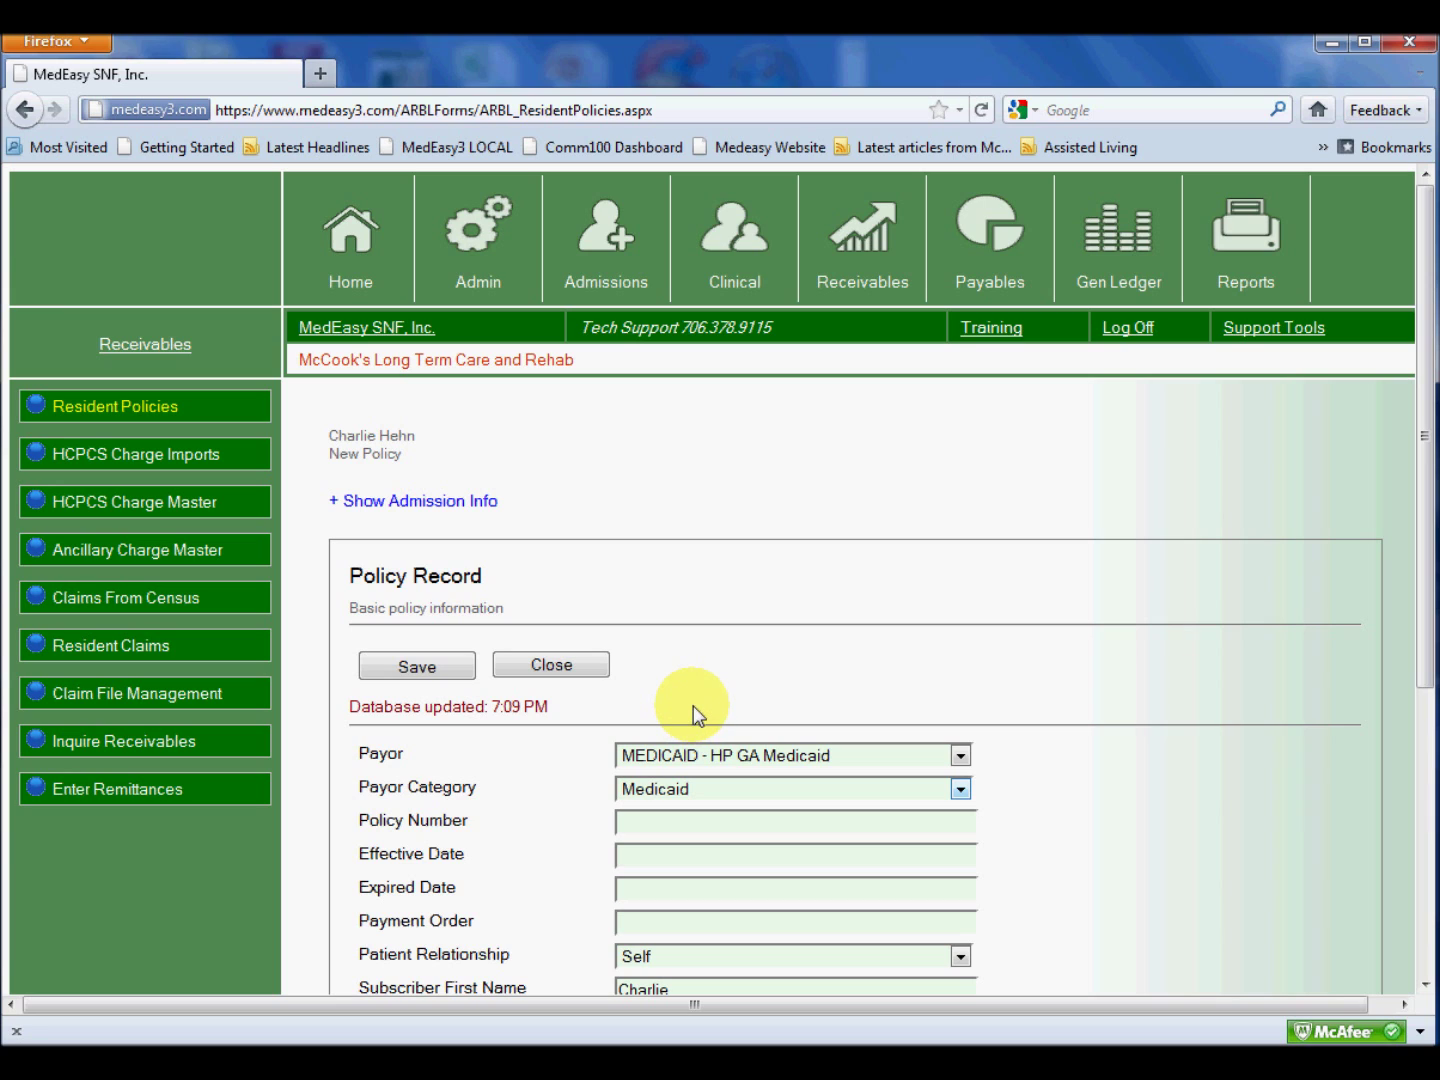
Step: Copy the Medicaid number from the 12/10/2011 admission into the policy number and set the effective date to 12/10/2011
left_click(440, 505)
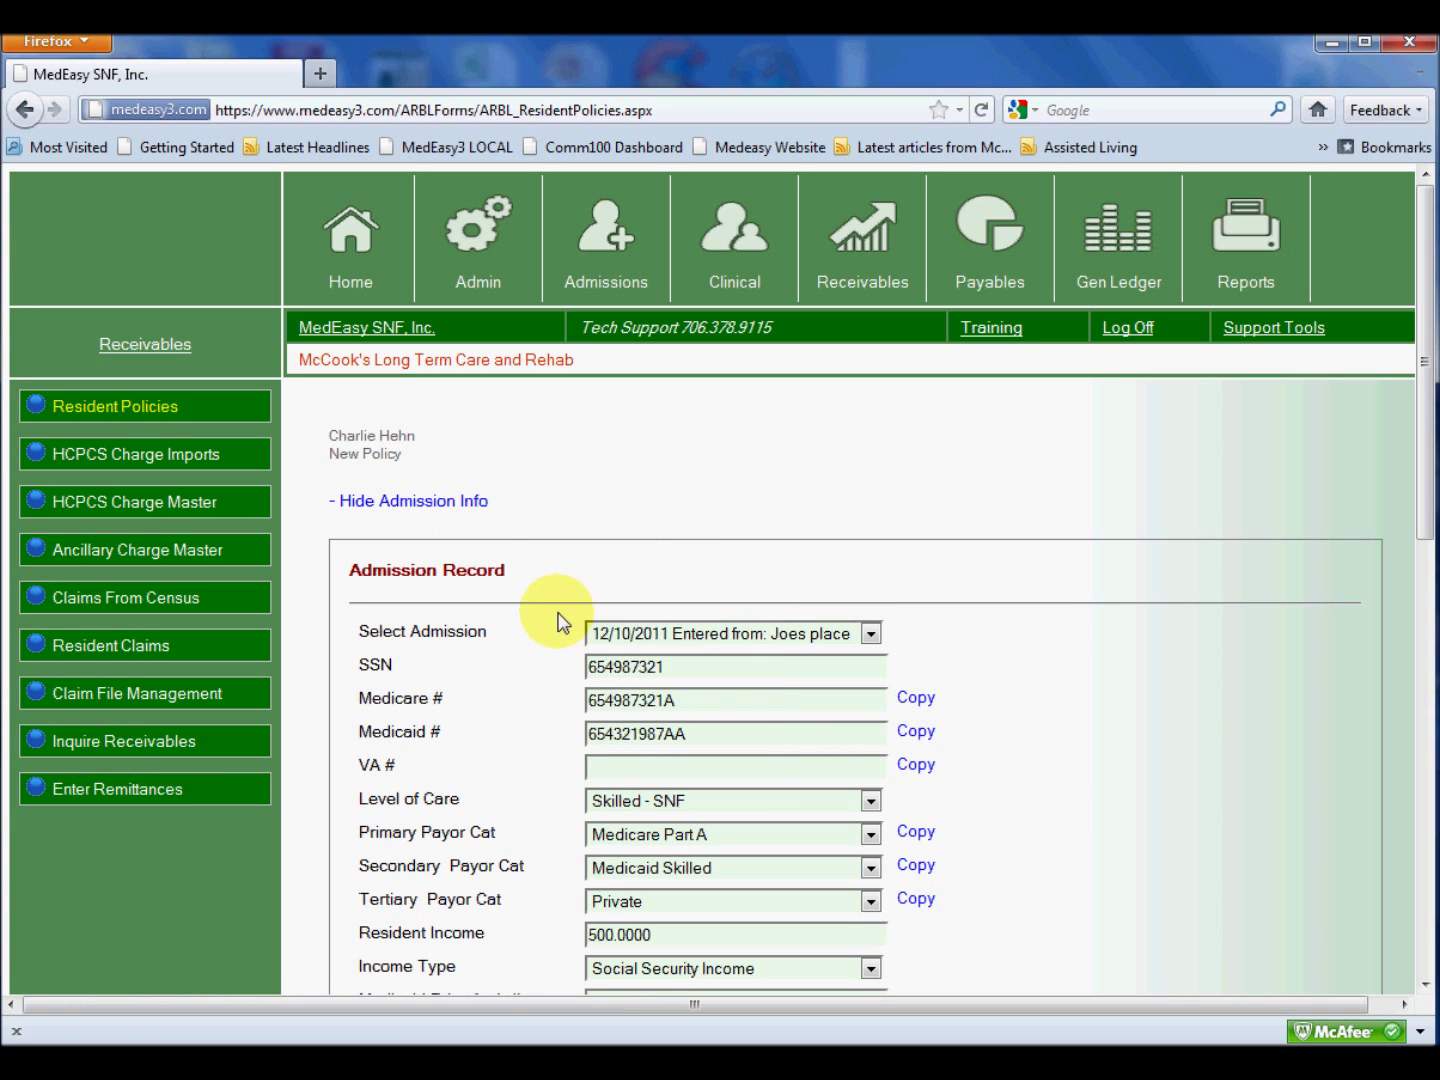
left_click(437, 506)
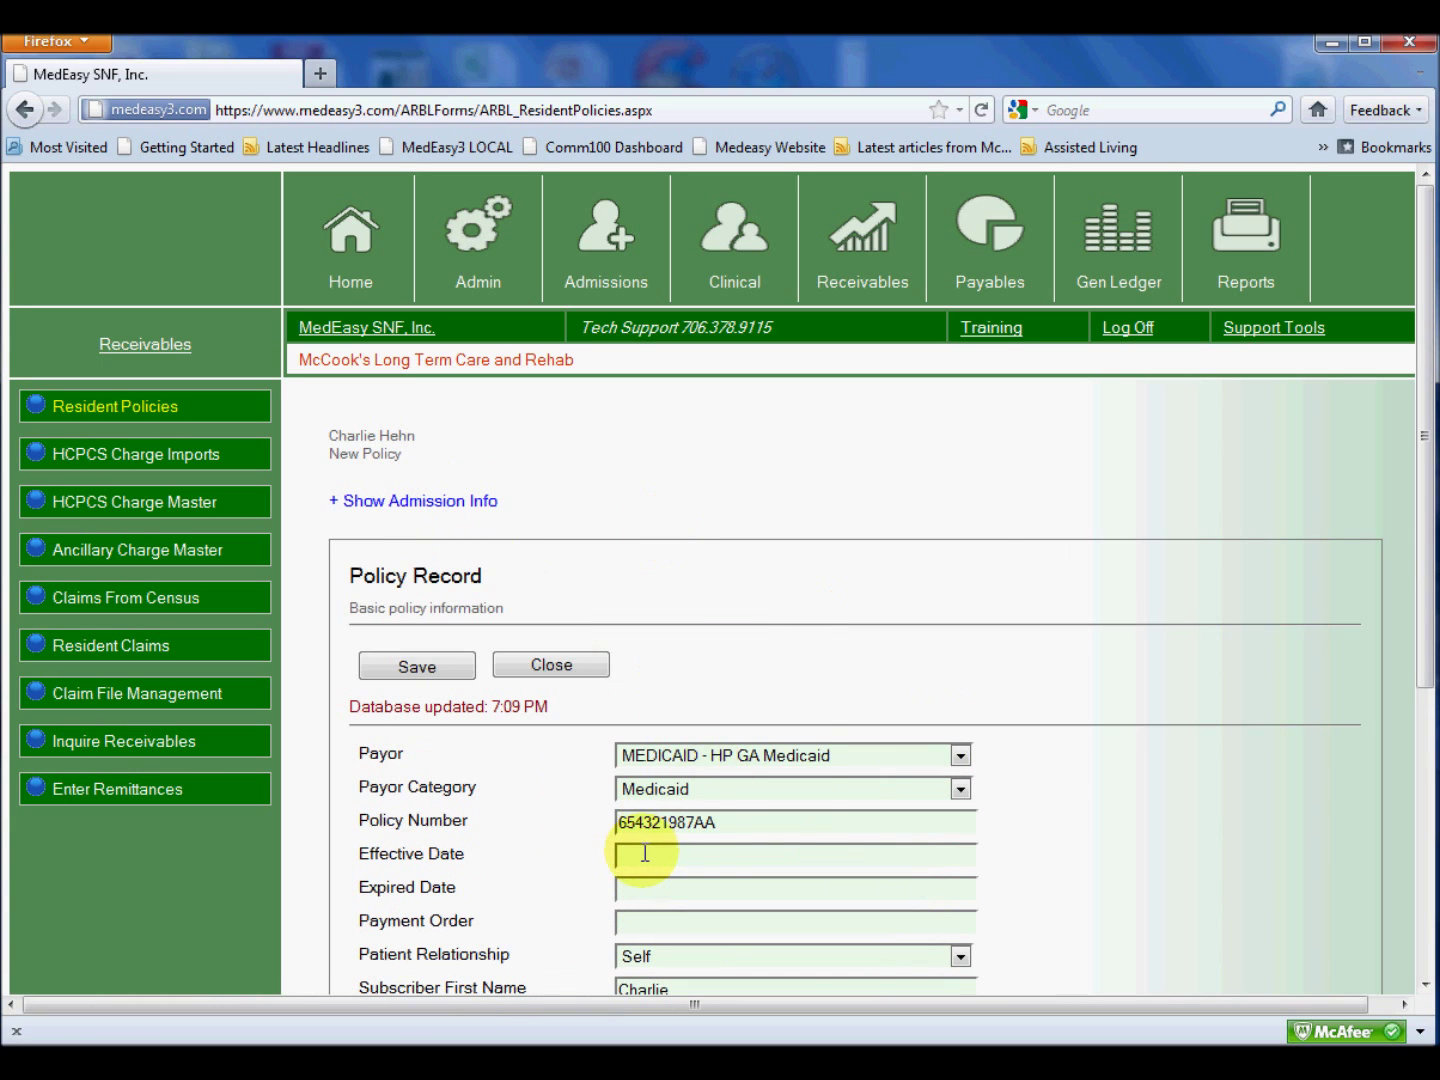
left_click(637, 858)
type("12/10")
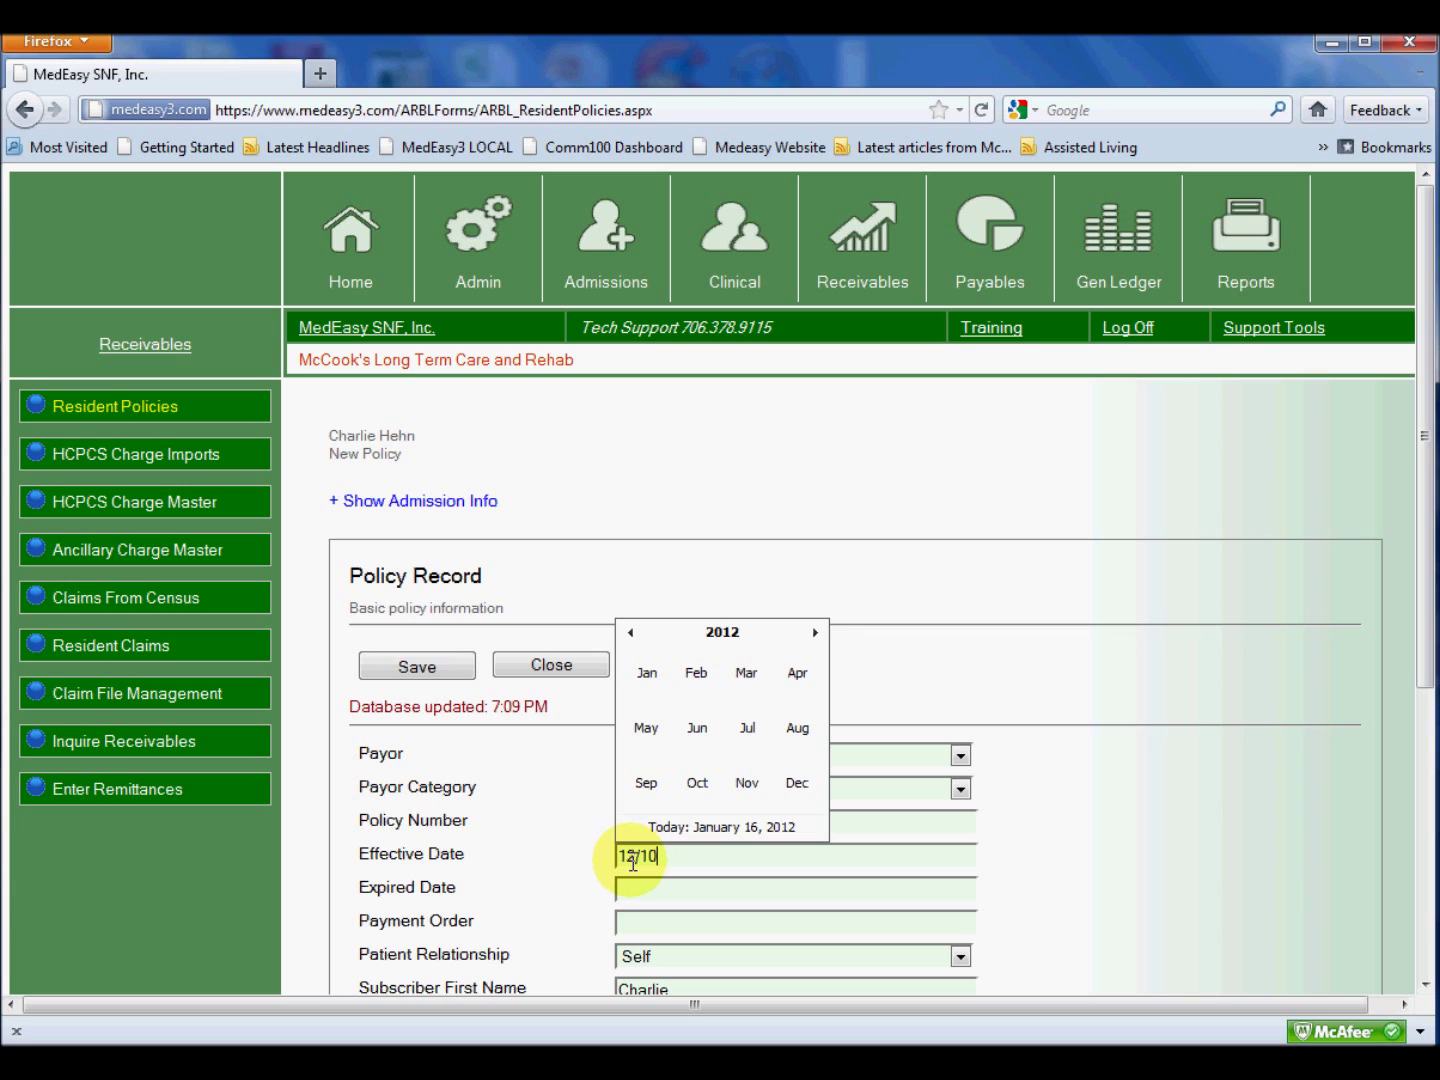
type("/2011")
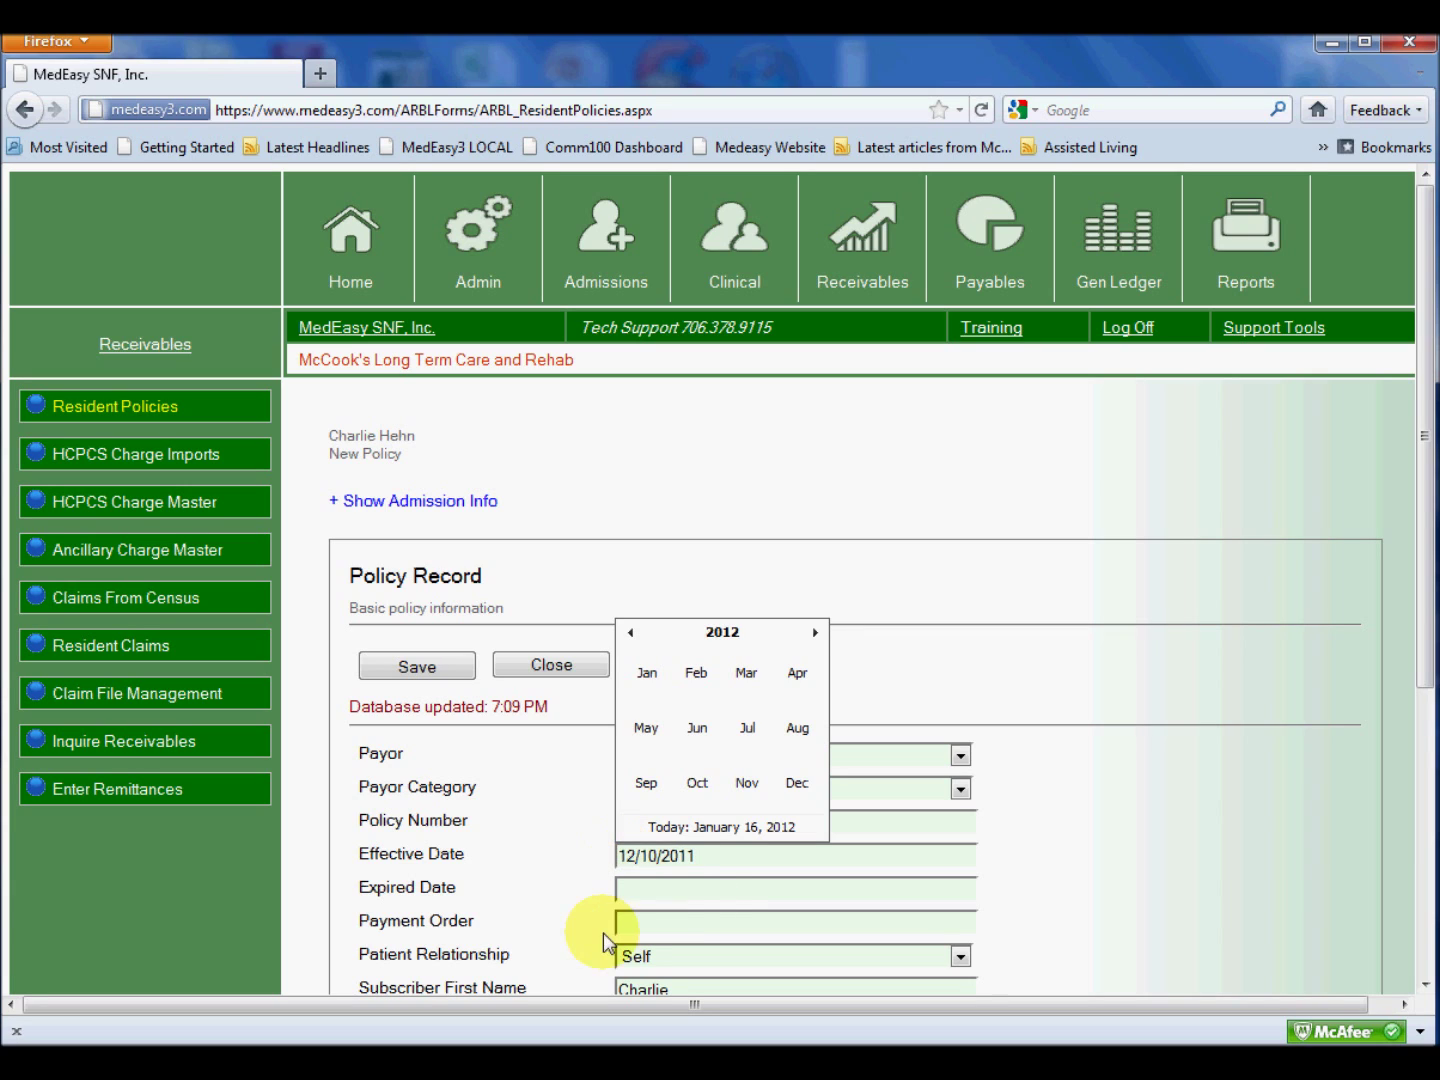
Step: Set the Medicaid policy's payment order to 1 and save the policy
left_click(646, 922)
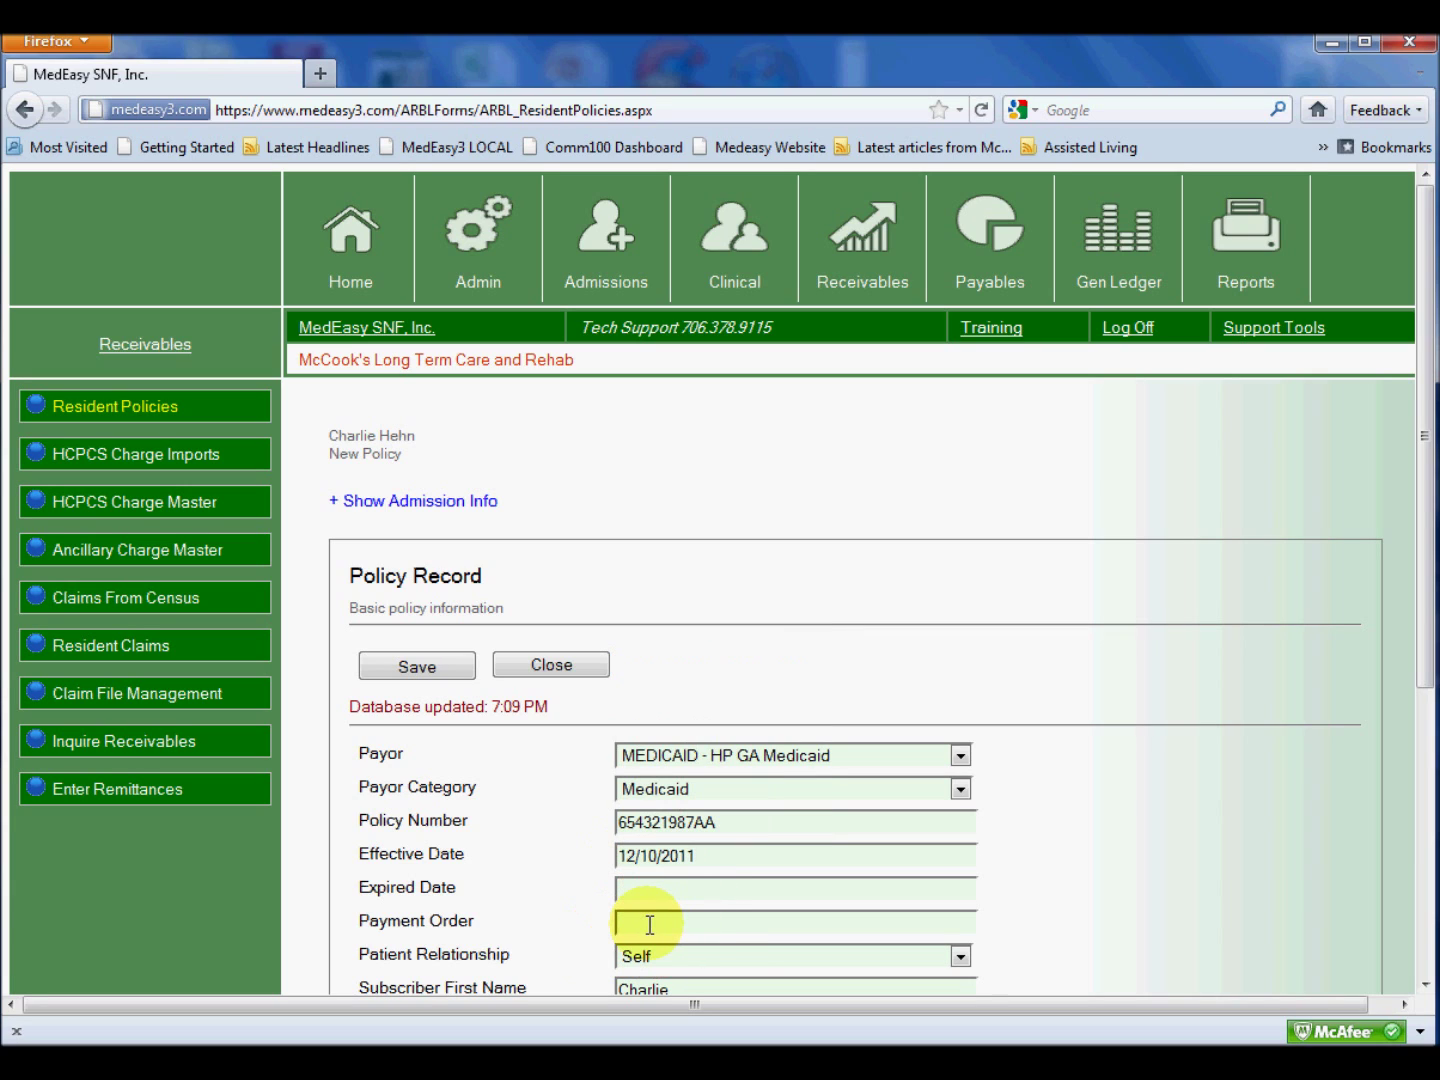
type("1")
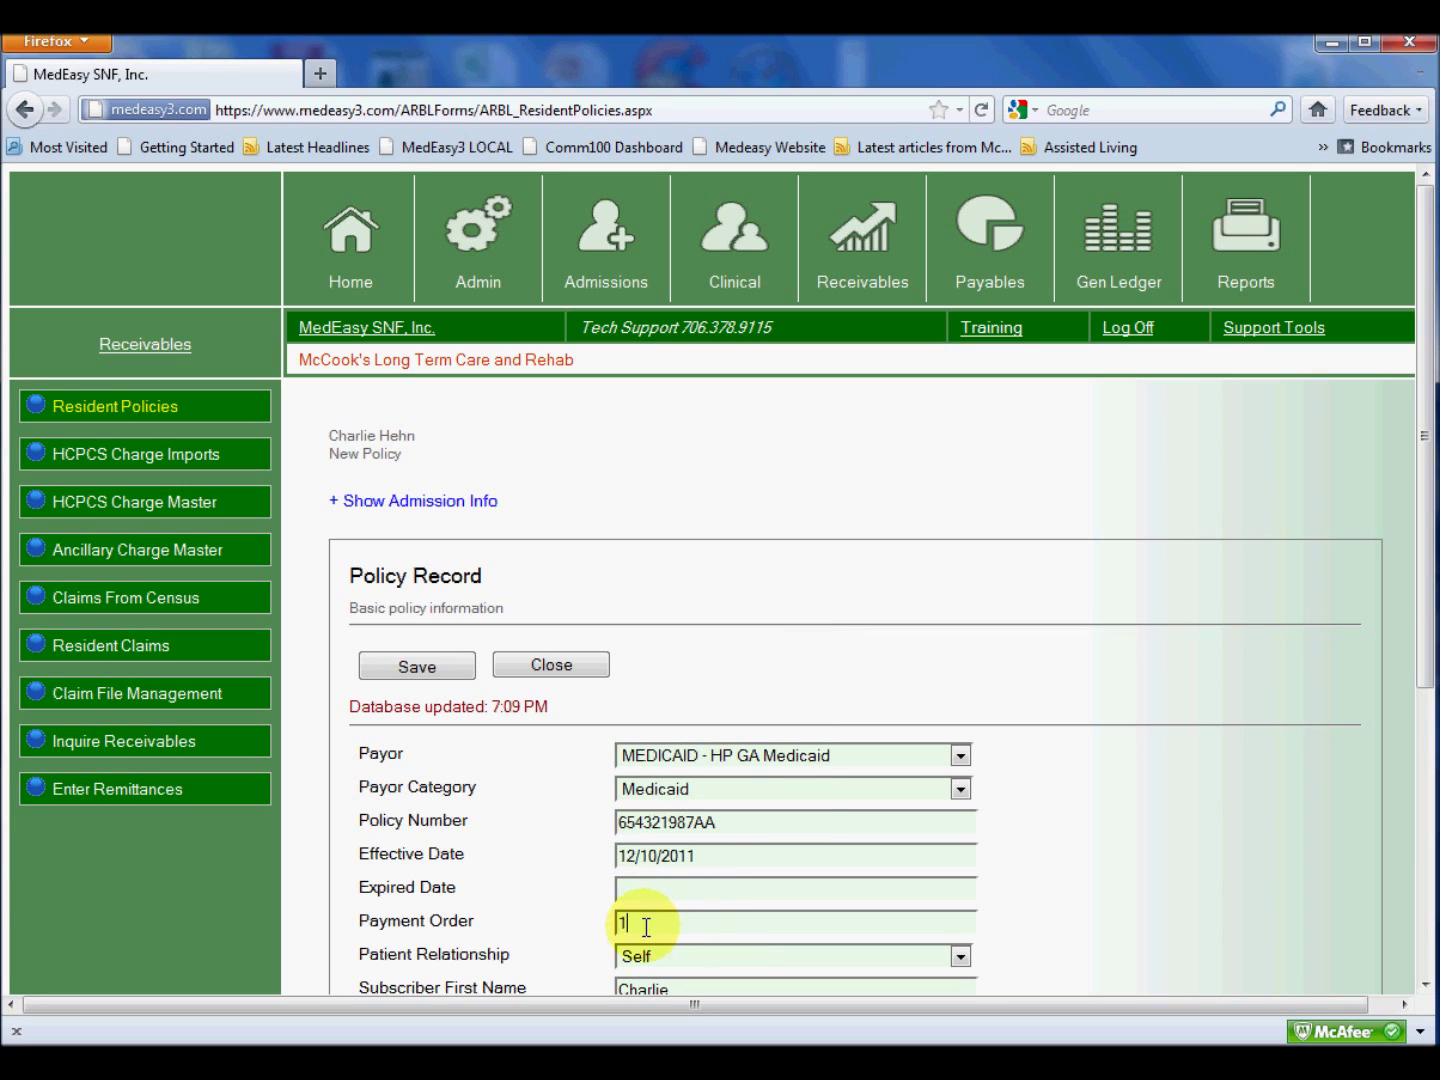
left_click(409, 666)
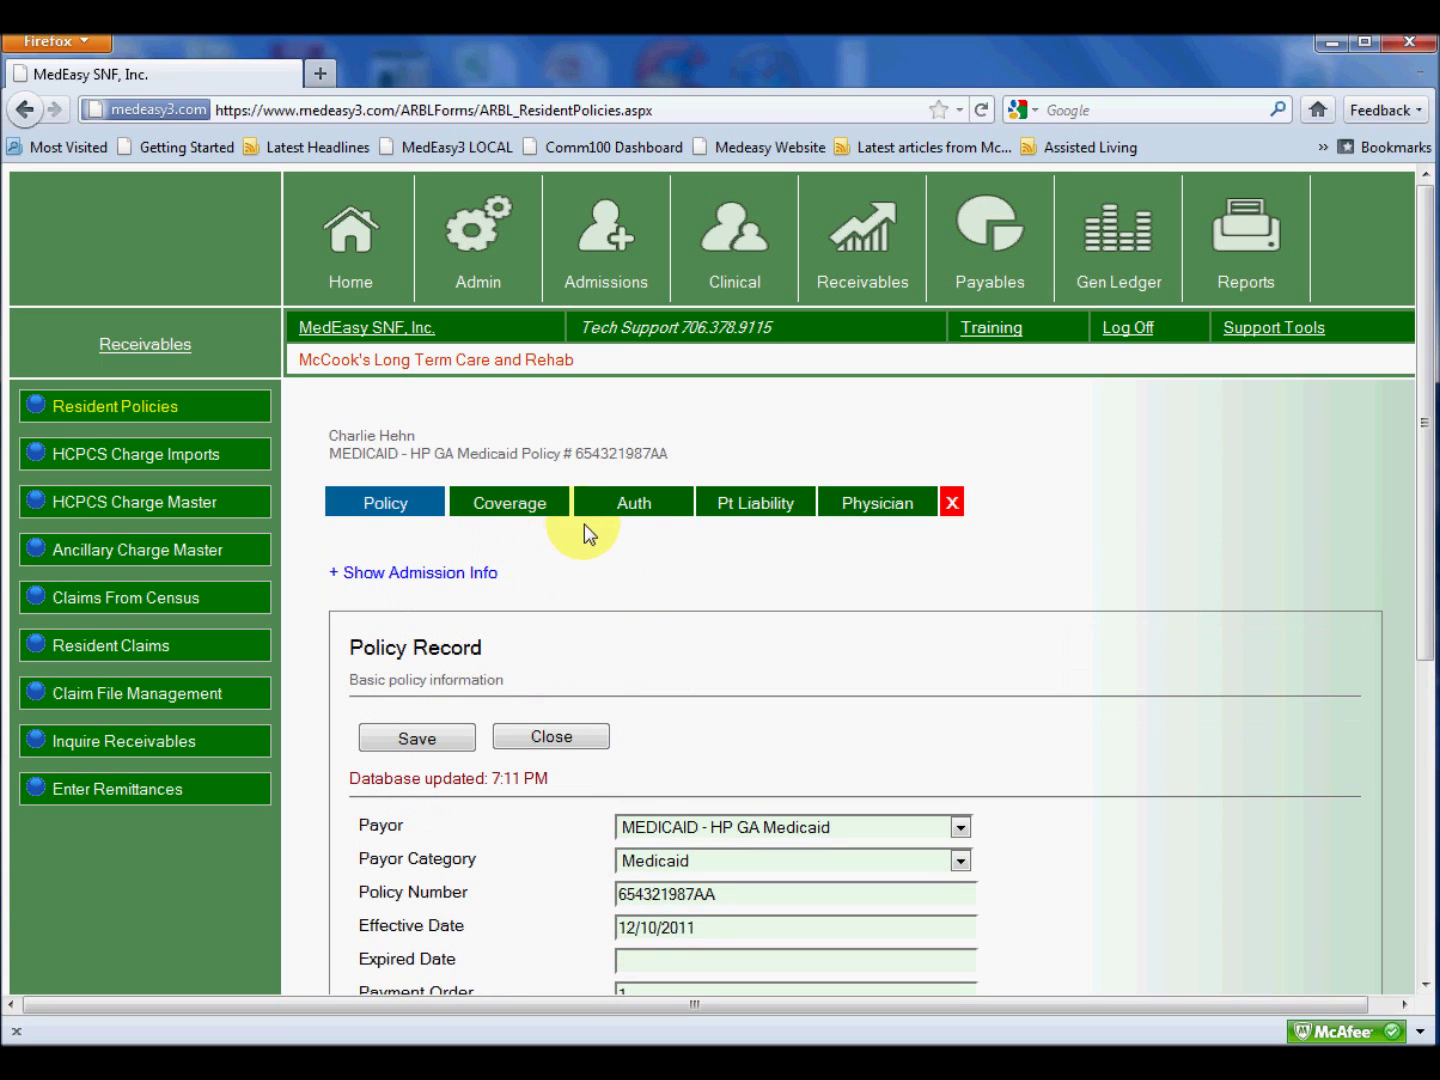
Step: Add a coverage record with its default values to the Medicaid policy and save it
left_click(502, 509)
left_click(549, 681)
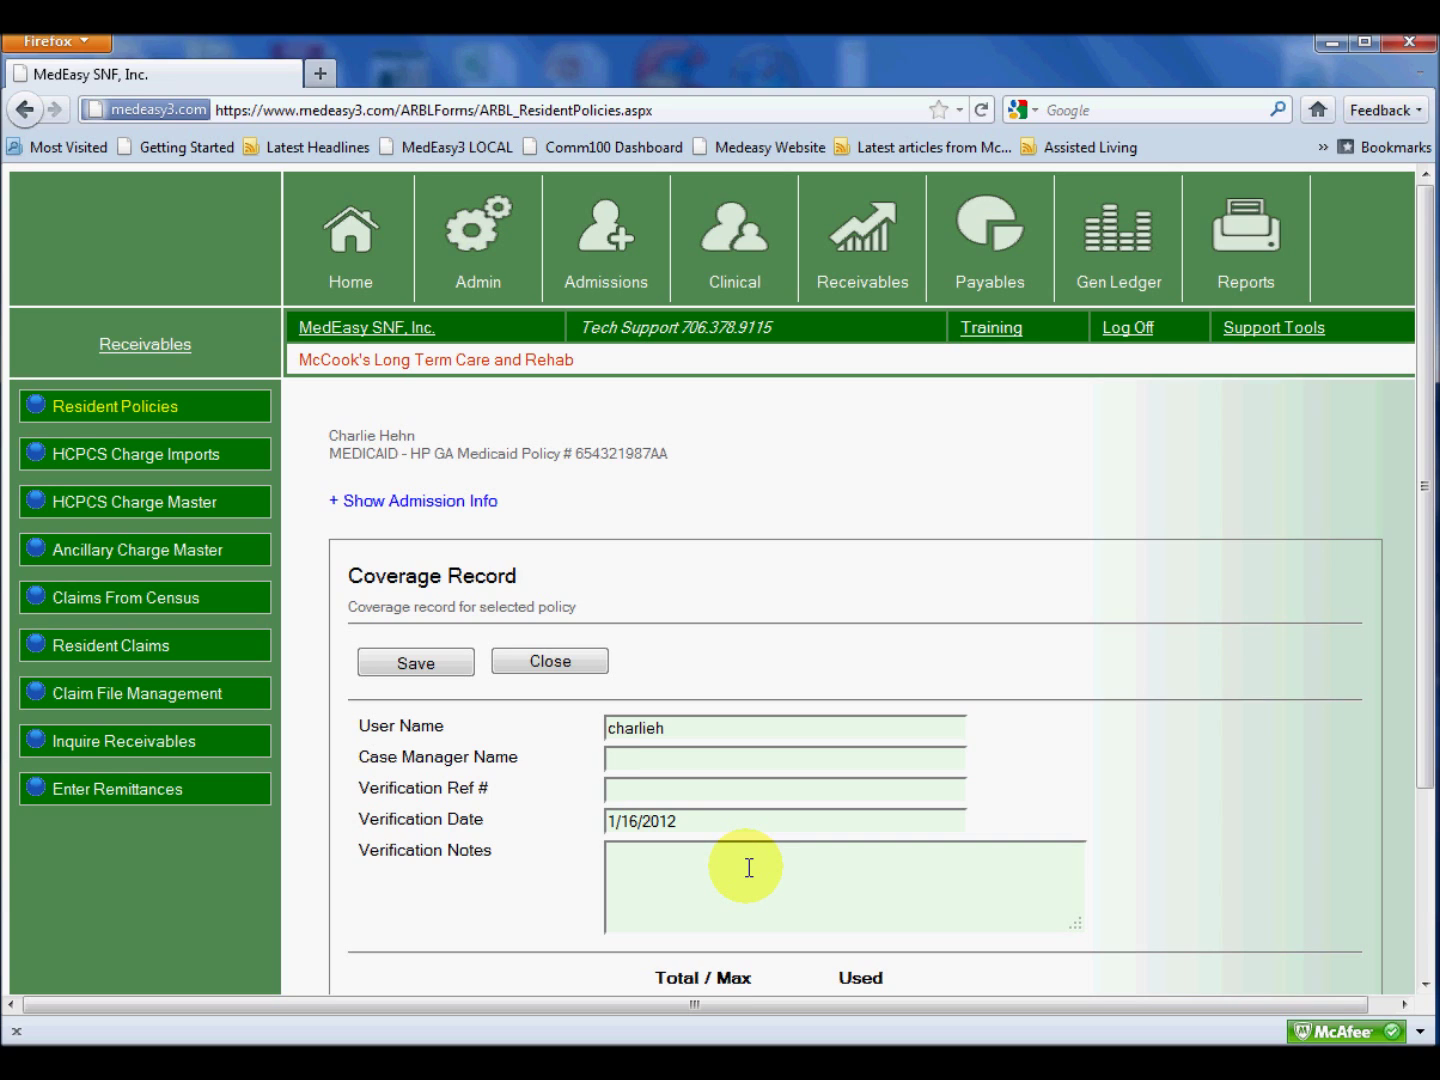
scroll(748, 867, "down", 3)
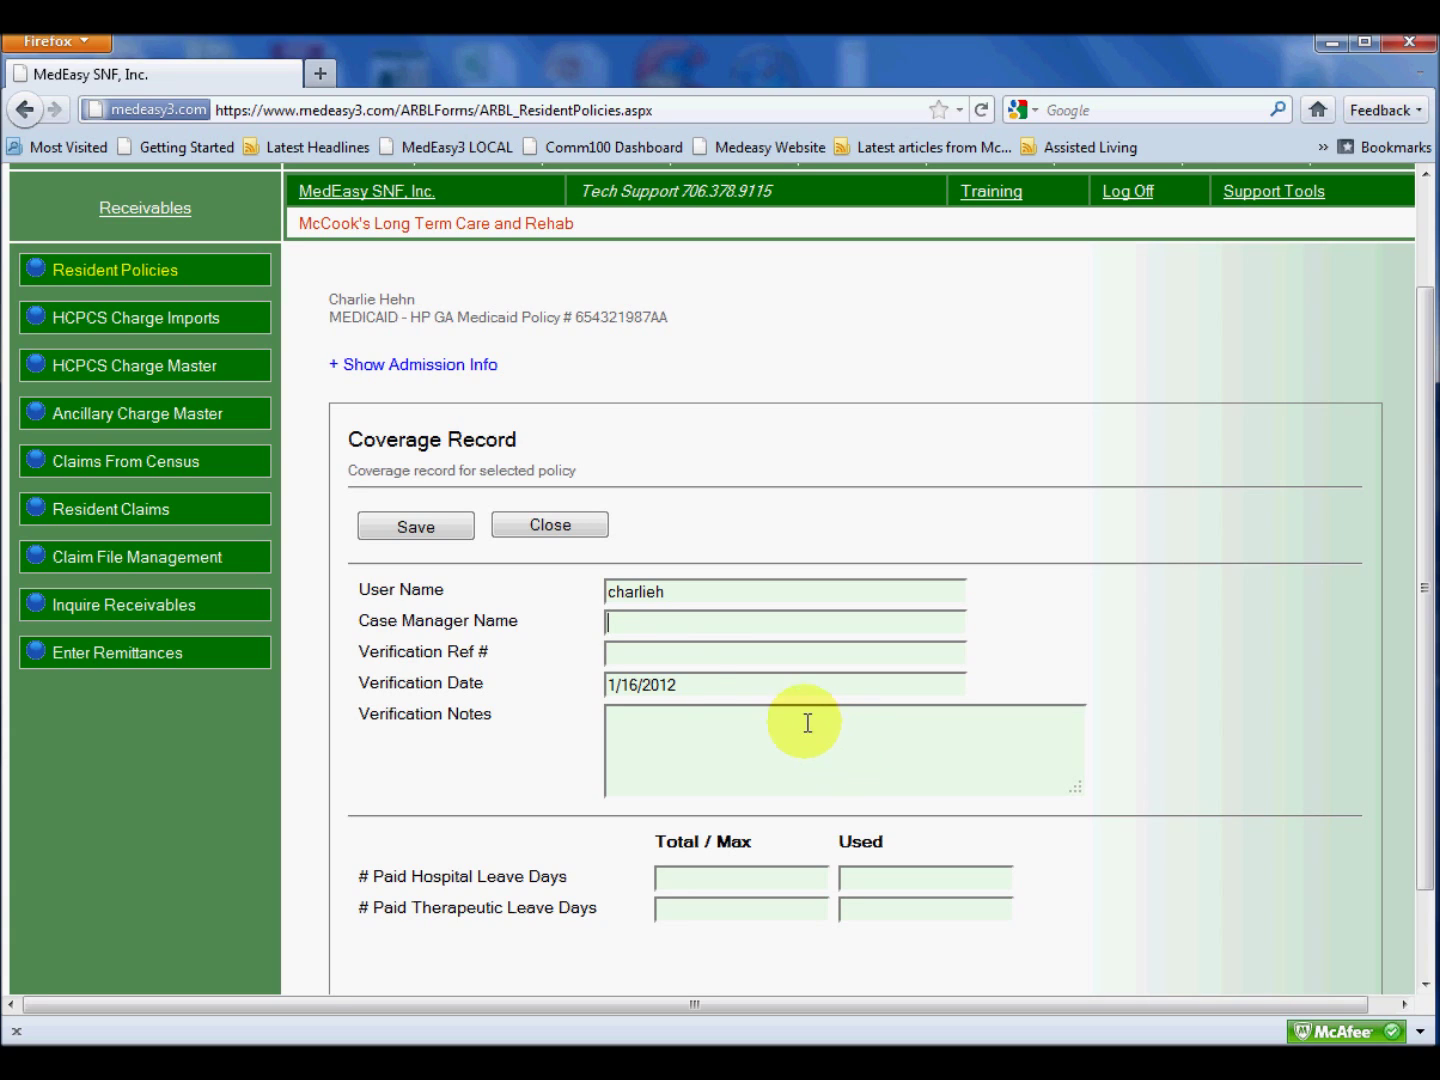
left_click(416, 527)
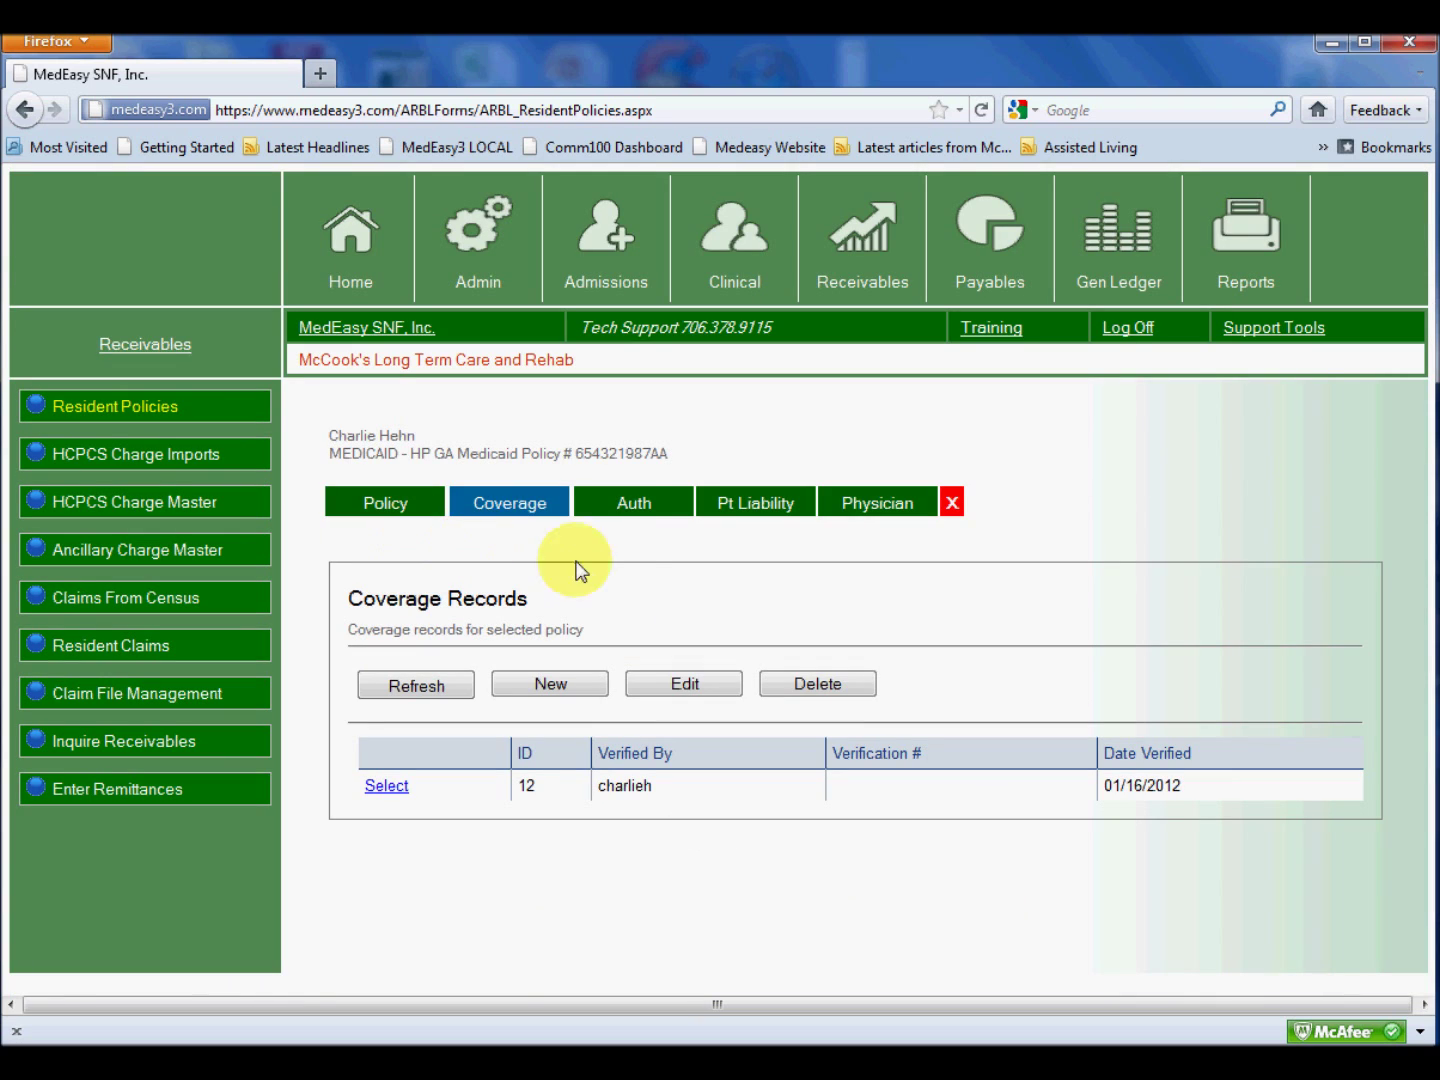
Step: Start a new authorization record for the Medicaid policy and copy the Medicaid prior authorization number from the admission info
left_click(634, 512)
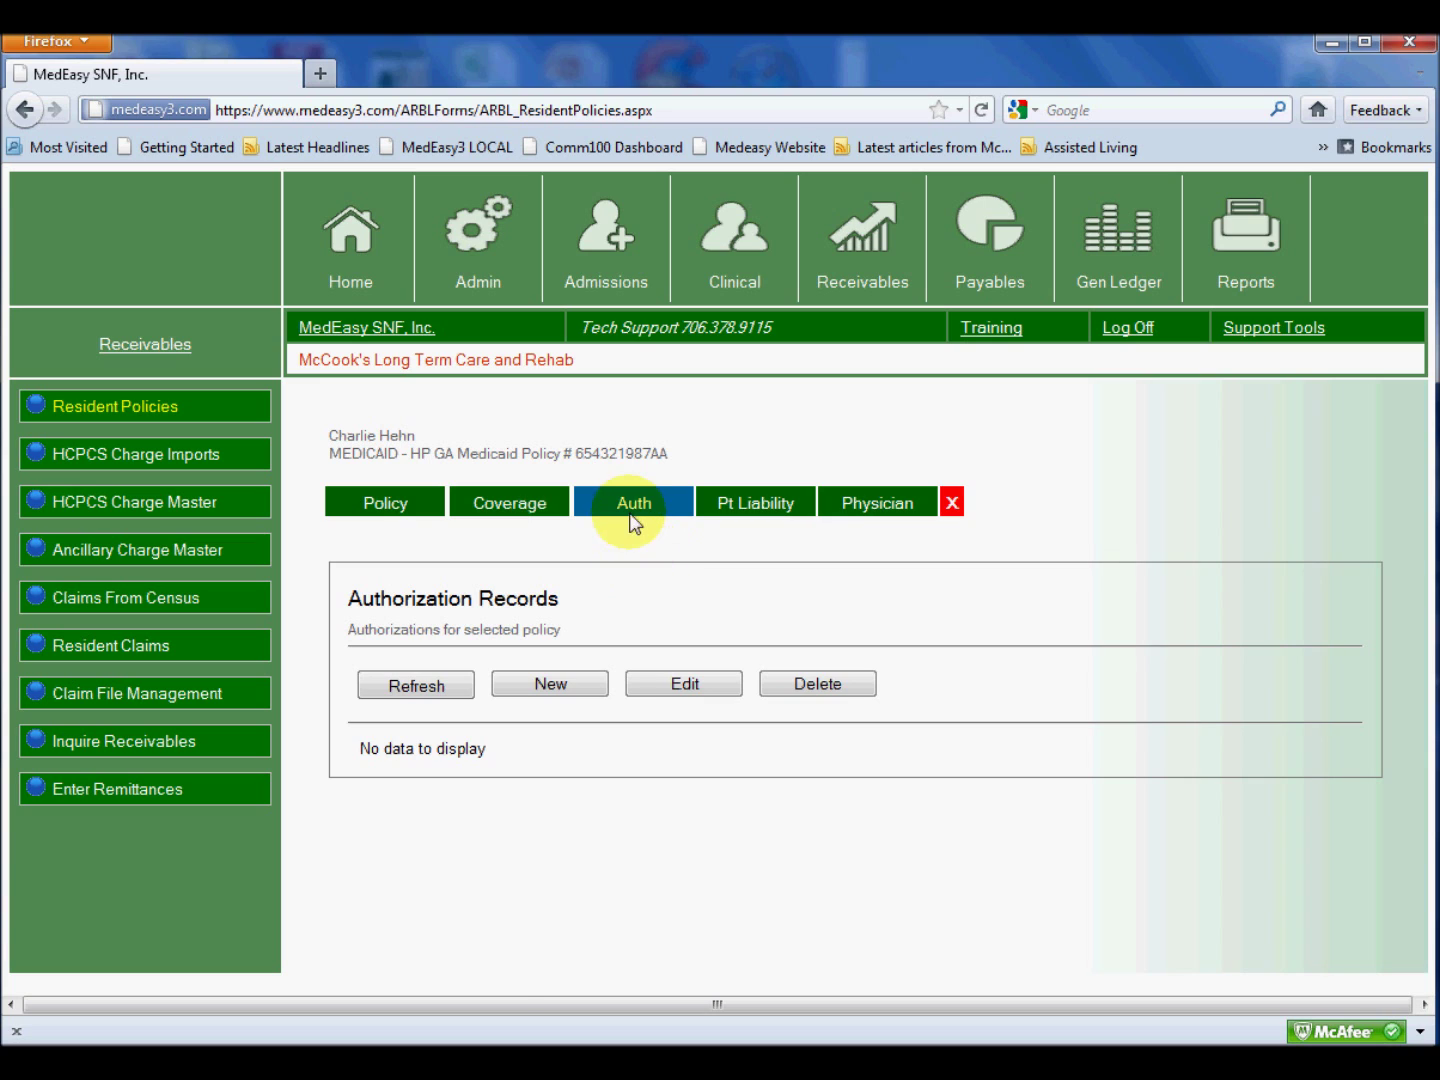
left_click(552, 682)
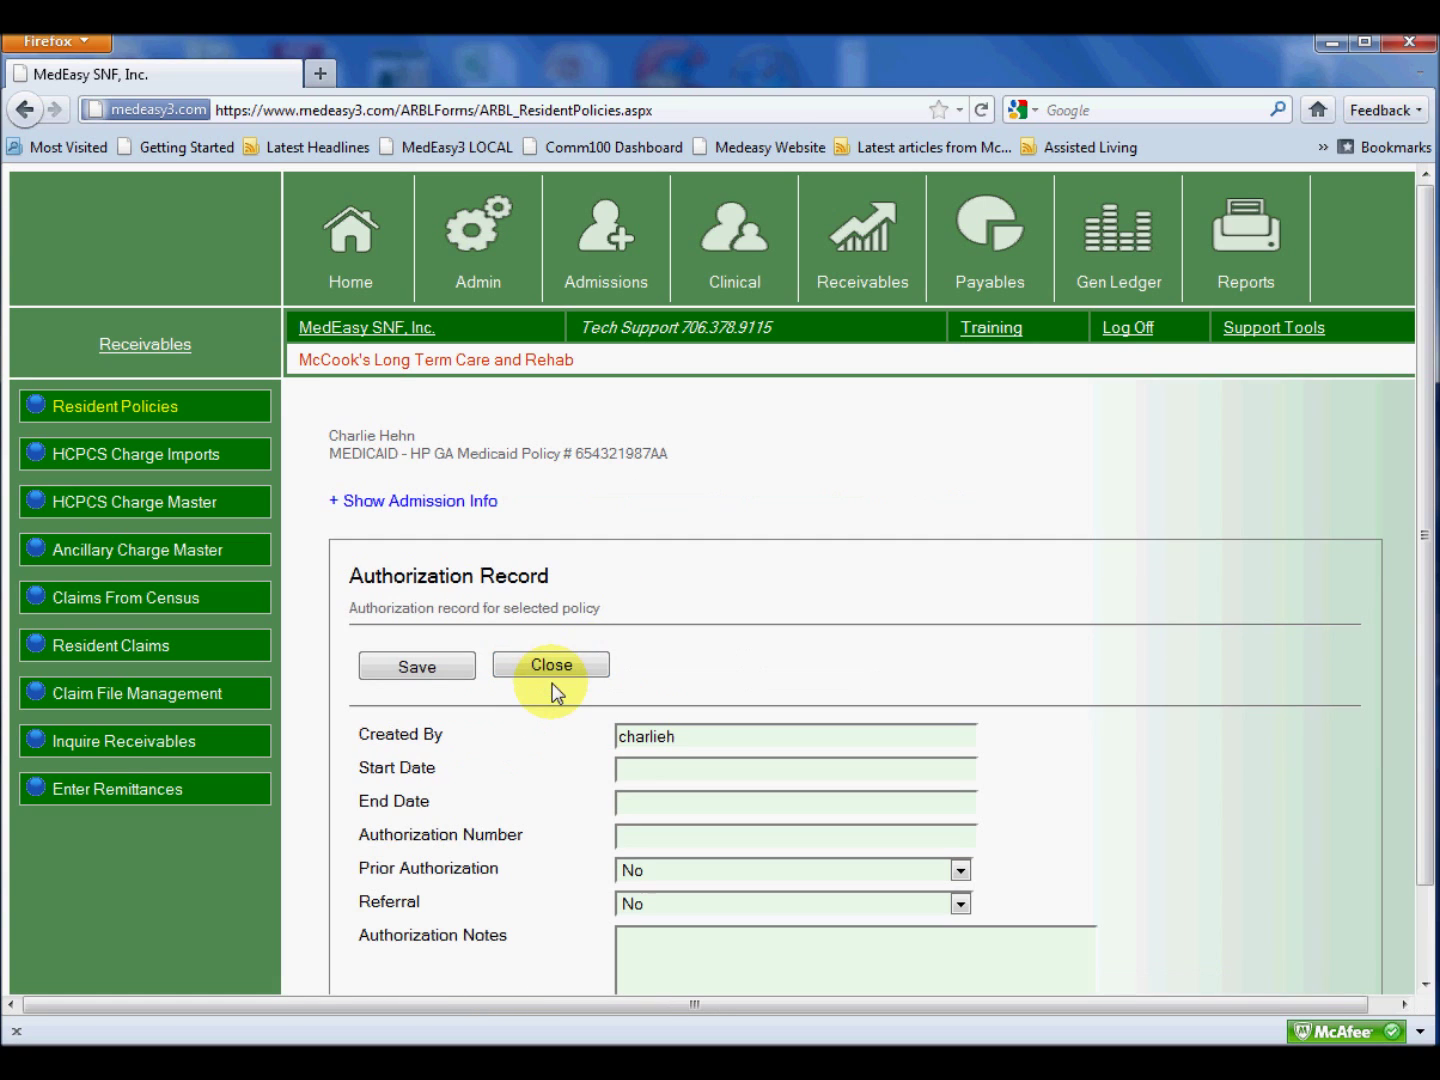
left_click(456, 504)
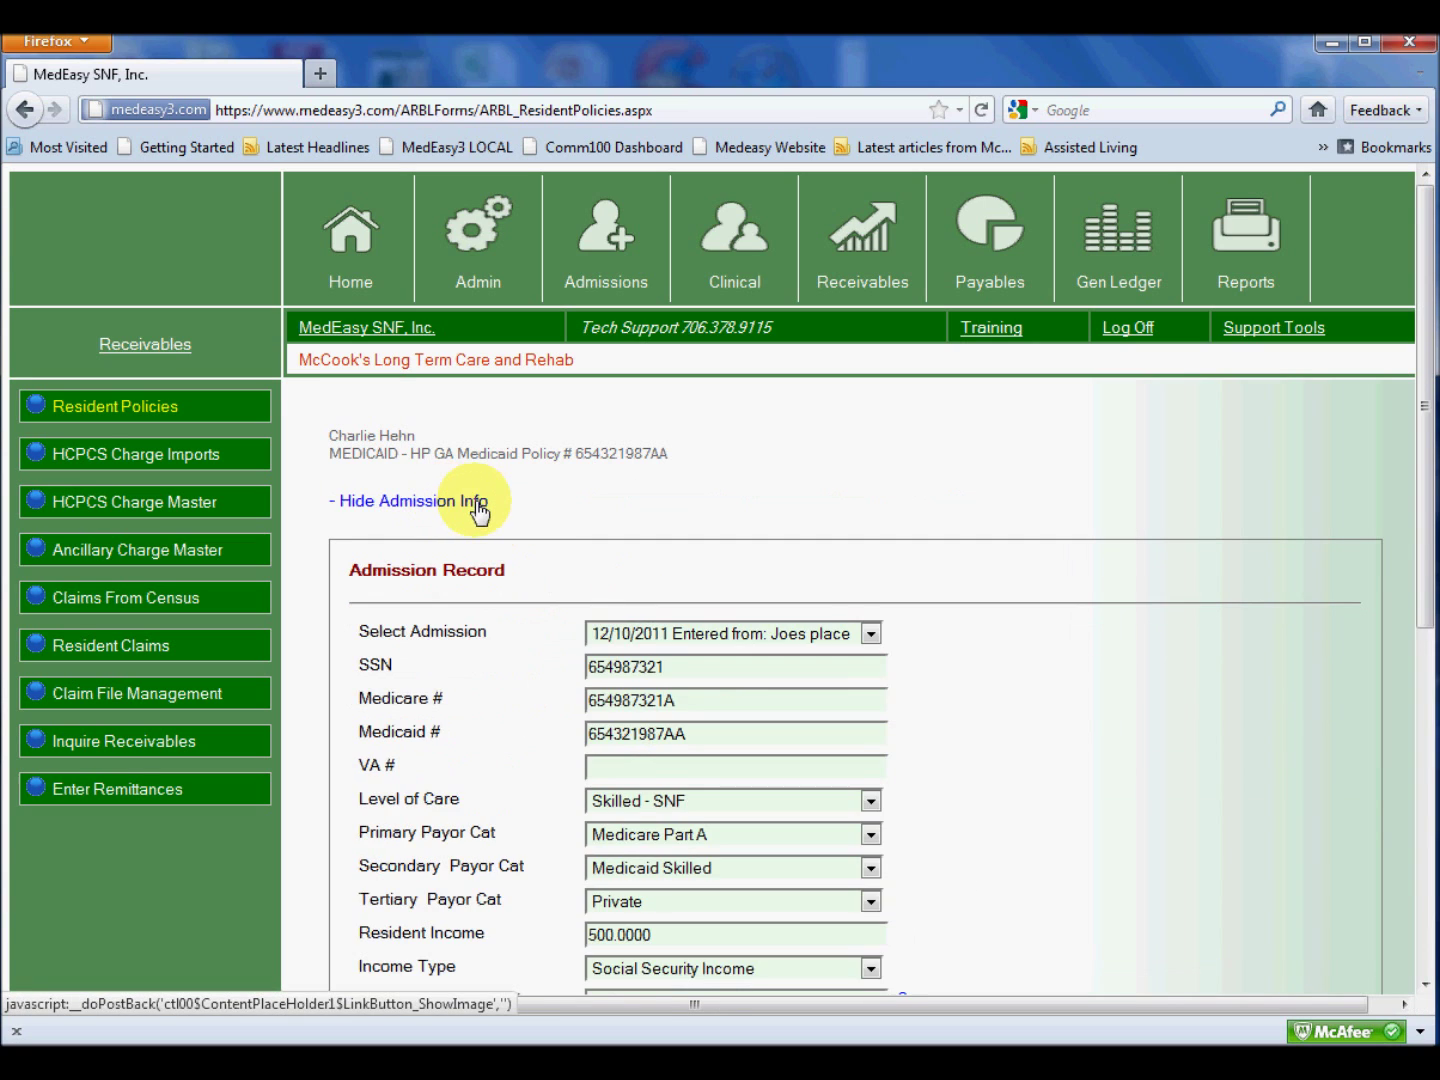
left_click_drag(1422, 528, 1420, 650)
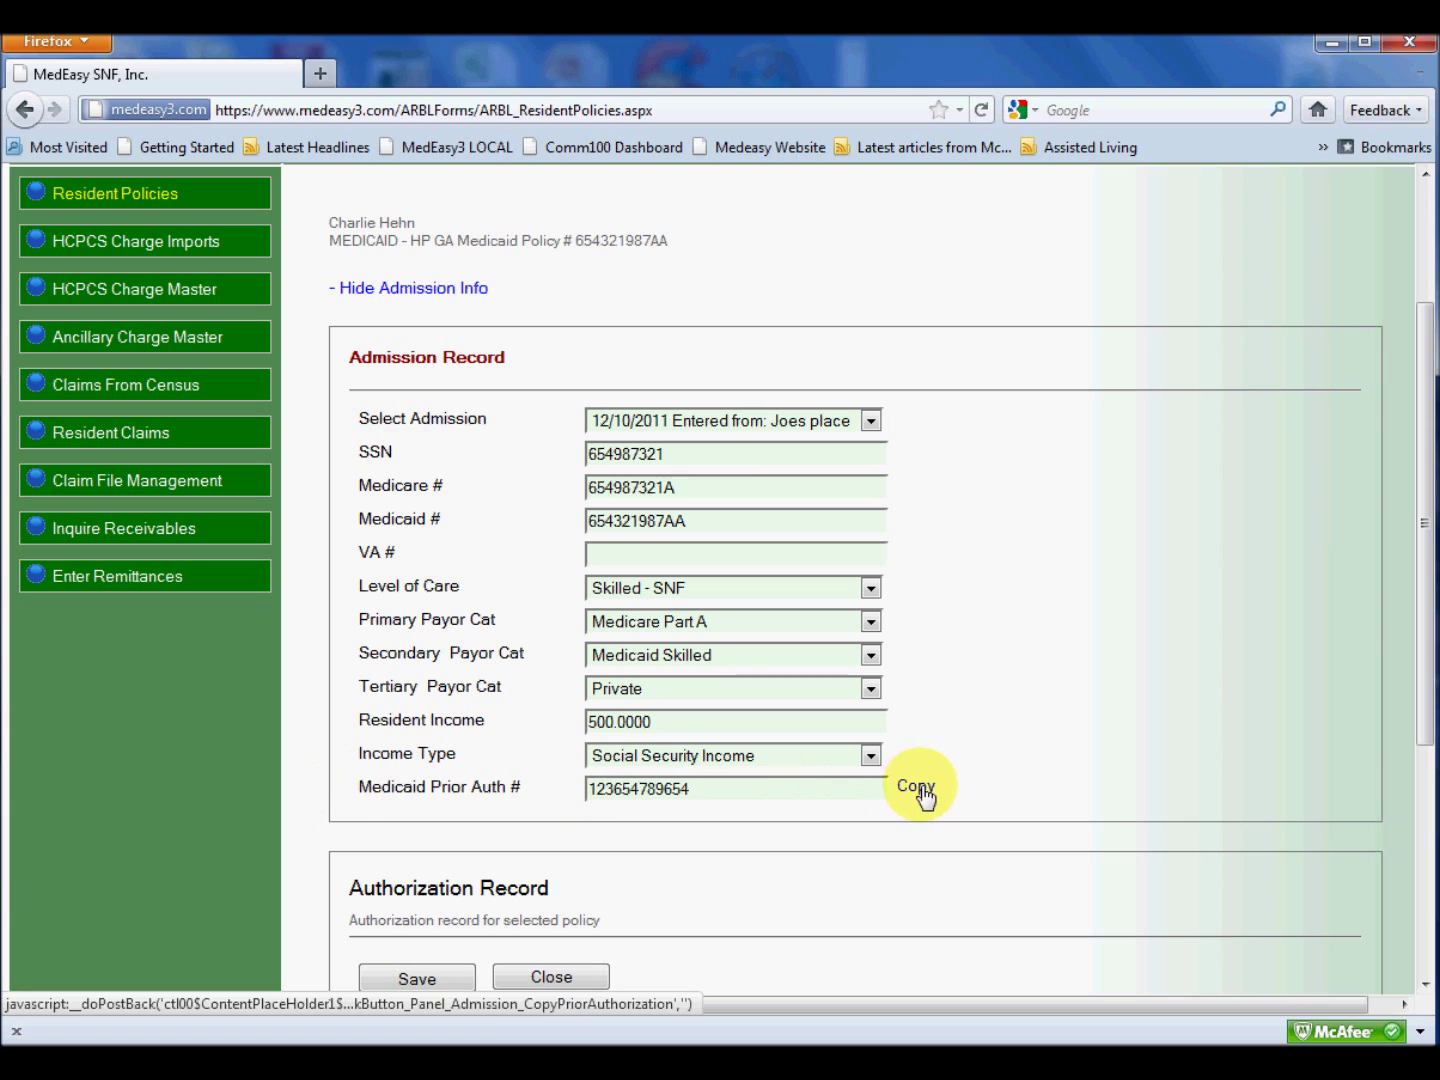
left_click(440, 290)
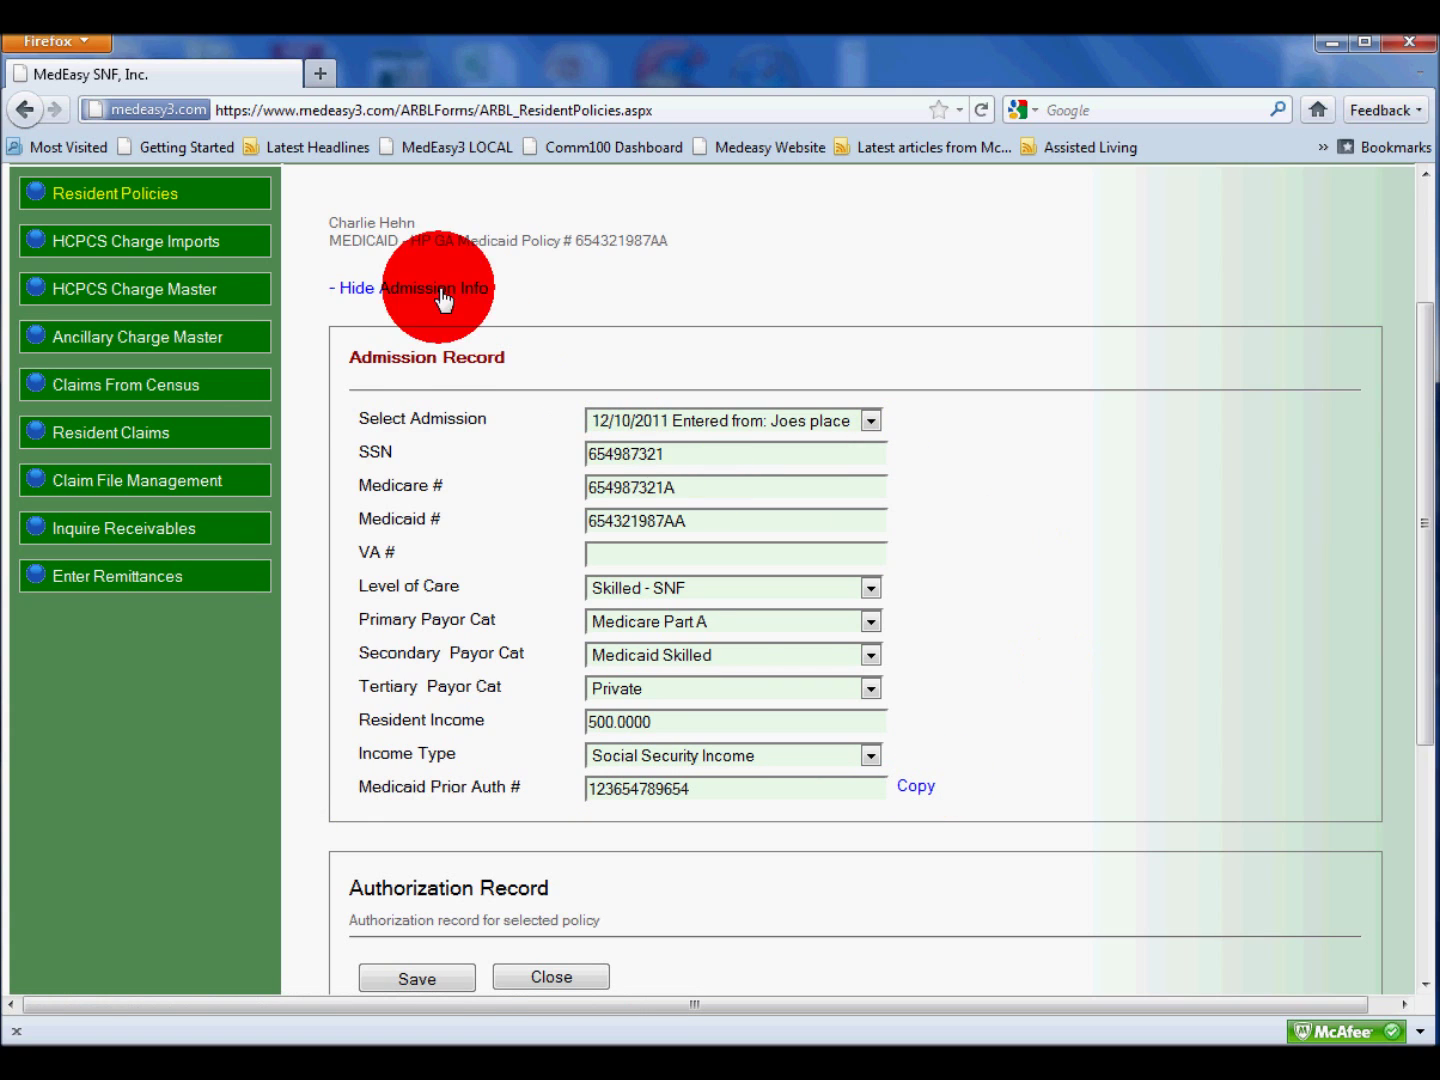
Step: Set the authorization's start date to 12/10/2011, fill in the copied prior authorization number, and save the record
left_click_drag(878, 670, 700, 671)
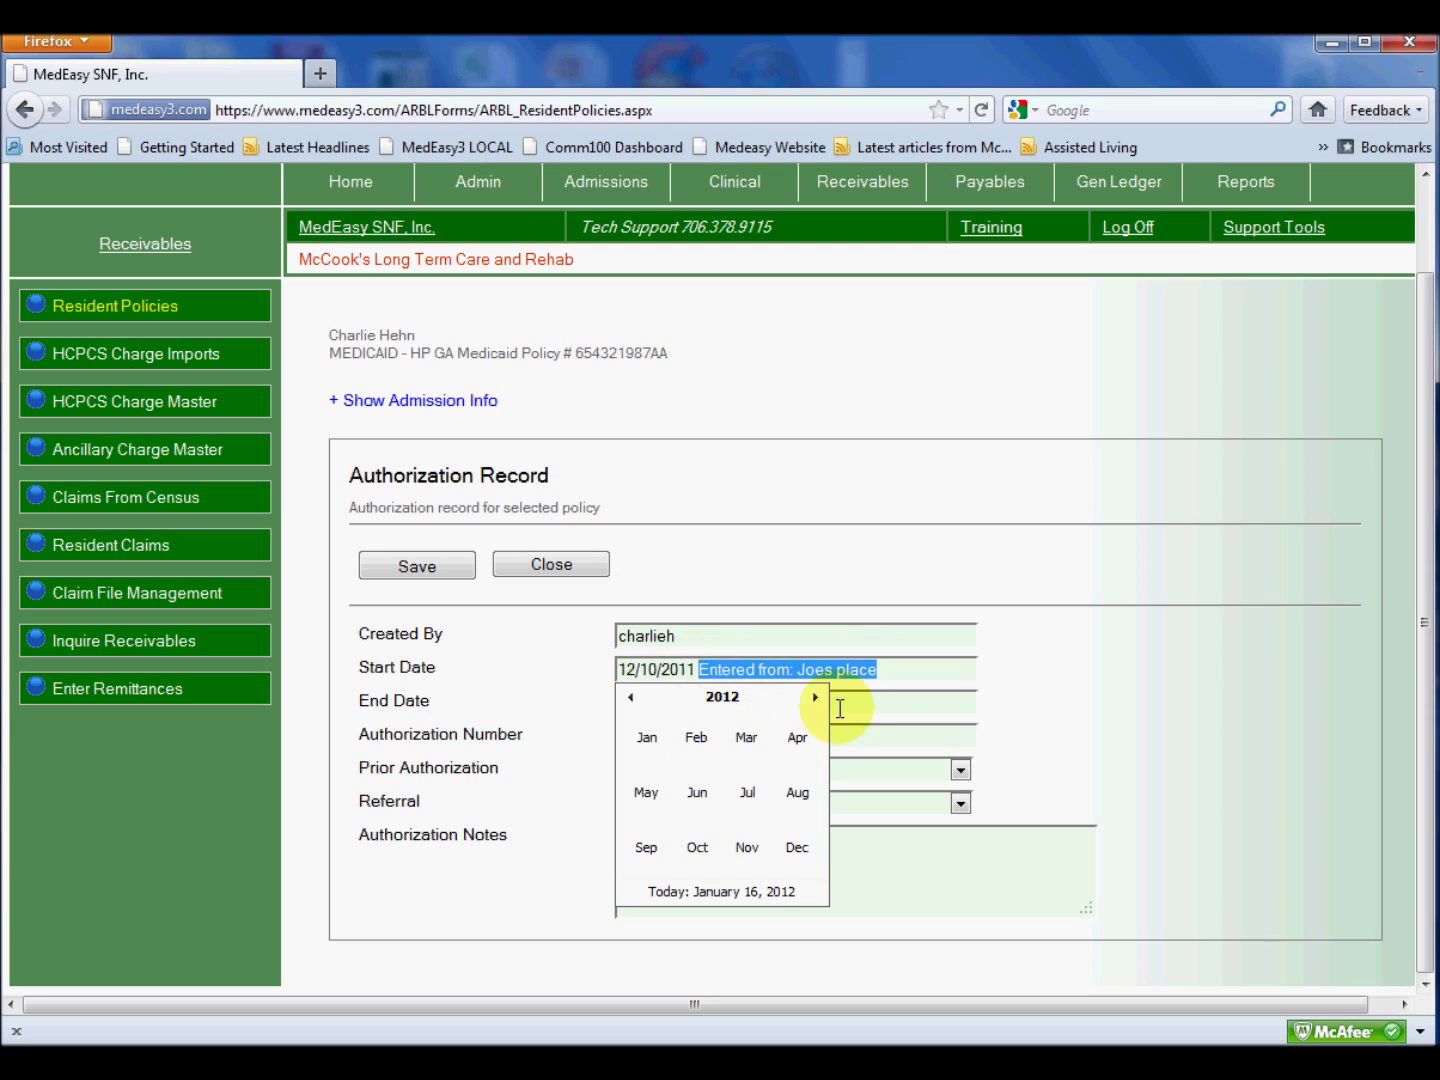
key("Delete")
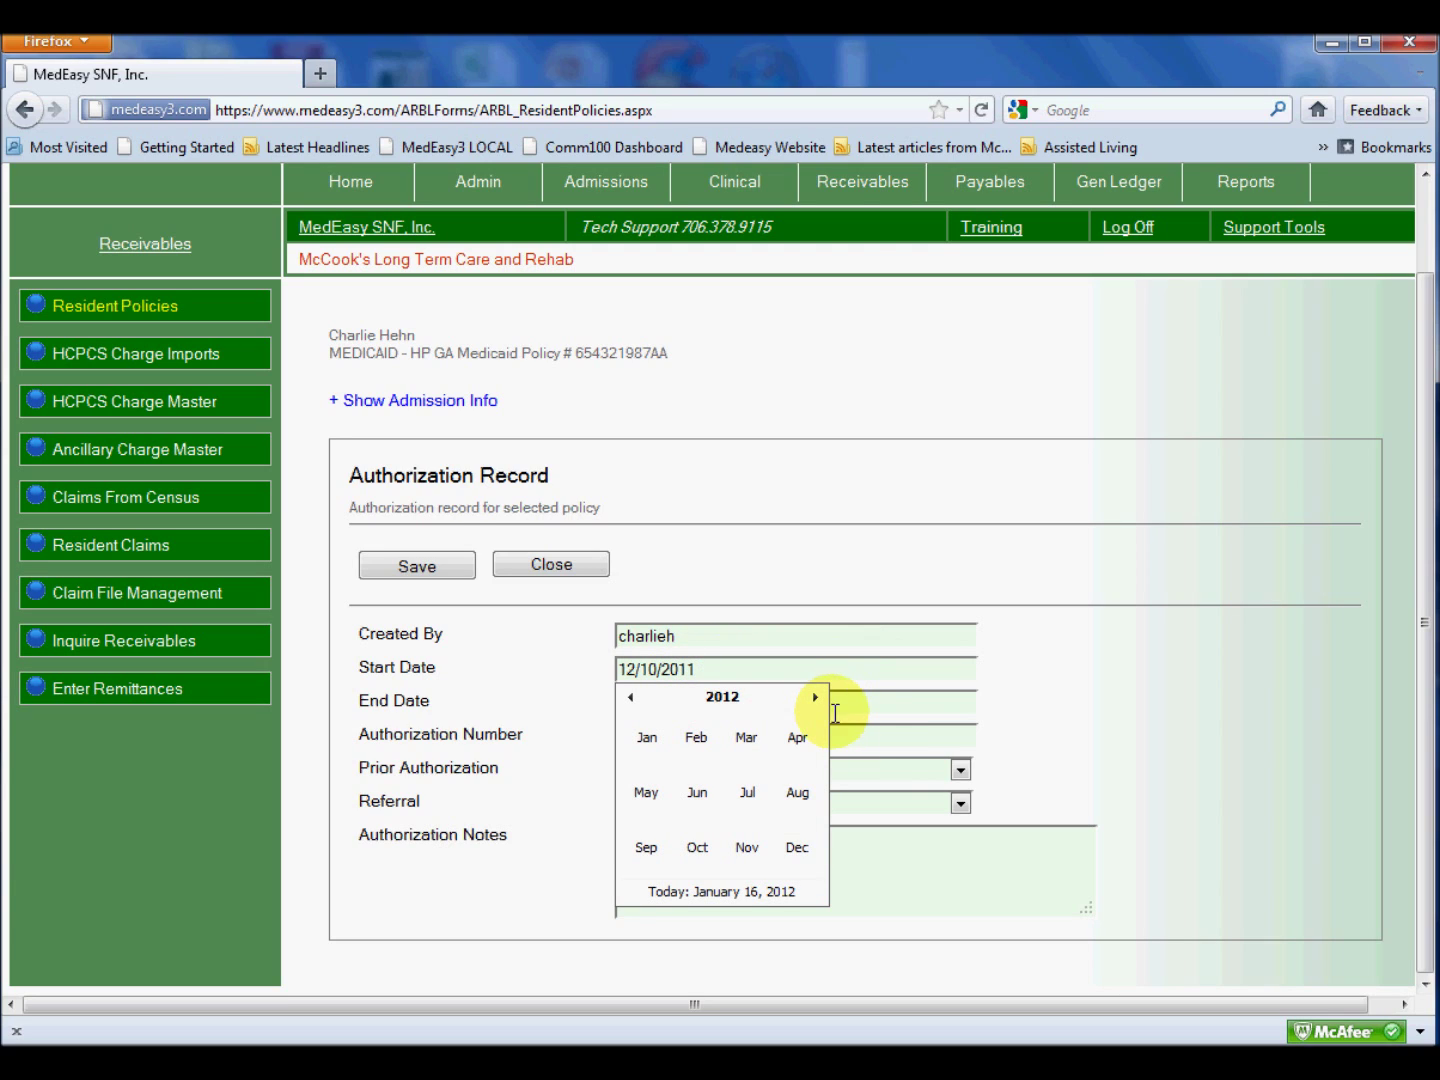
left_click(913, 705)
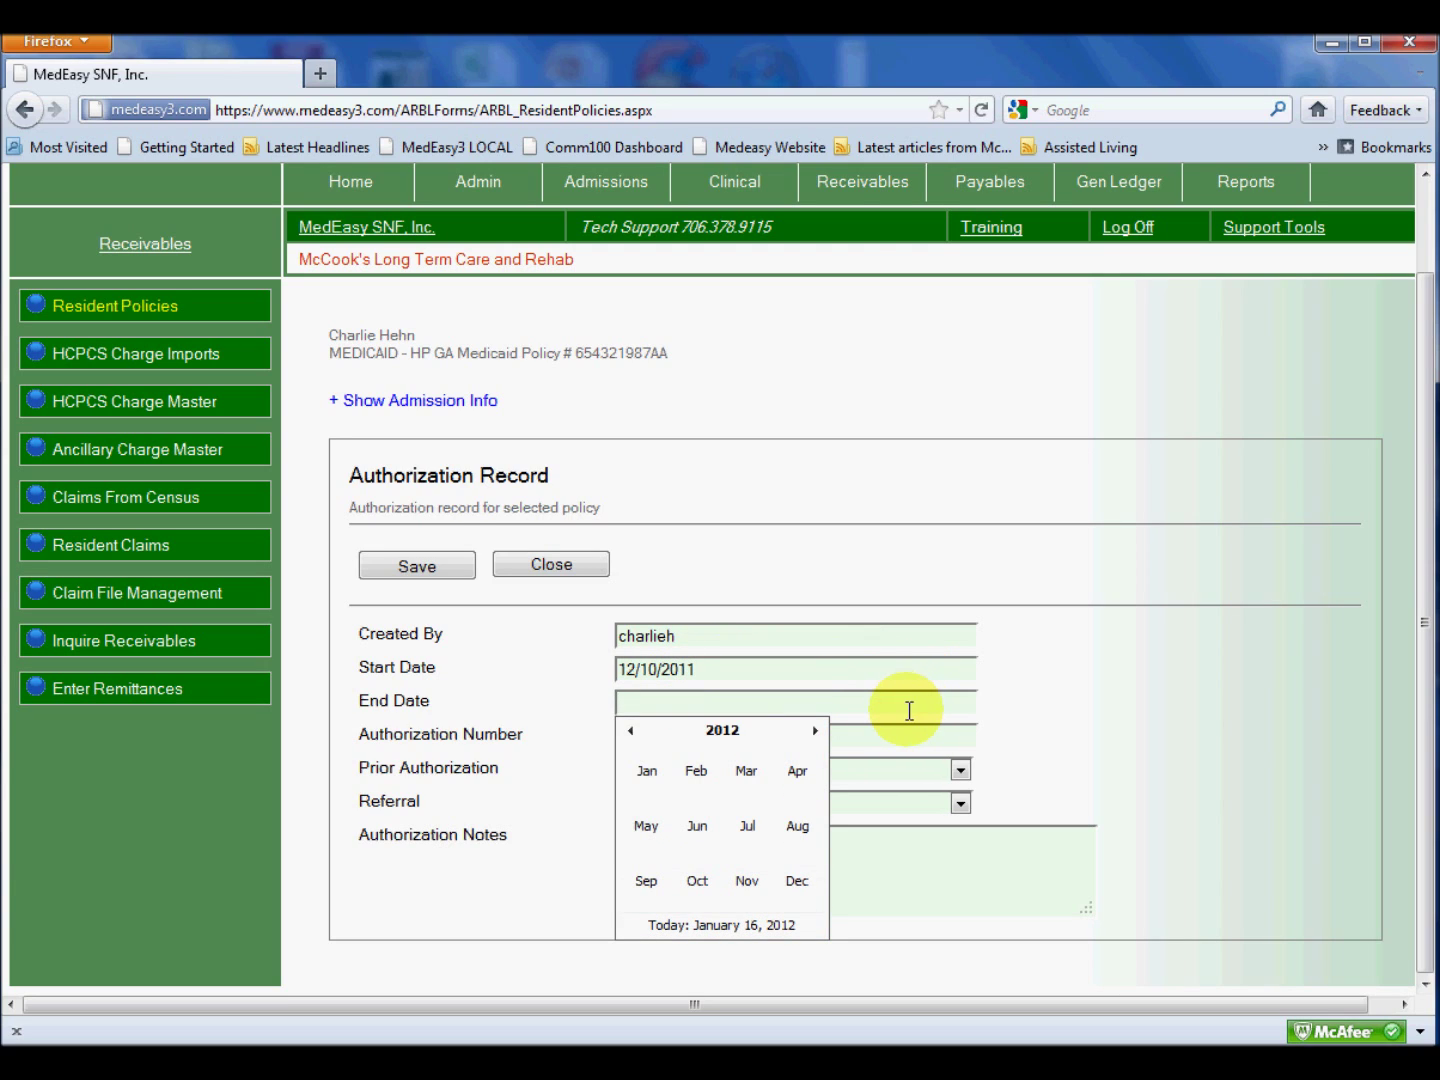
left_click(927, 884)
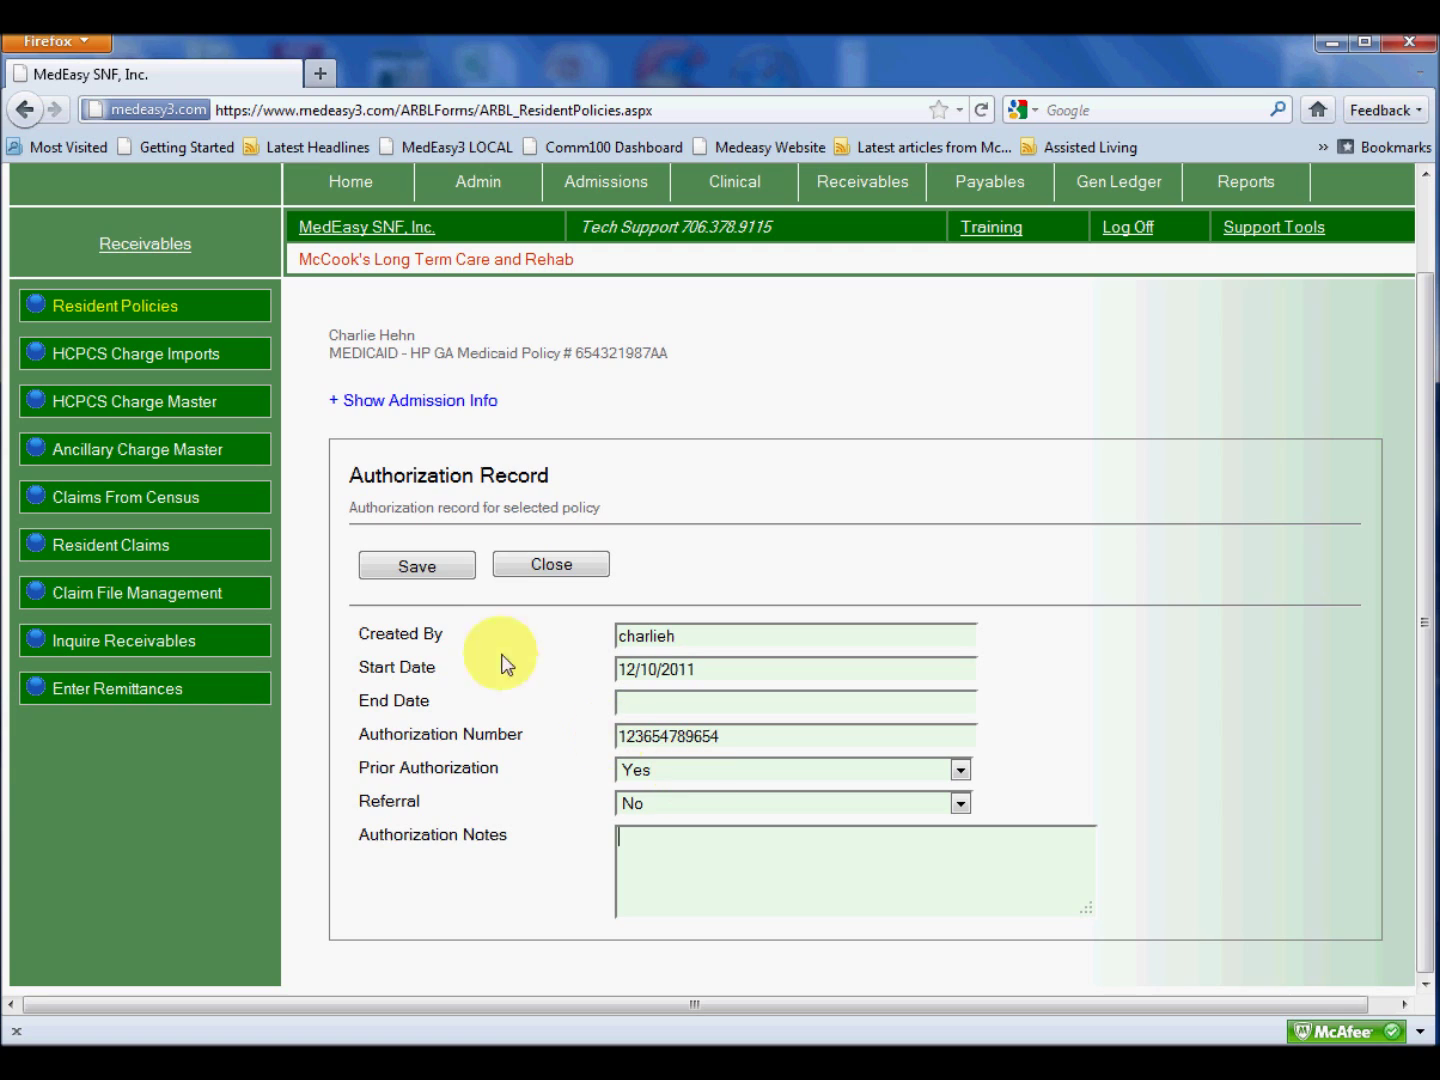
left_click(417, 566)
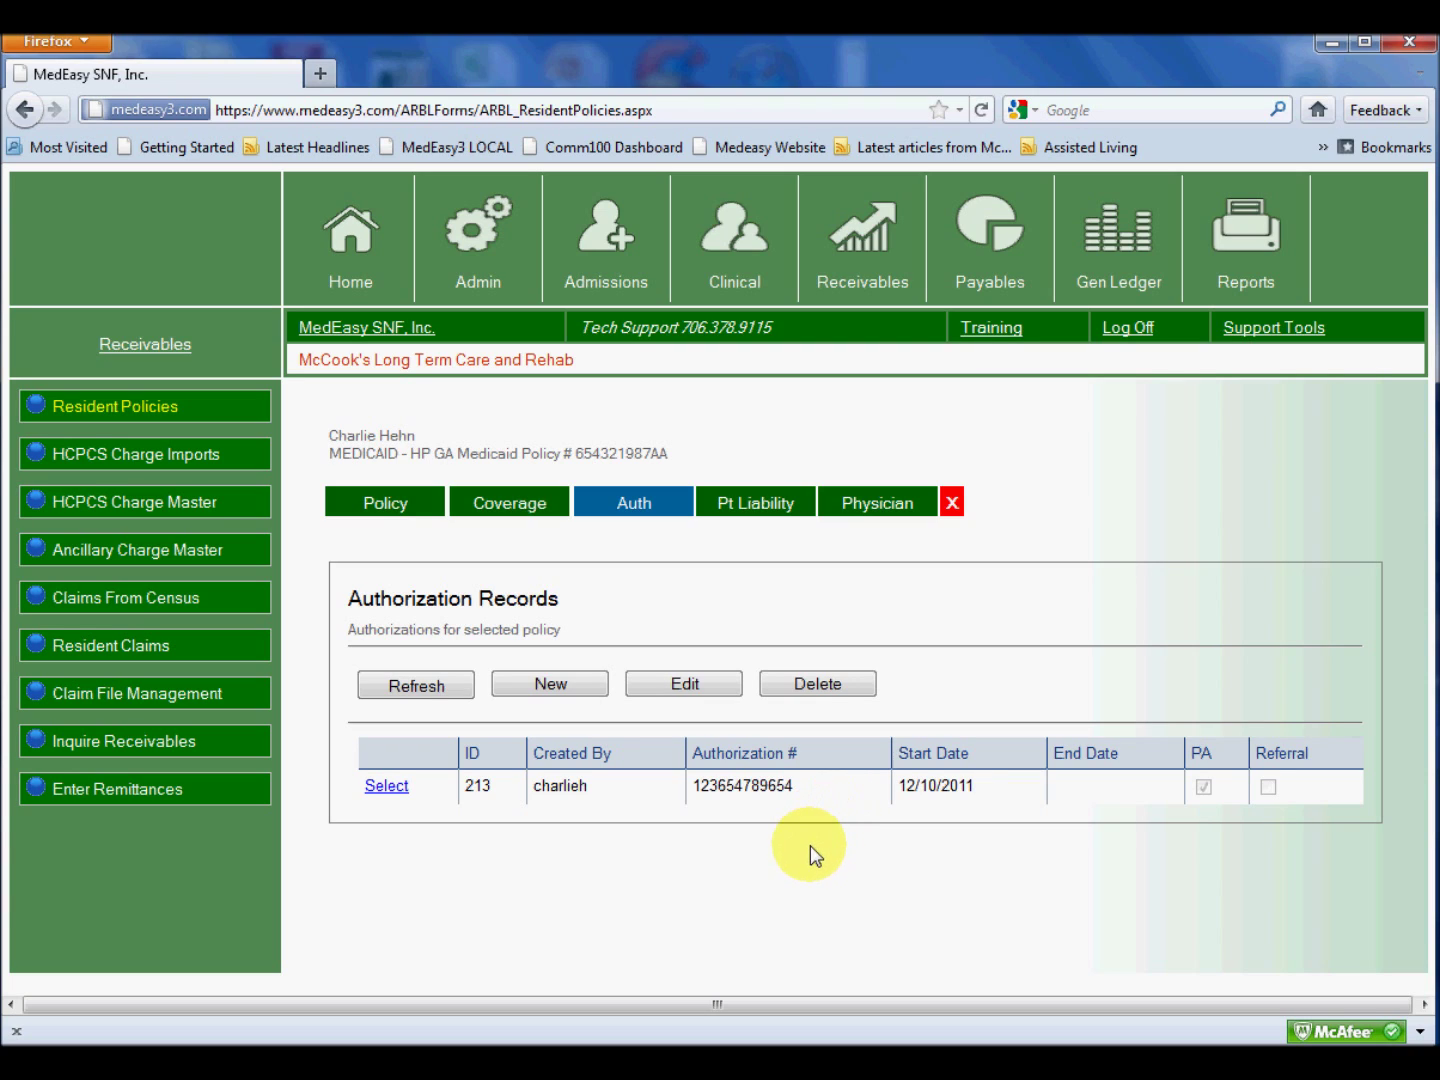
Step: Add a patient liability record to the Medicaid policy, effective 1/1/2012 with a liability amount of 1200.00 and no proration, and save it
left_click(755, 508)
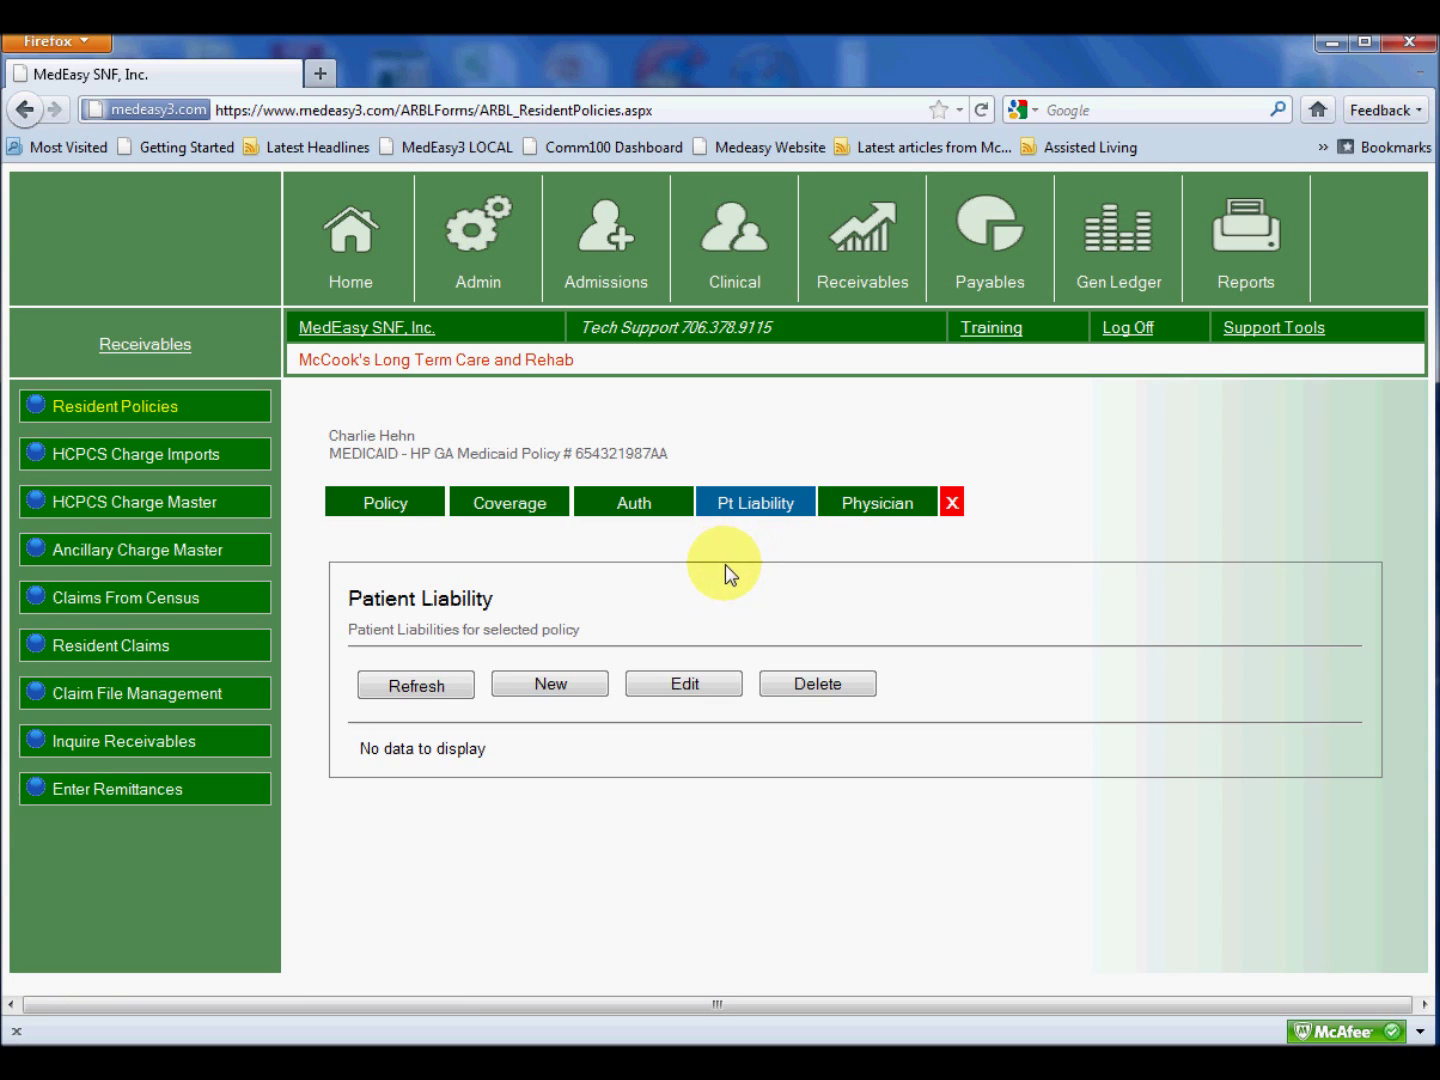
left_click(552, 686)
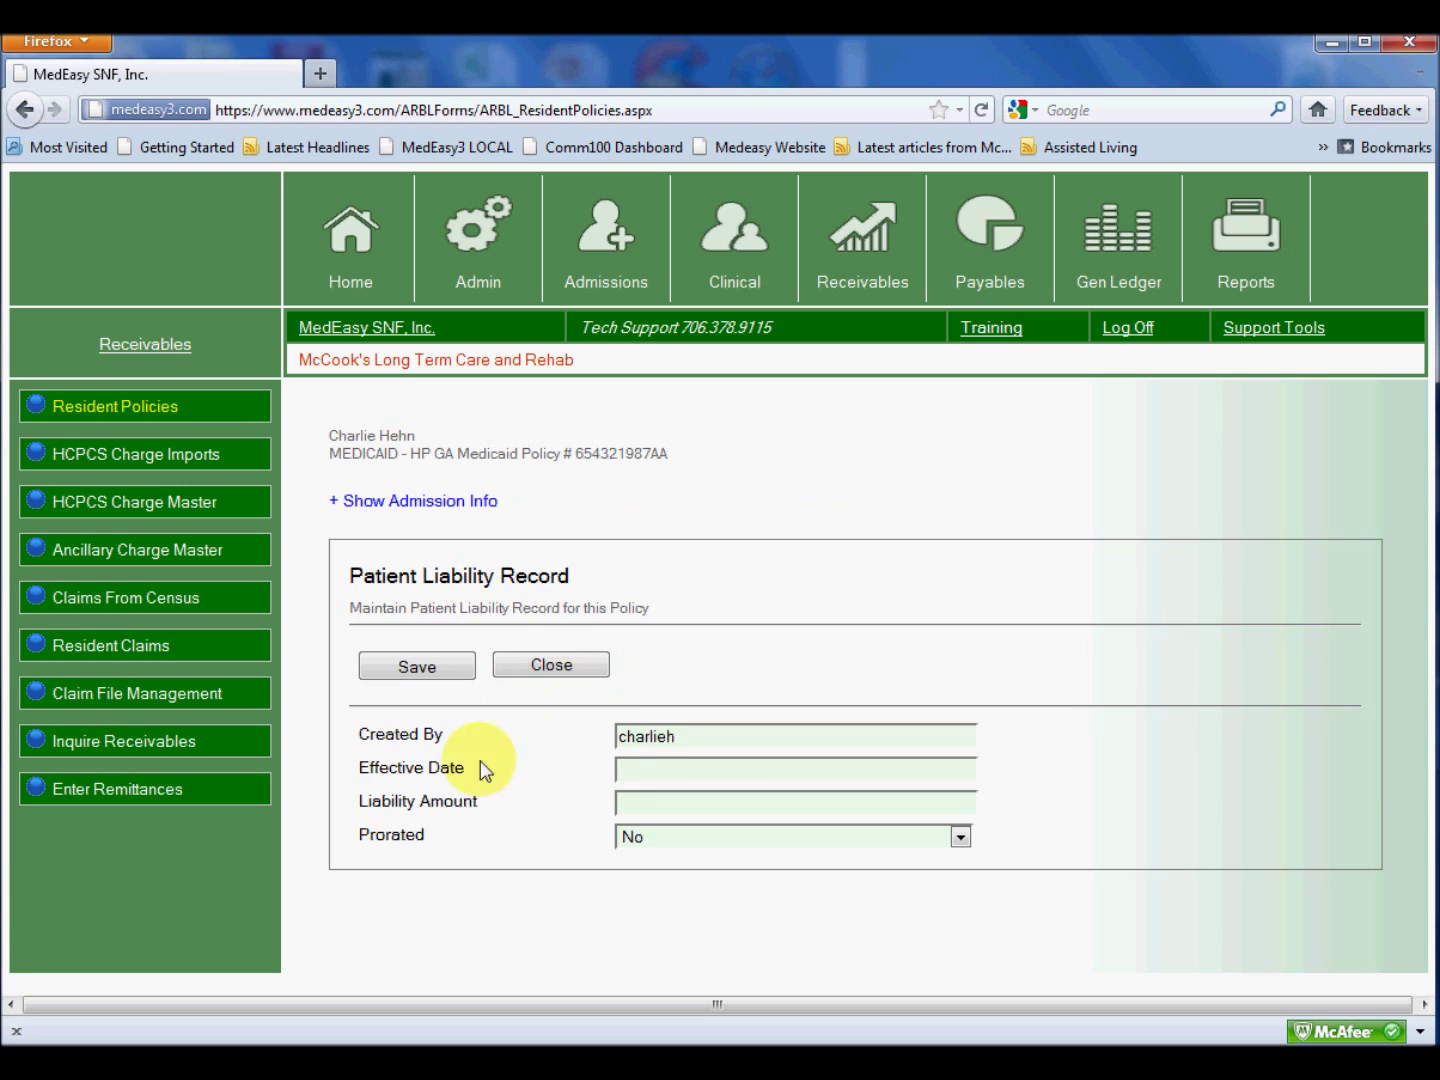
left_click(641, 773)
type("1/1/2012")
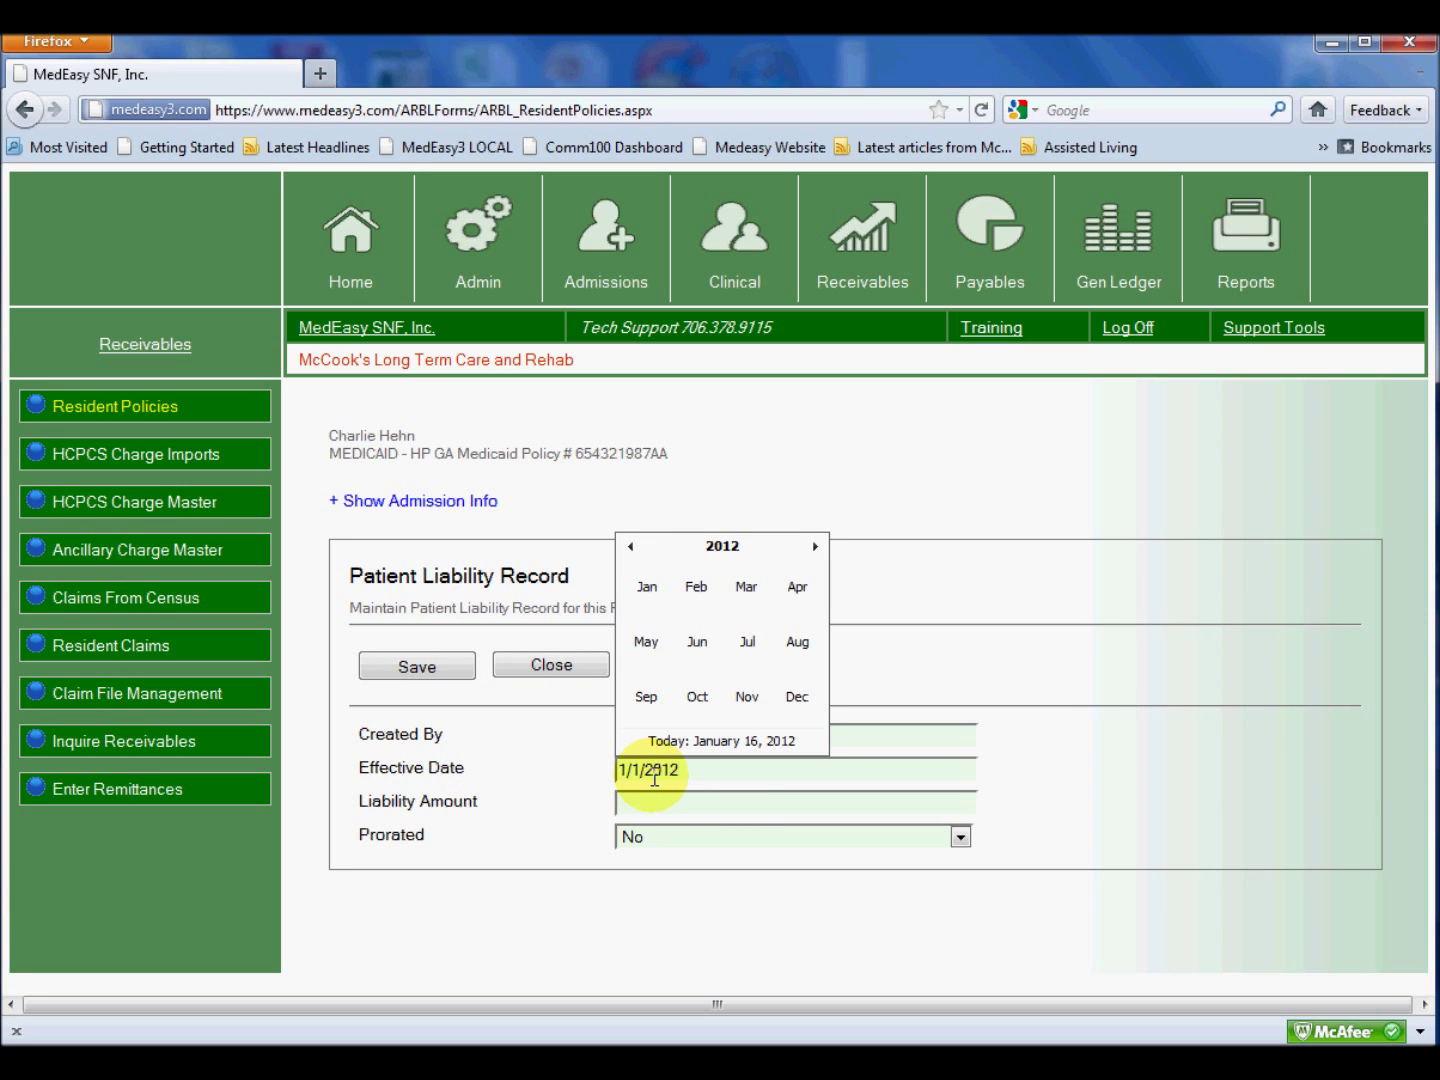
key("Tab")
type("1200")
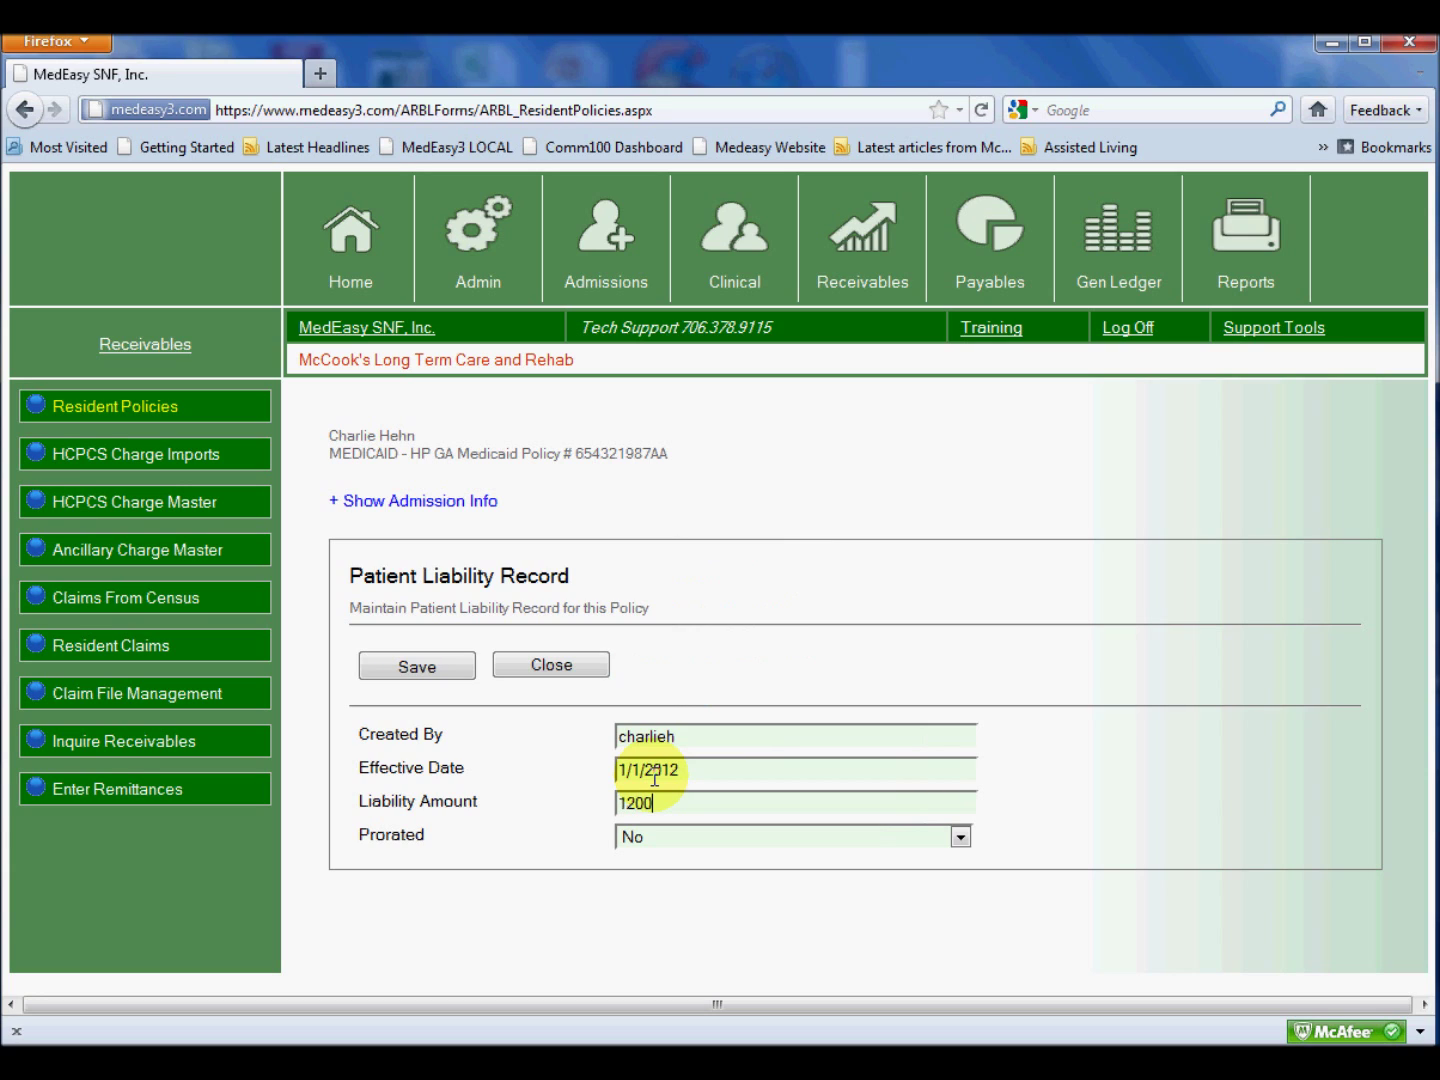
type(".00")
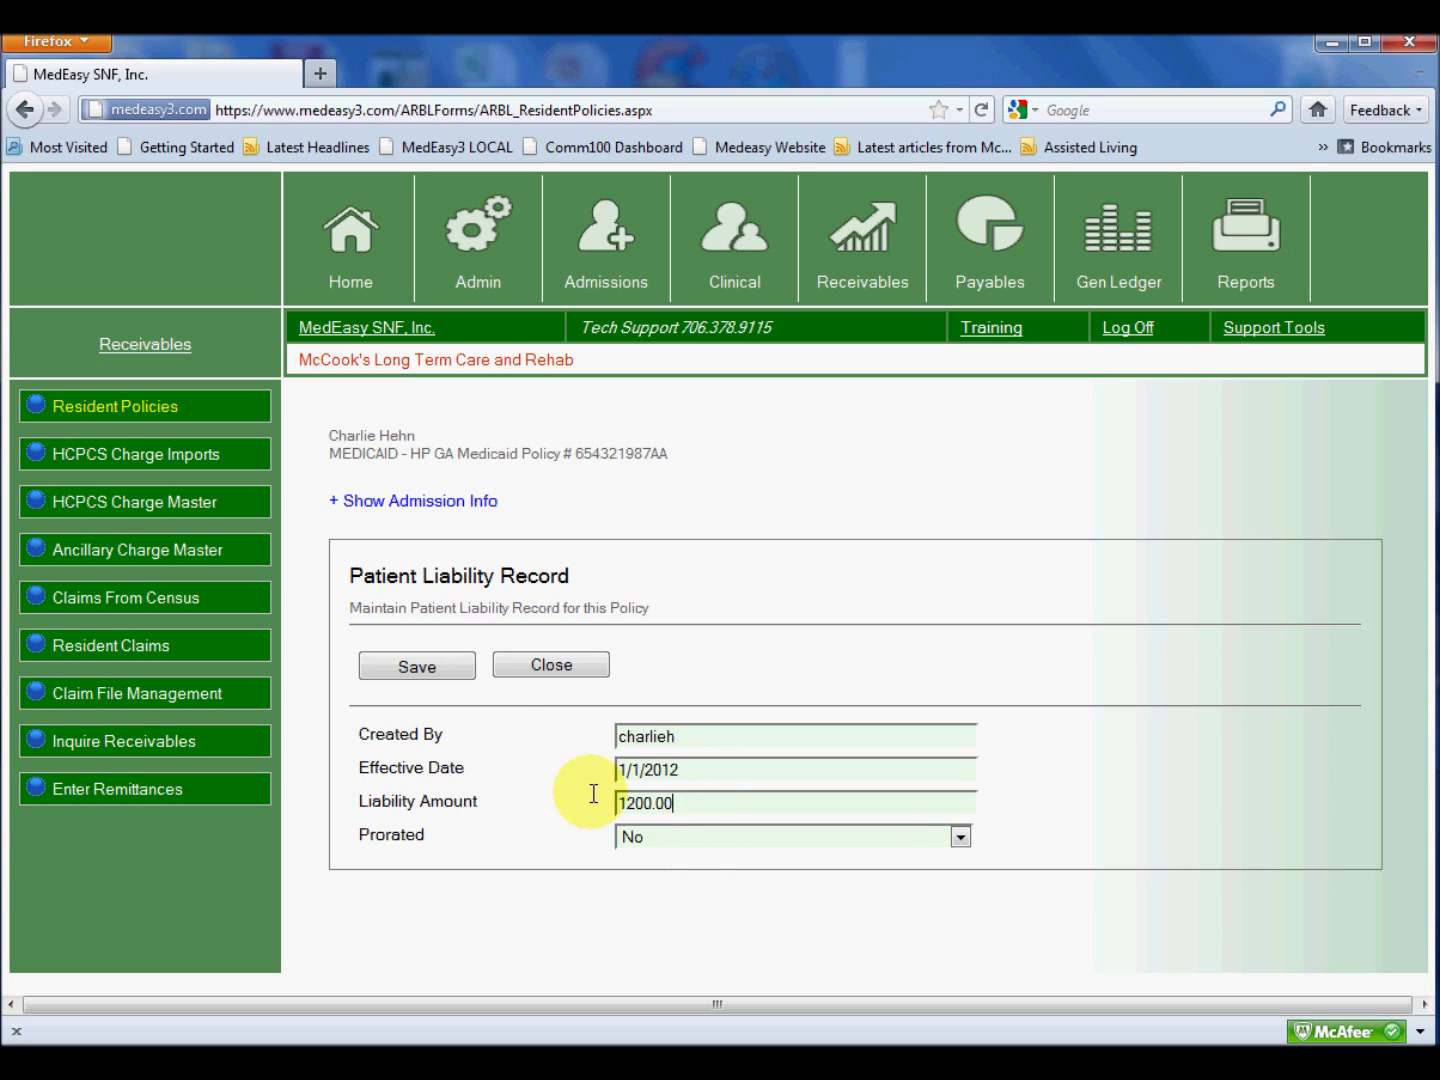
left_click(432, 663)
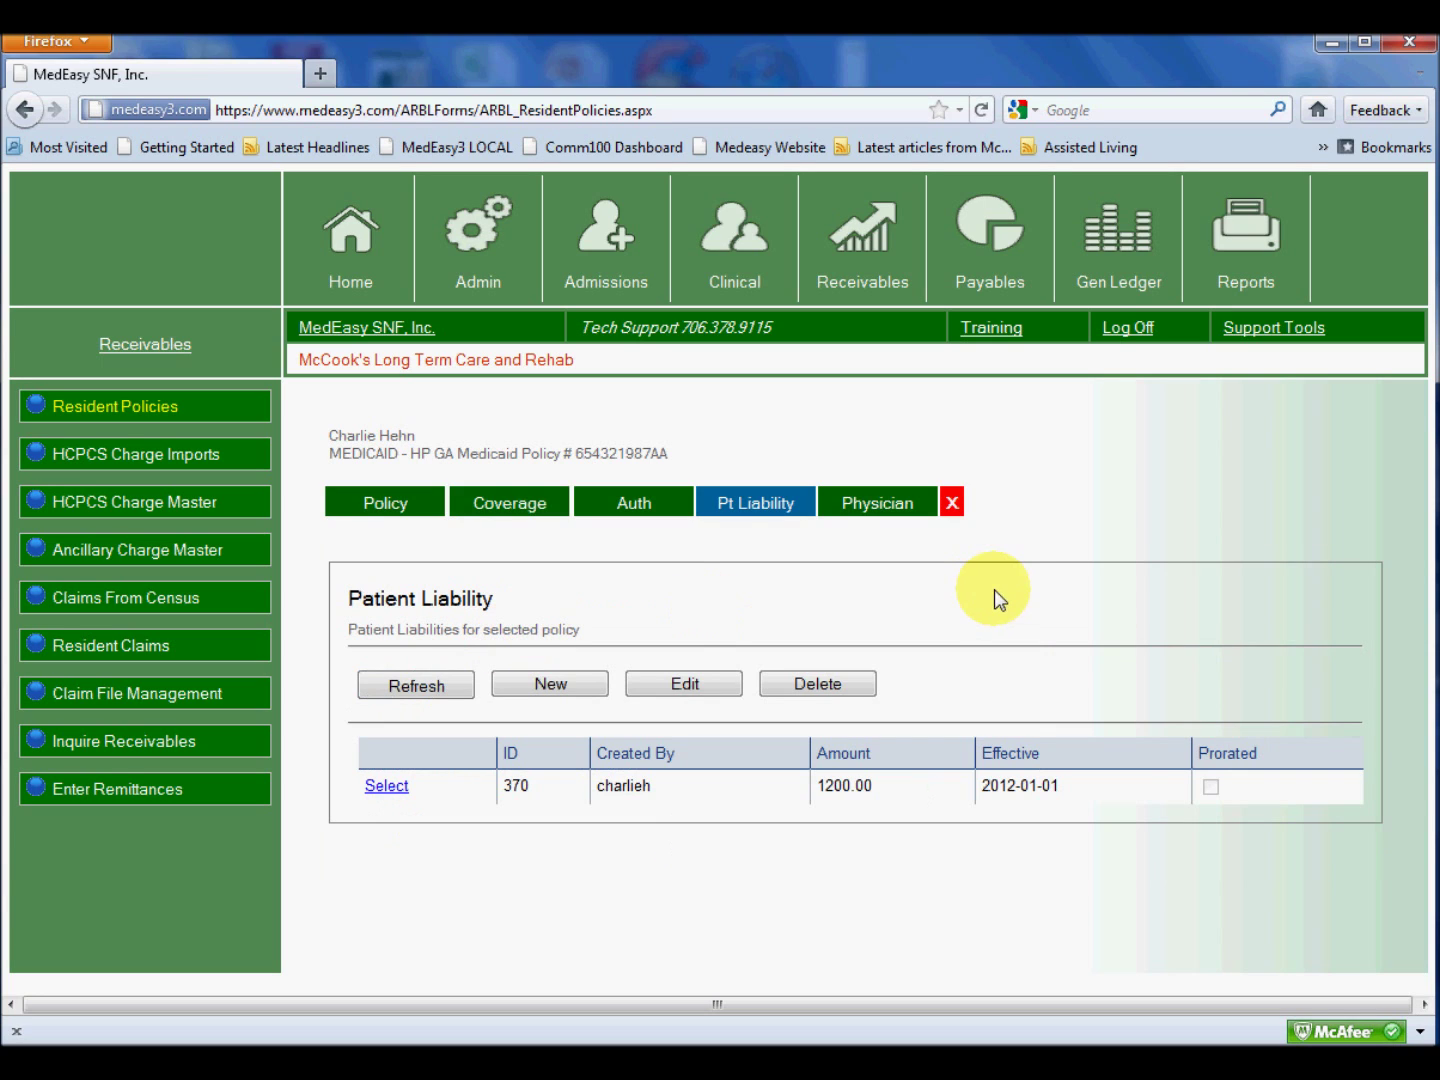
Step: Review the Medicaid policy's physician and patient liability records and close the policy
left_click(877, 512)
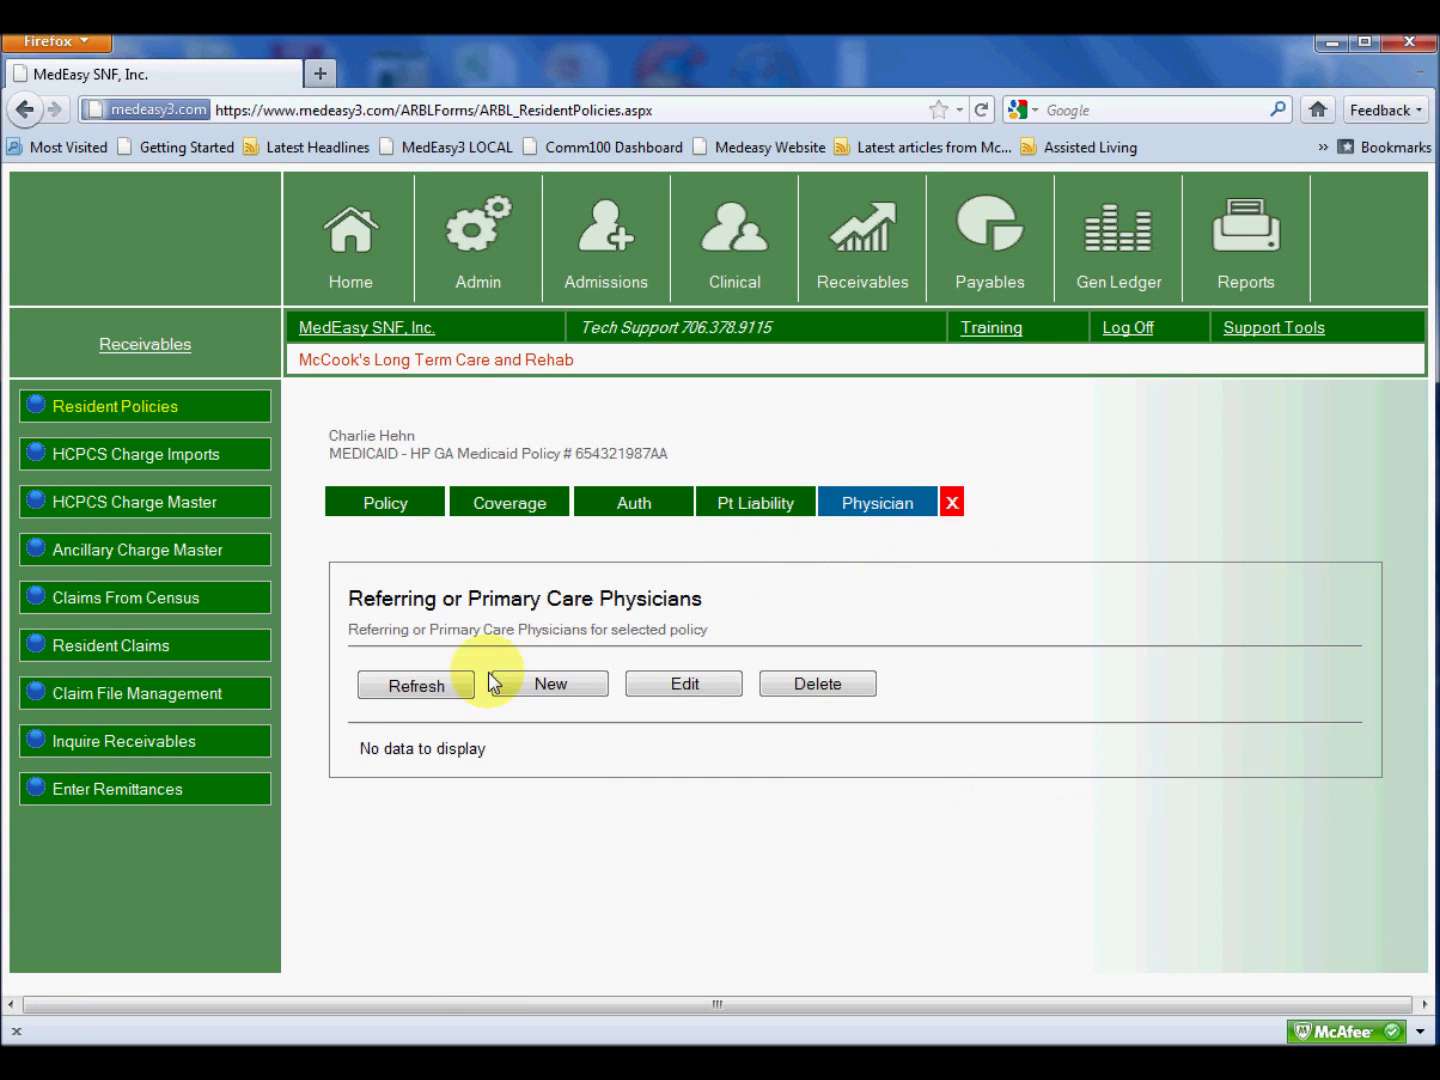
left_click(750, 503)
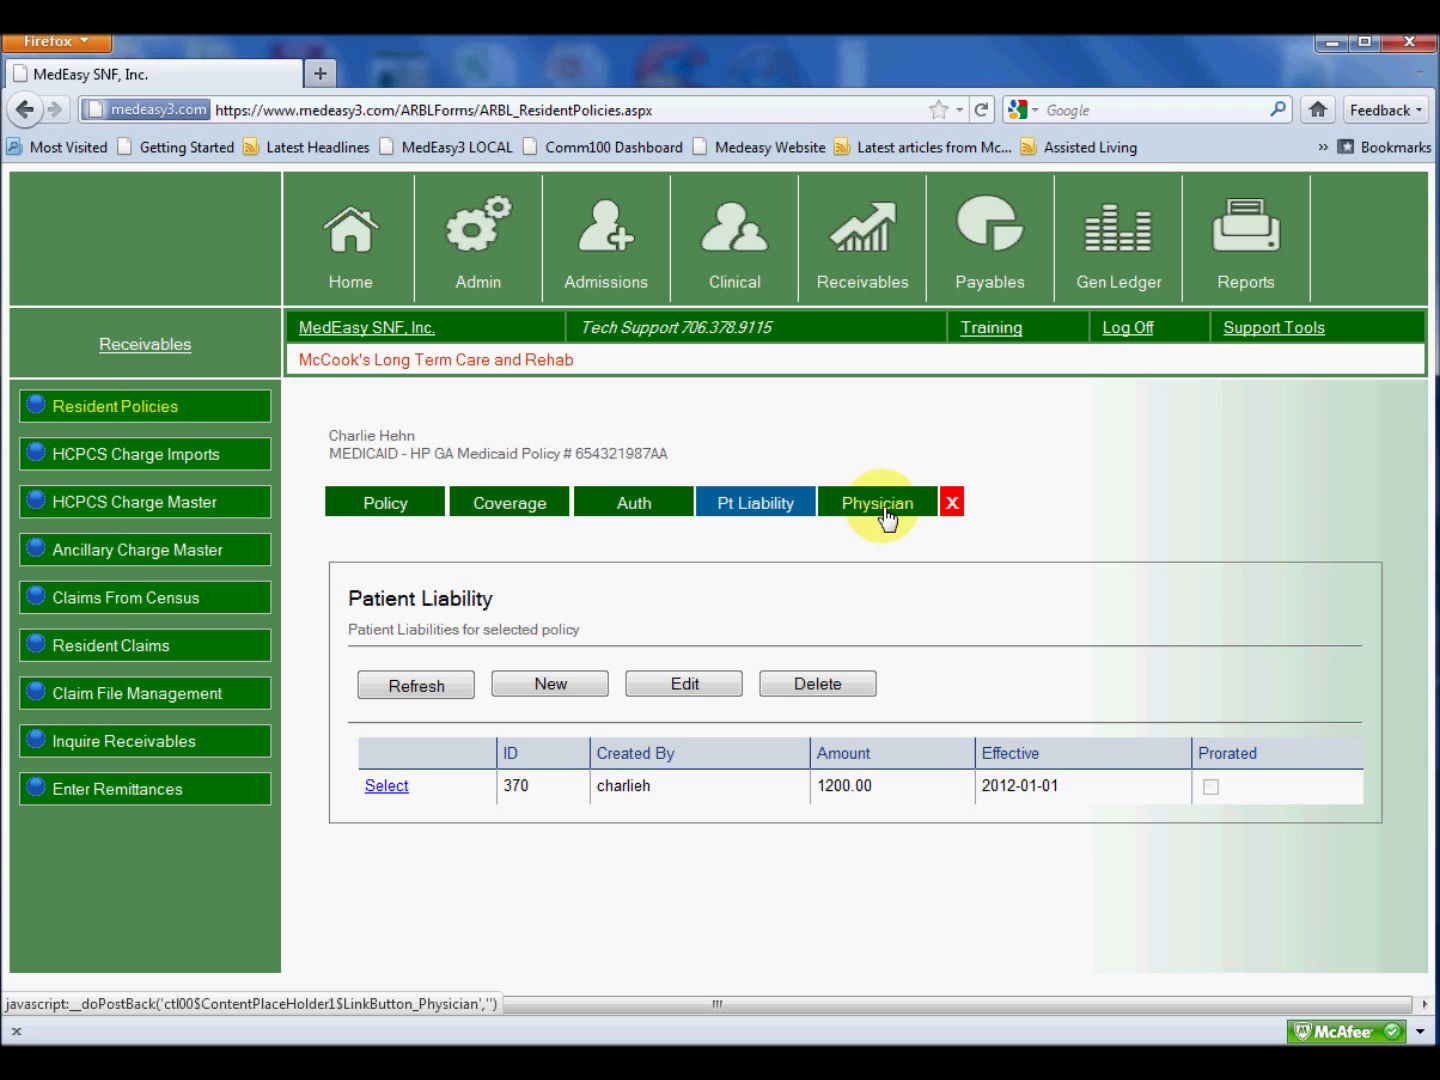
left_click(964, 518)
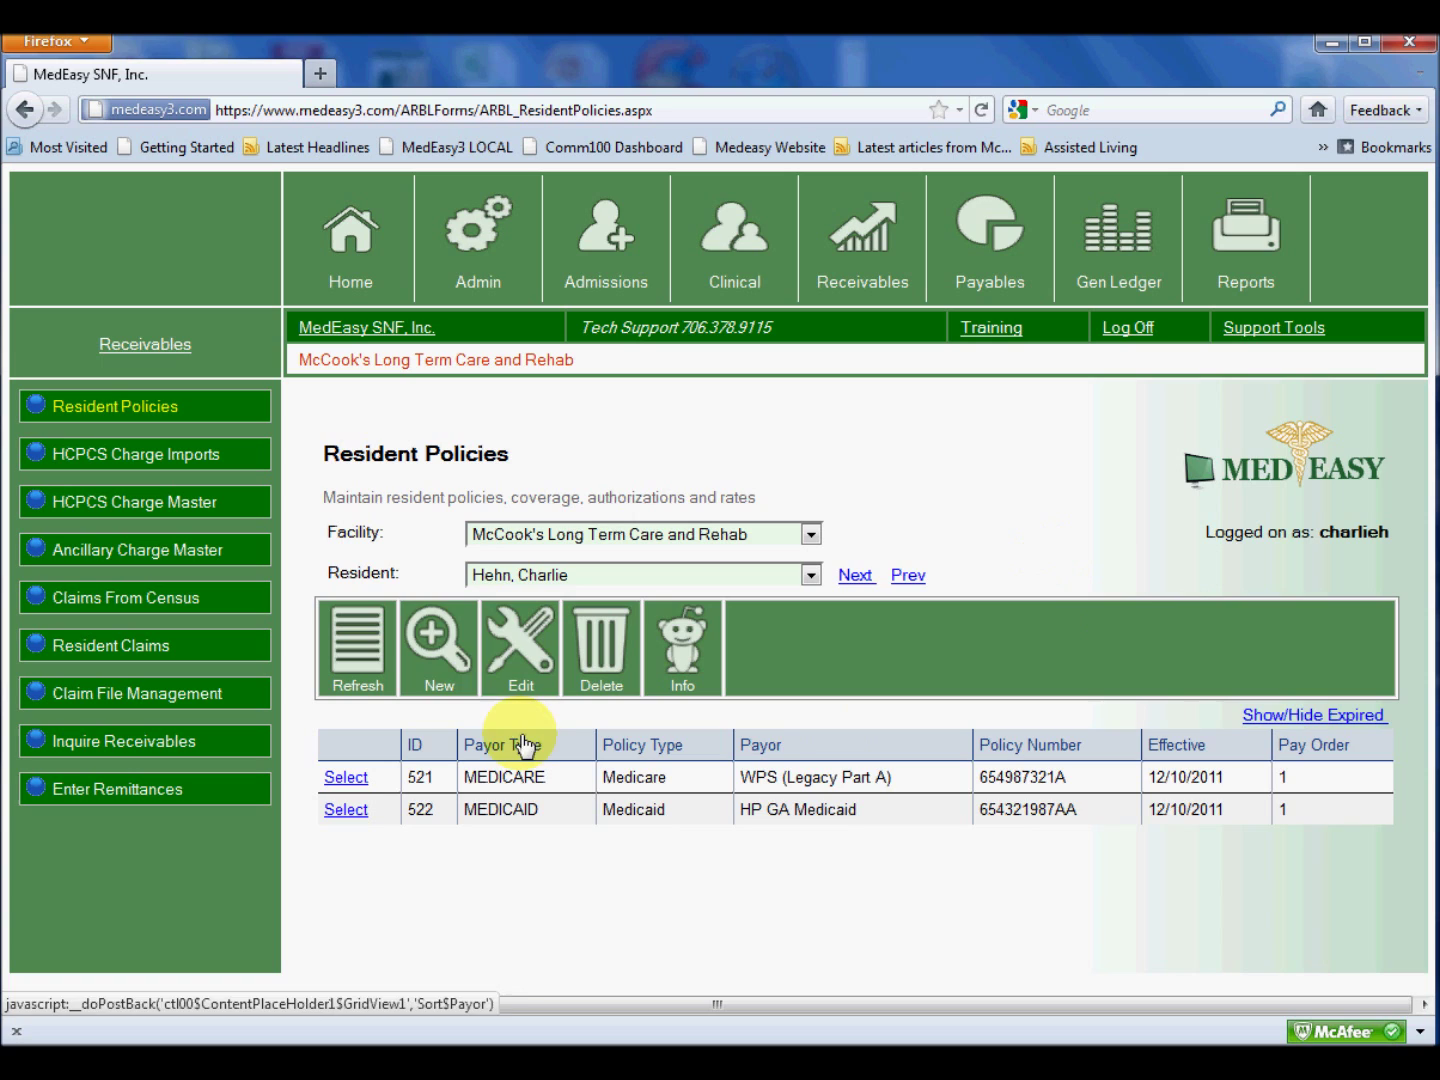
Step: Start a new resident policy with payor OTHER - Bart's Mutual and payor category Private Insurance
left_click(436, 644)
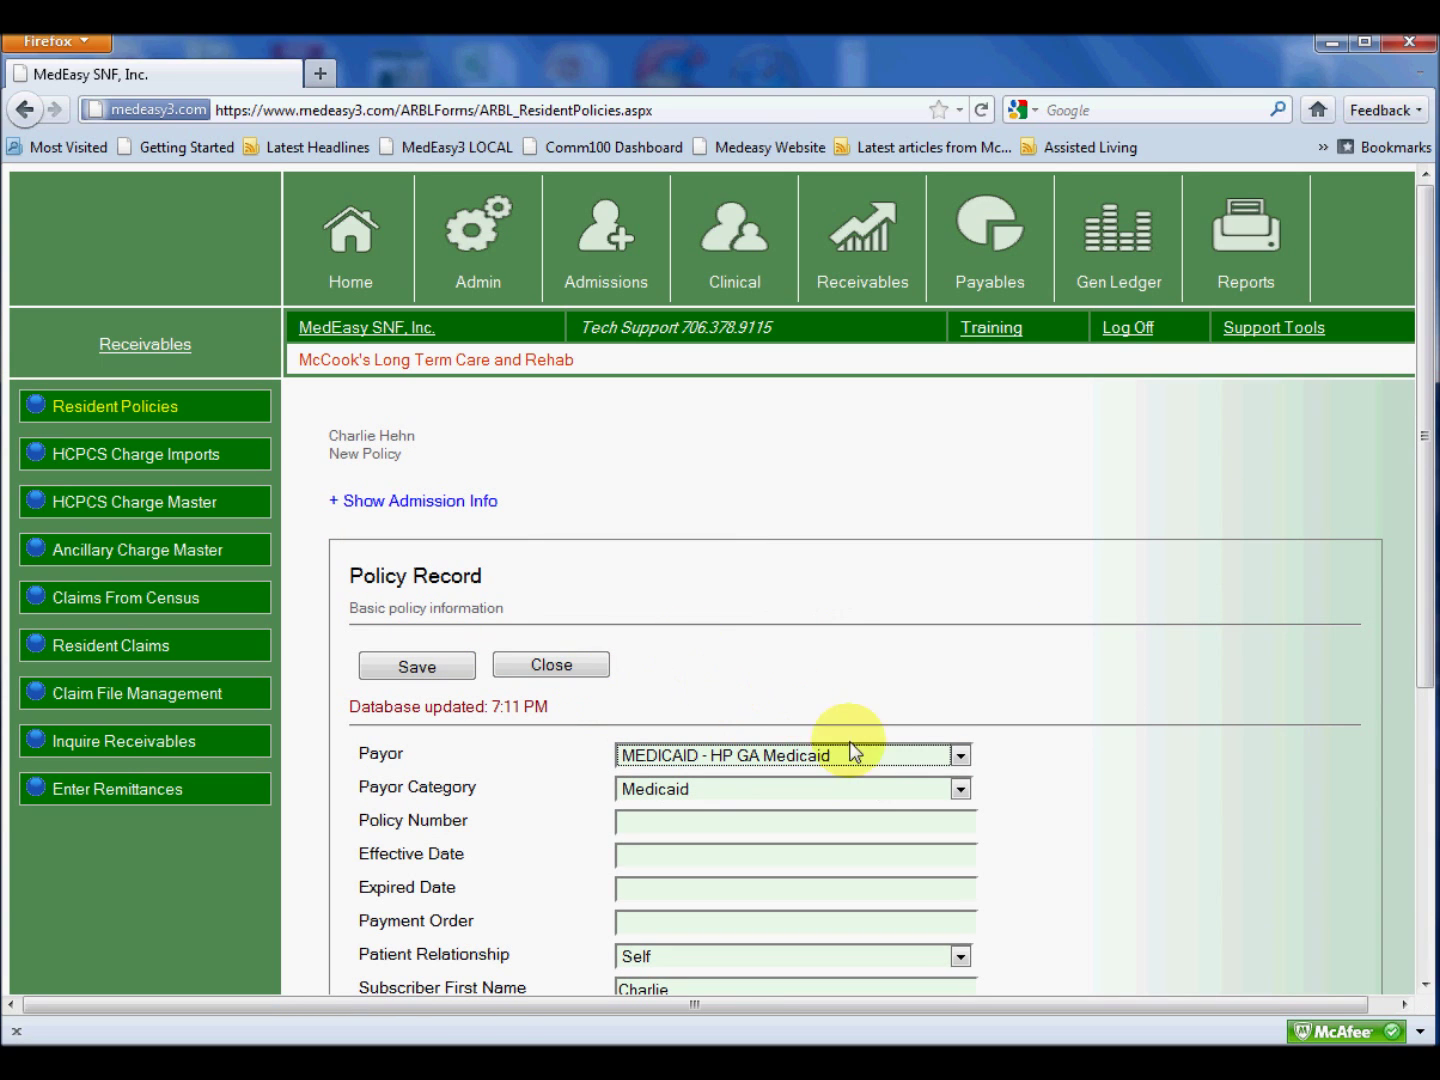
left_click(959, 756)
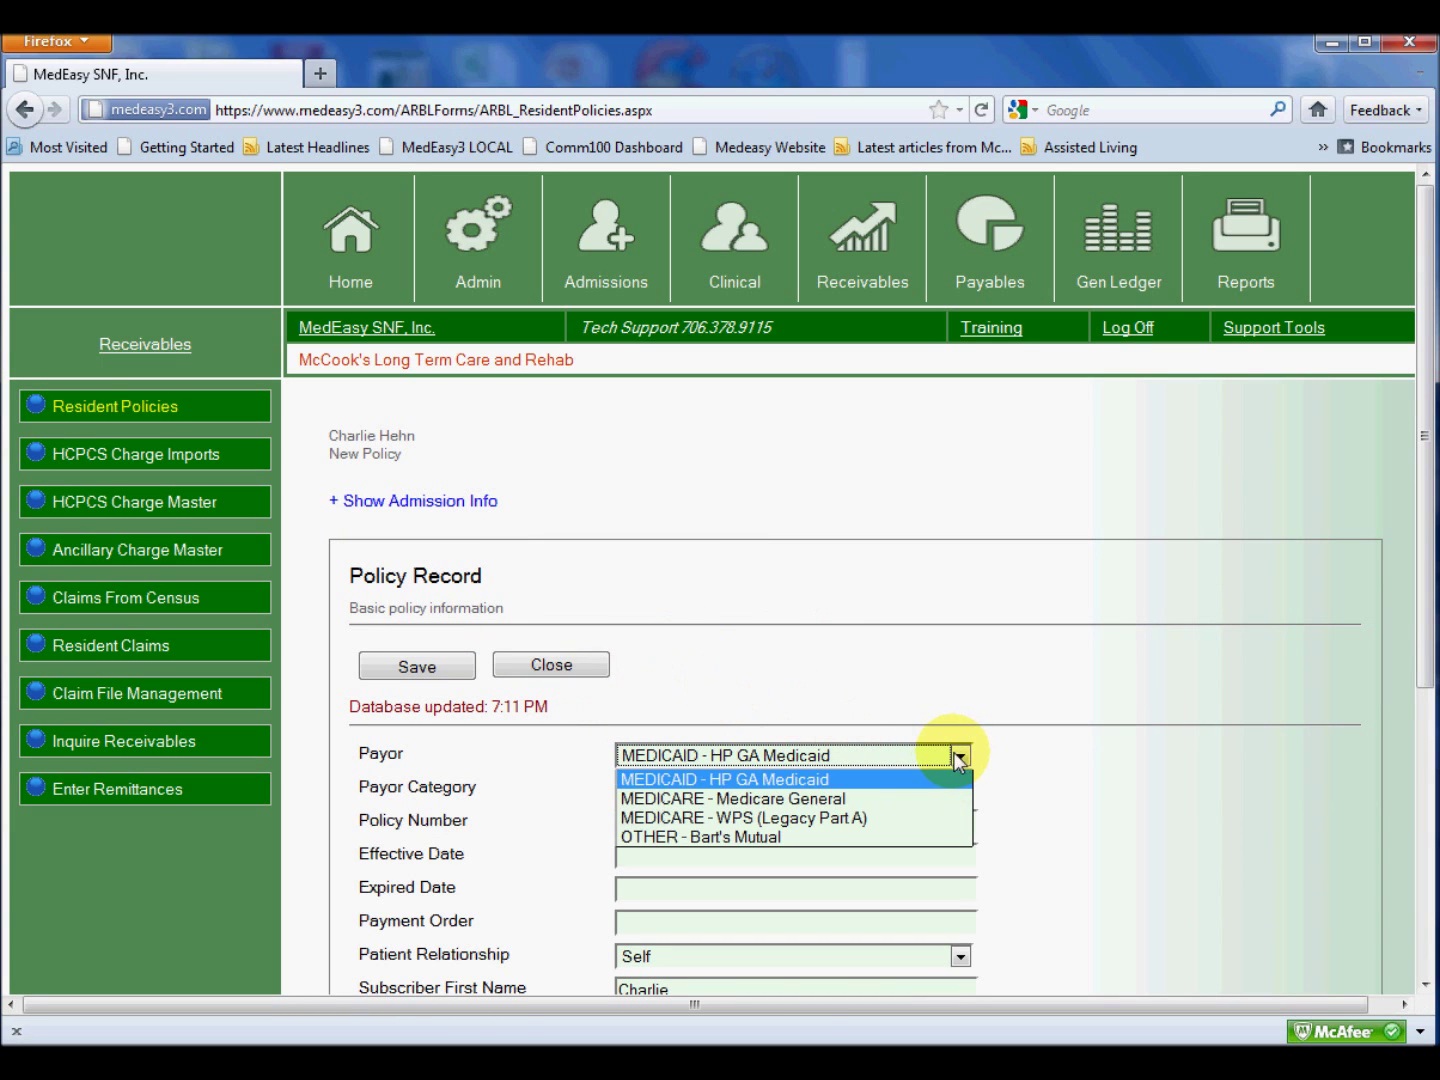
left_click(711, 836)
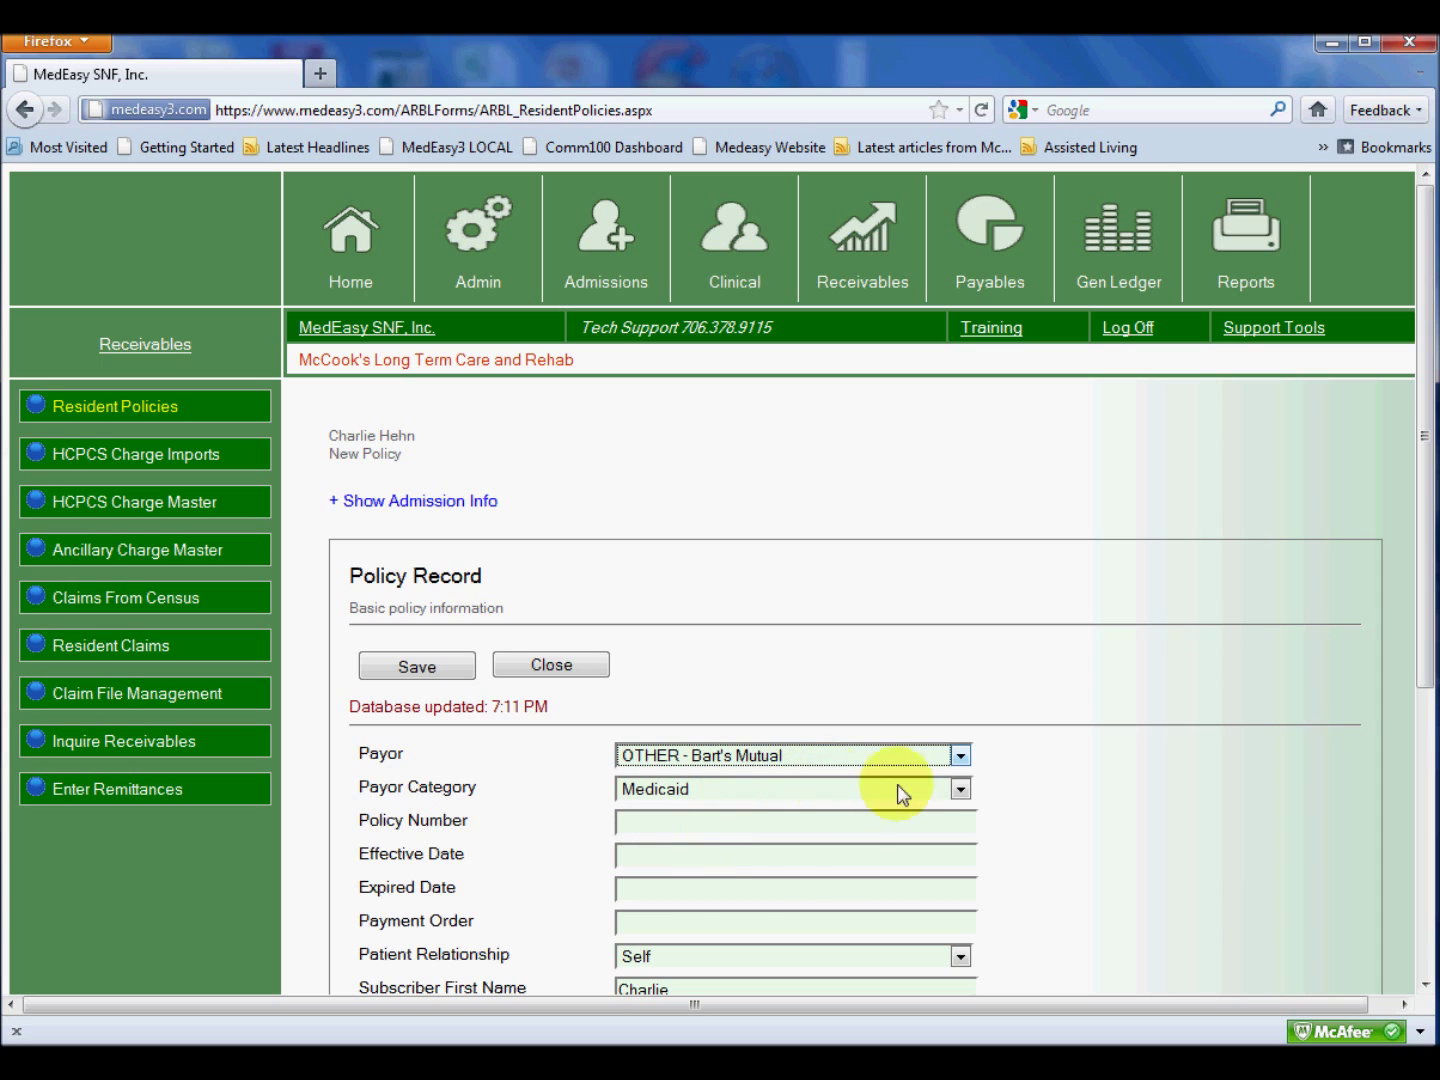
left_click(958, 788)
left_click(704, 852)
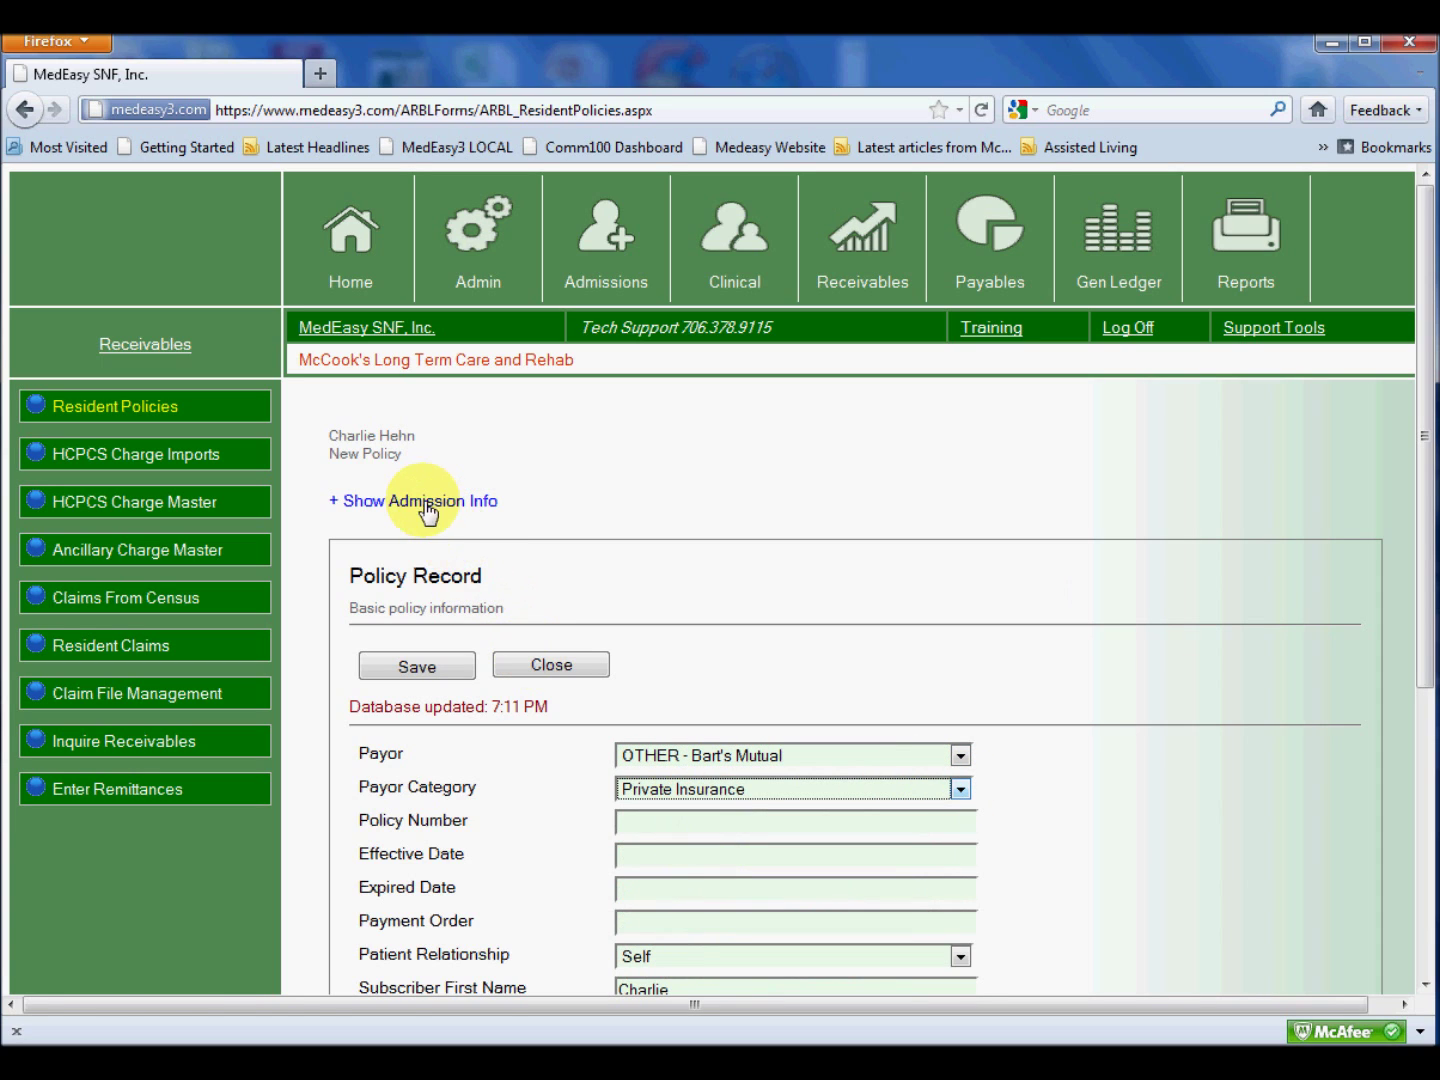
Step: Enter the private policy's number, effective date 1/1/2012 and payment order 1, and save the policy
left_click(707, 827)
type("fhghf46546546")
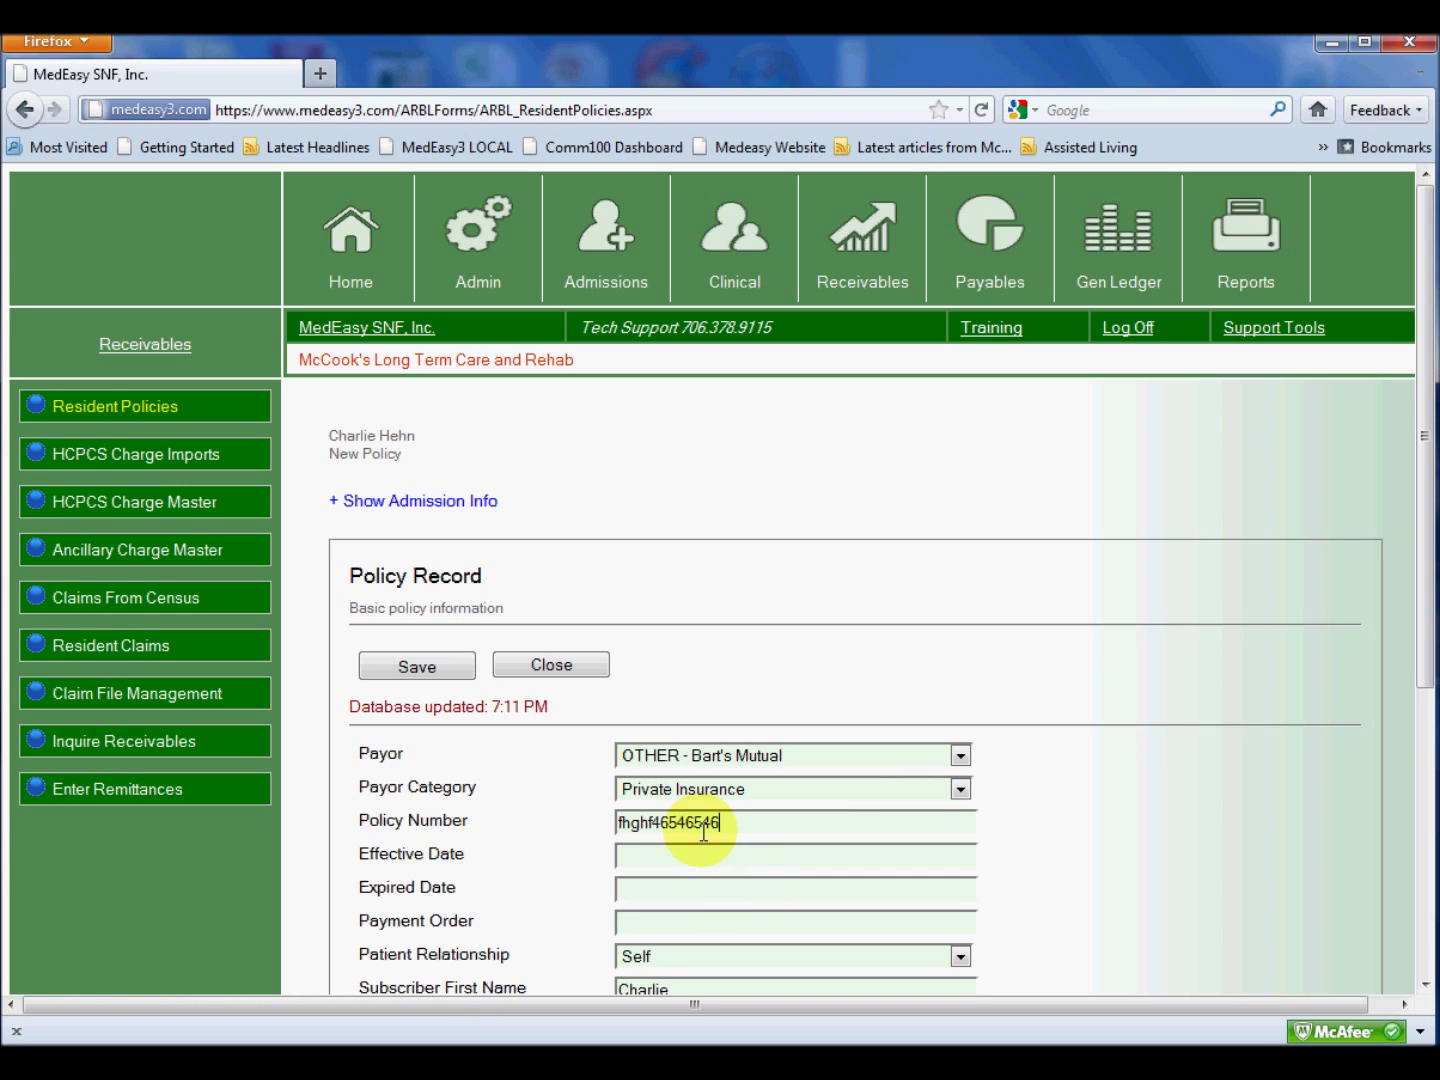
type("1/1/2012")
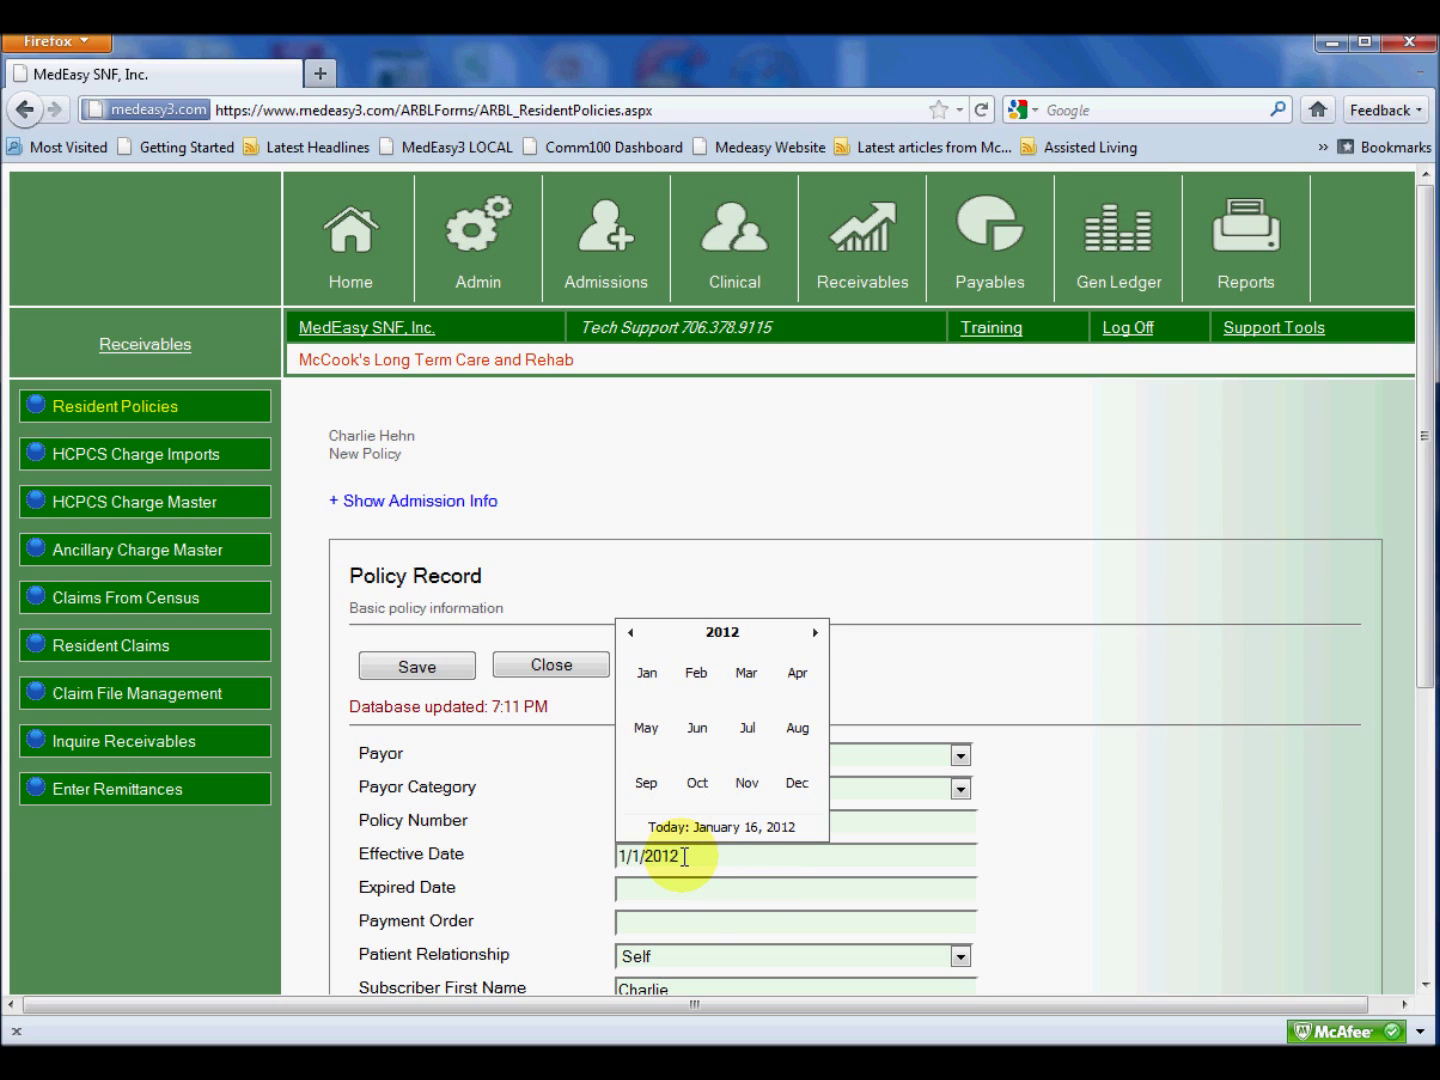
left_click(640, 928)
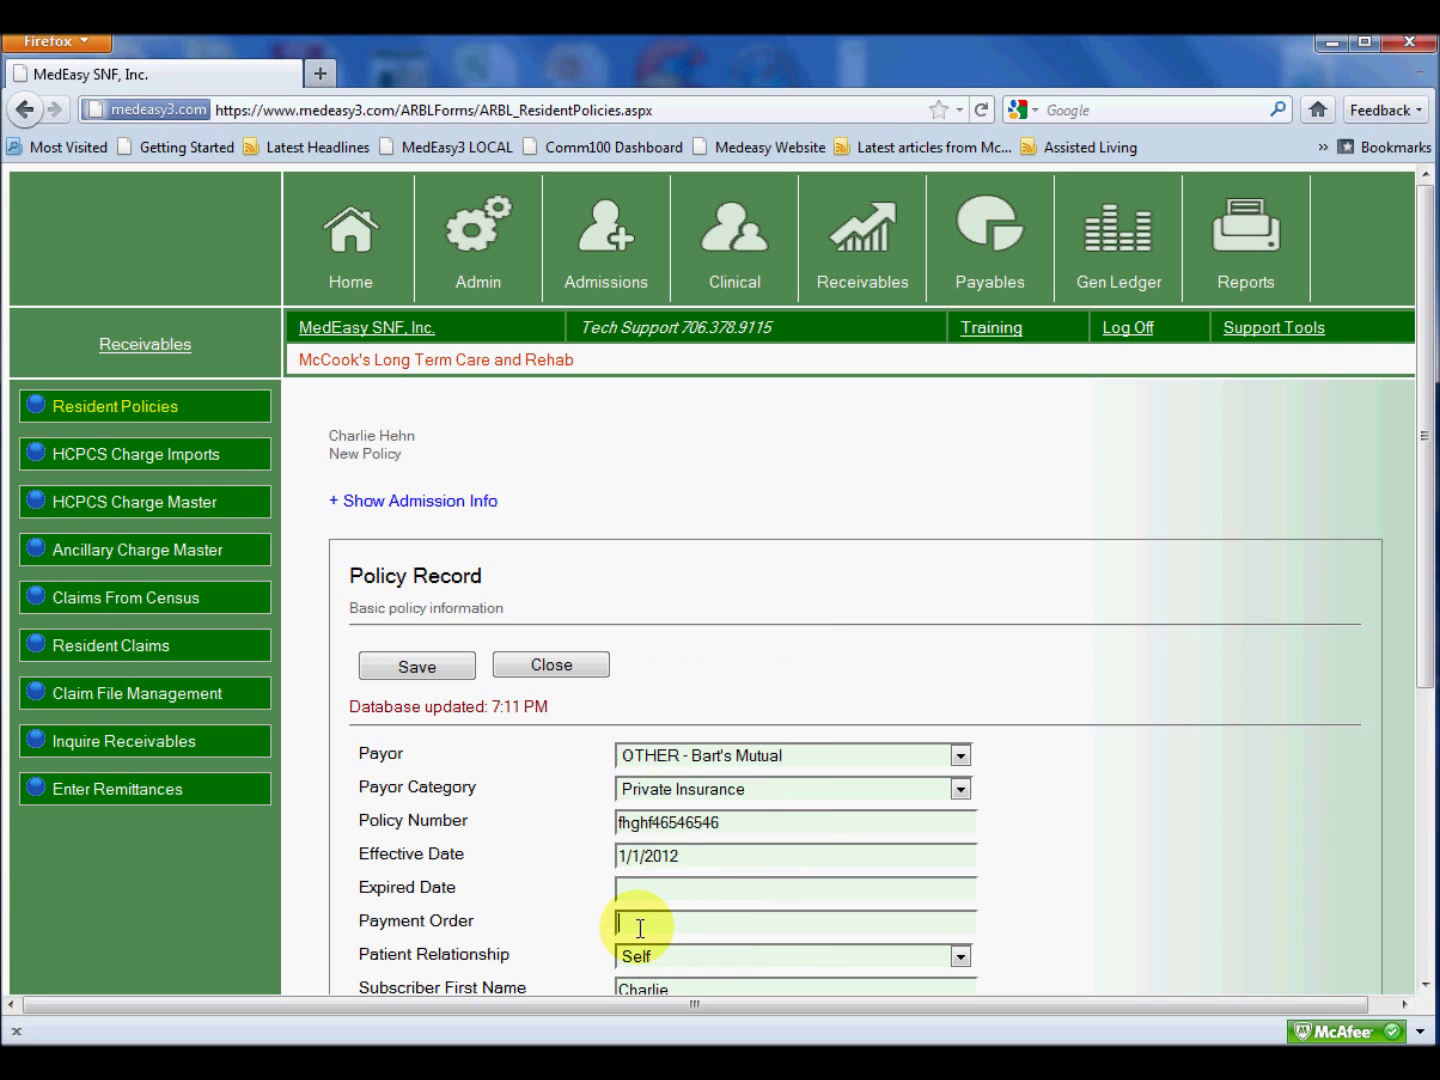
type("1")
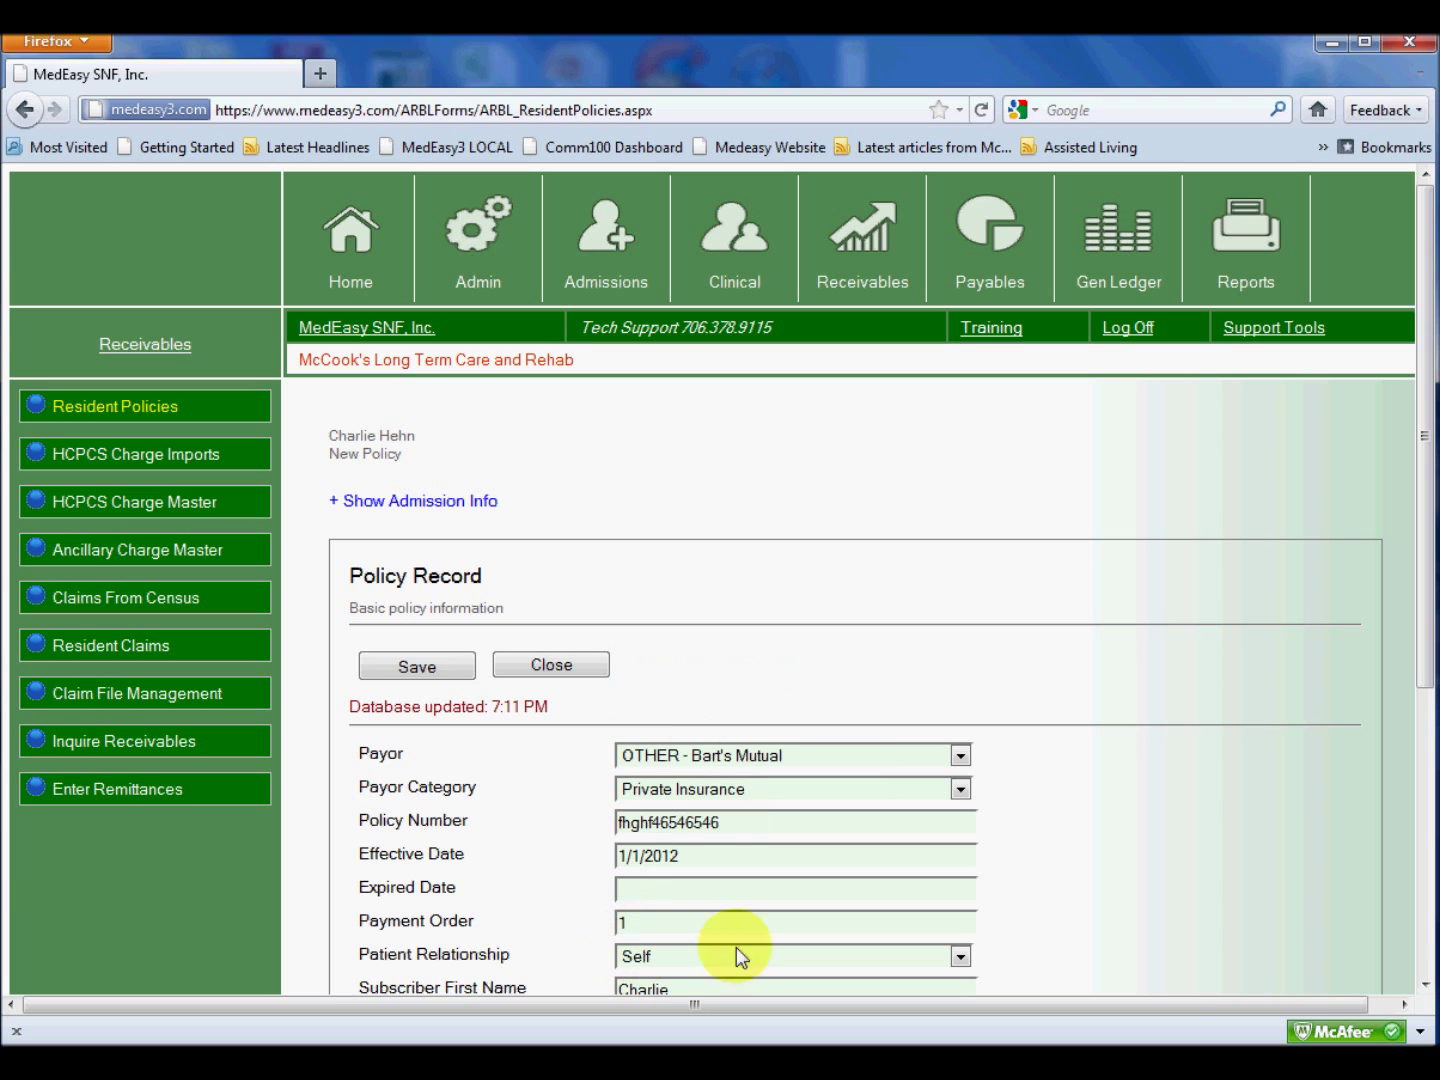
left_click_drag(1425, 578, 1425, 756)
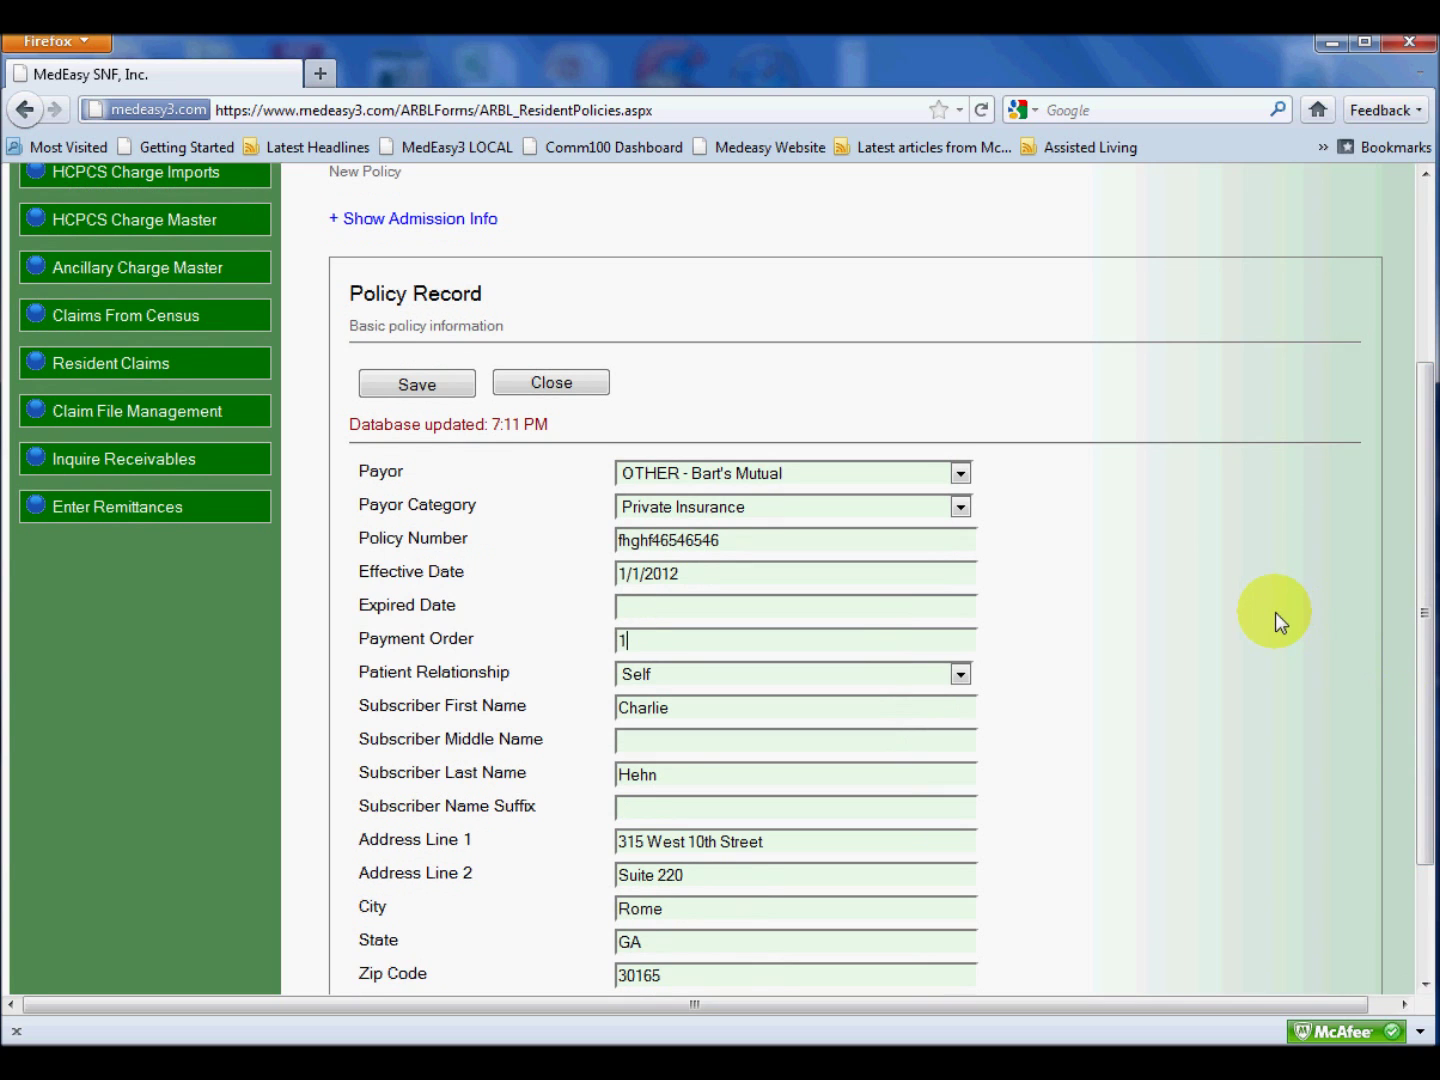
left_click_drag(1424, 588, 1430, 635)
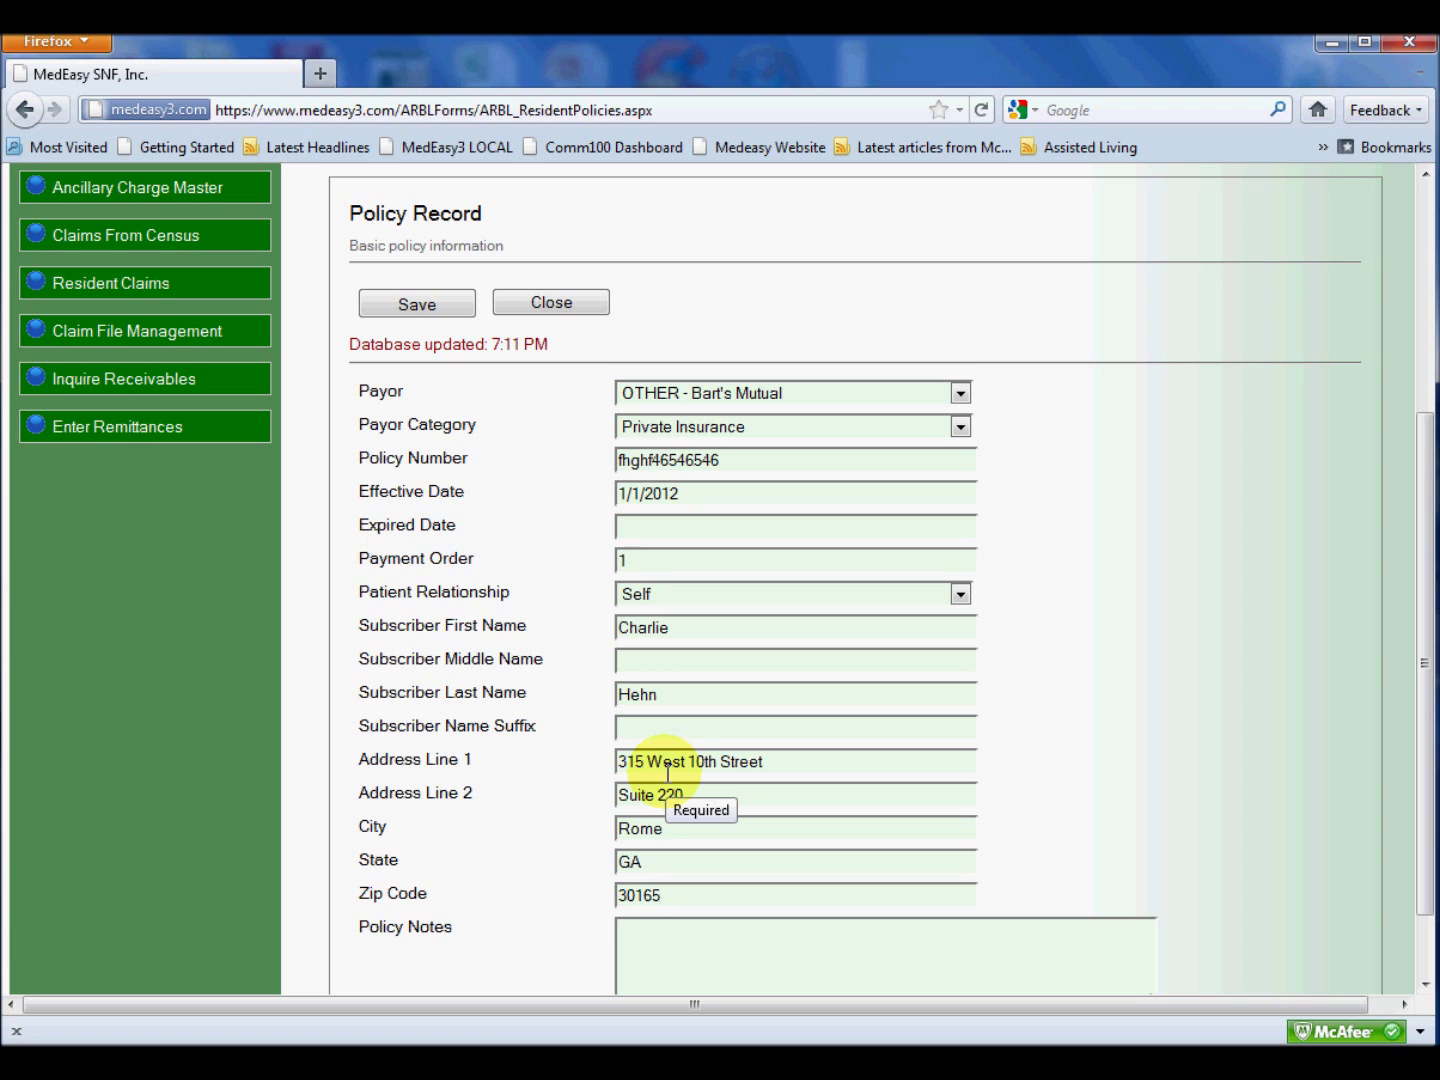
left_click(409, 304)
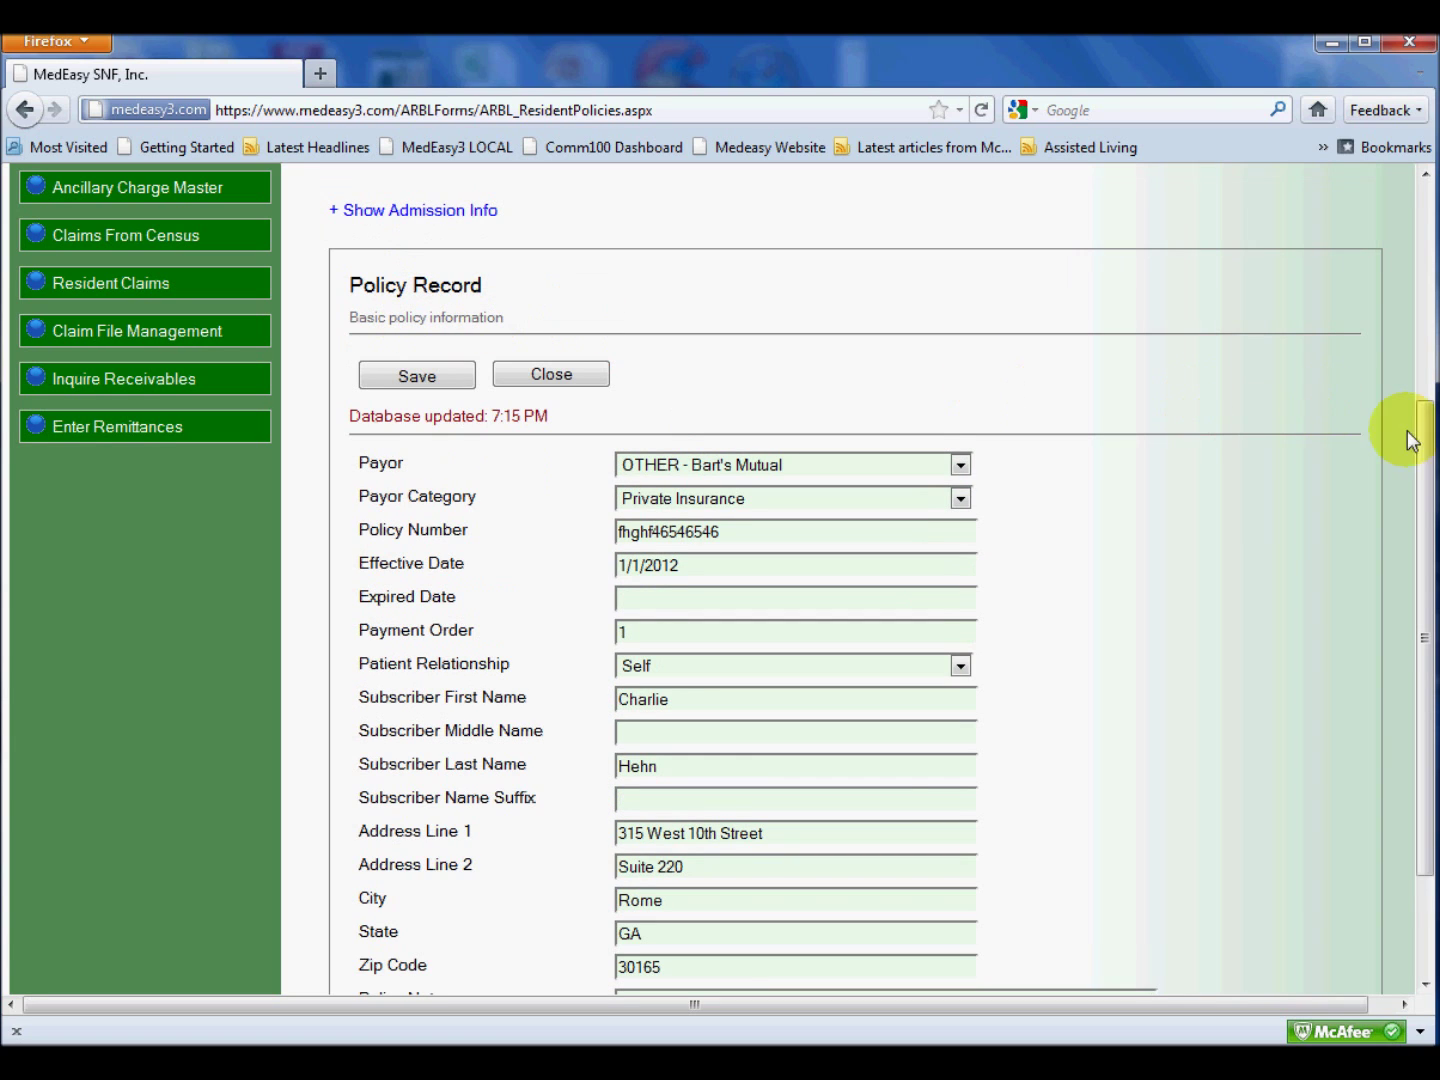
Step: Examine the Bart's Mutual policy's private insurance record, including the choices for skilled nursing coverage, outpatient coverage and facility in network
left_click_drag(1430, 460, 1418, 290)
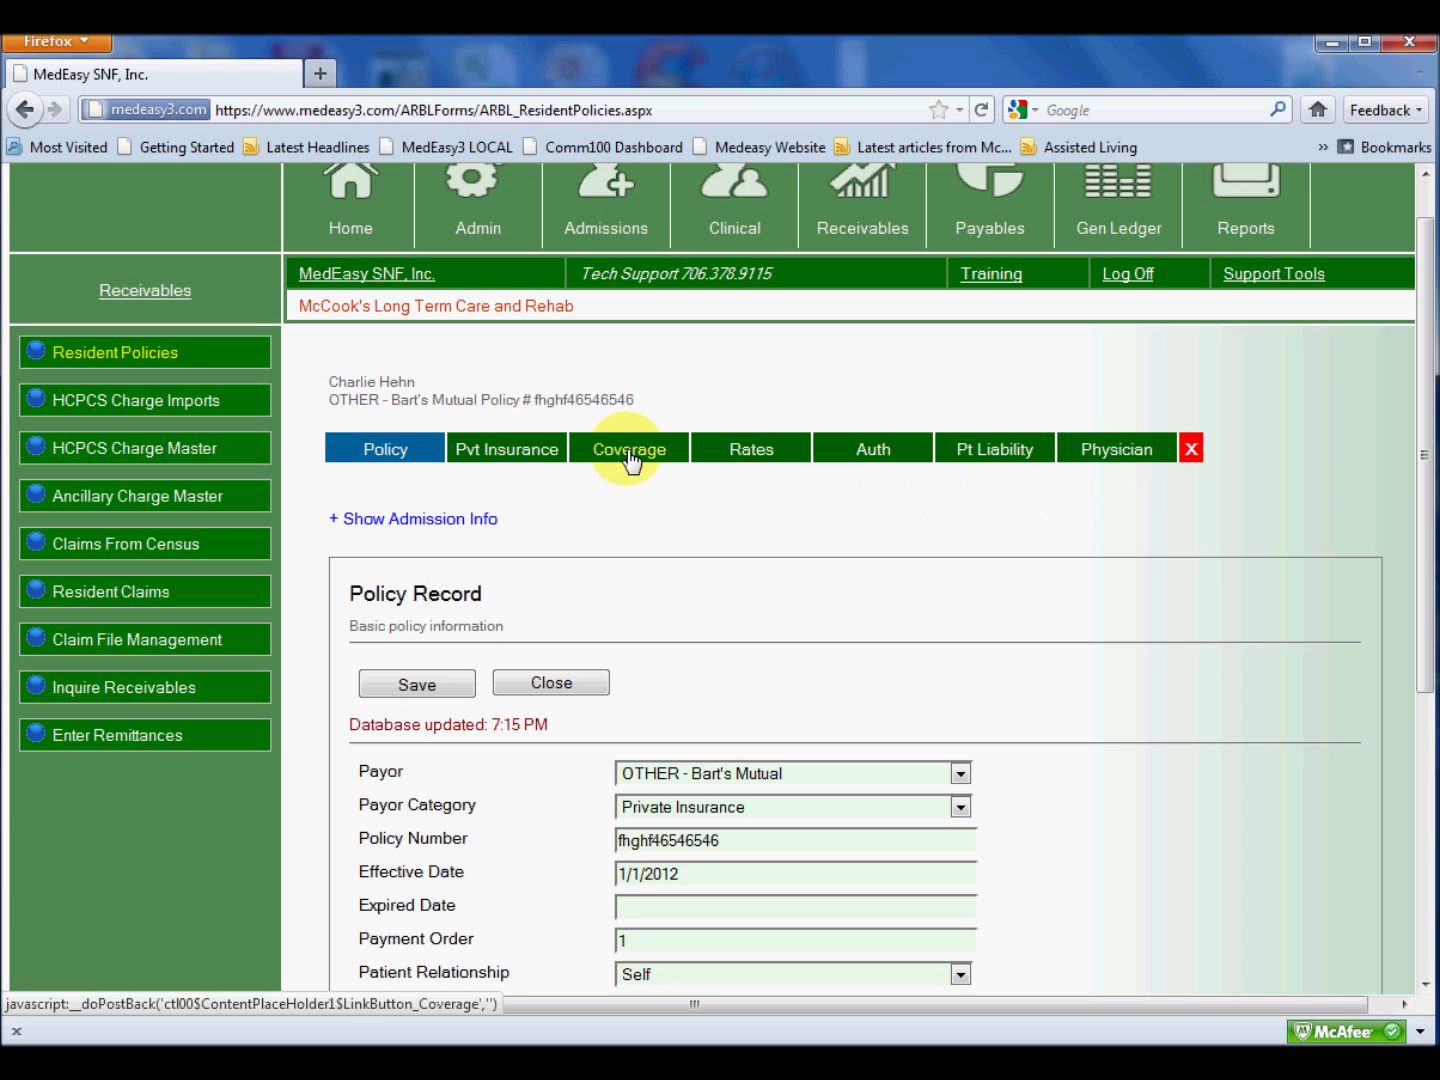
left_click(497, 460)
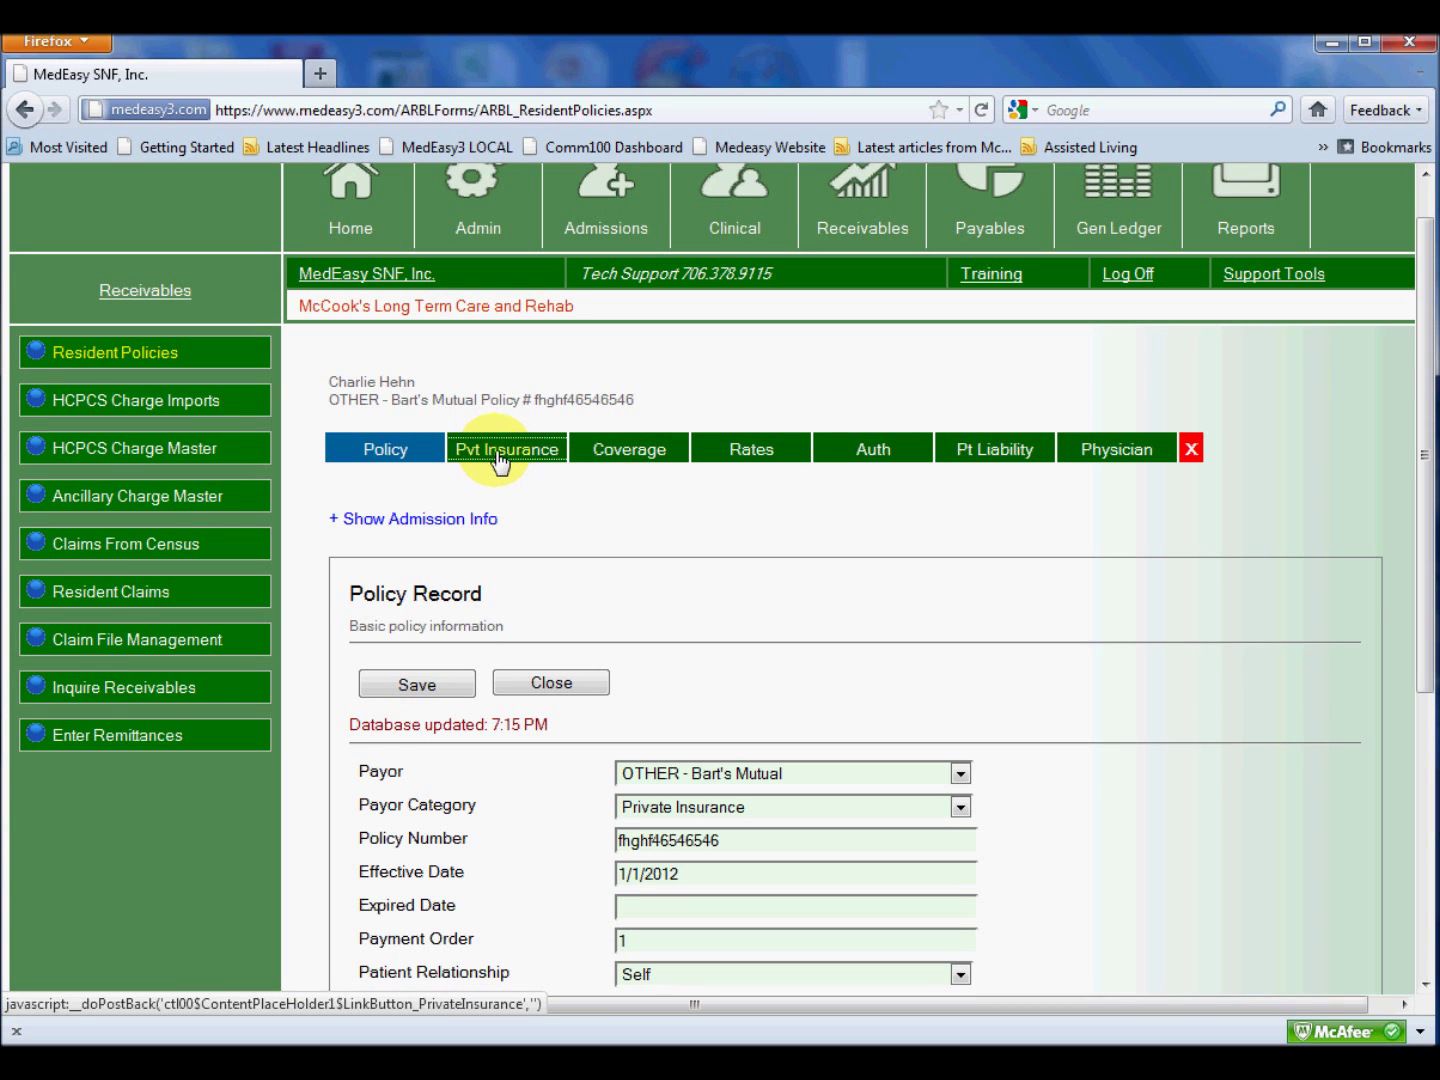
left_click_drag(1418, 472, 1417, 690)
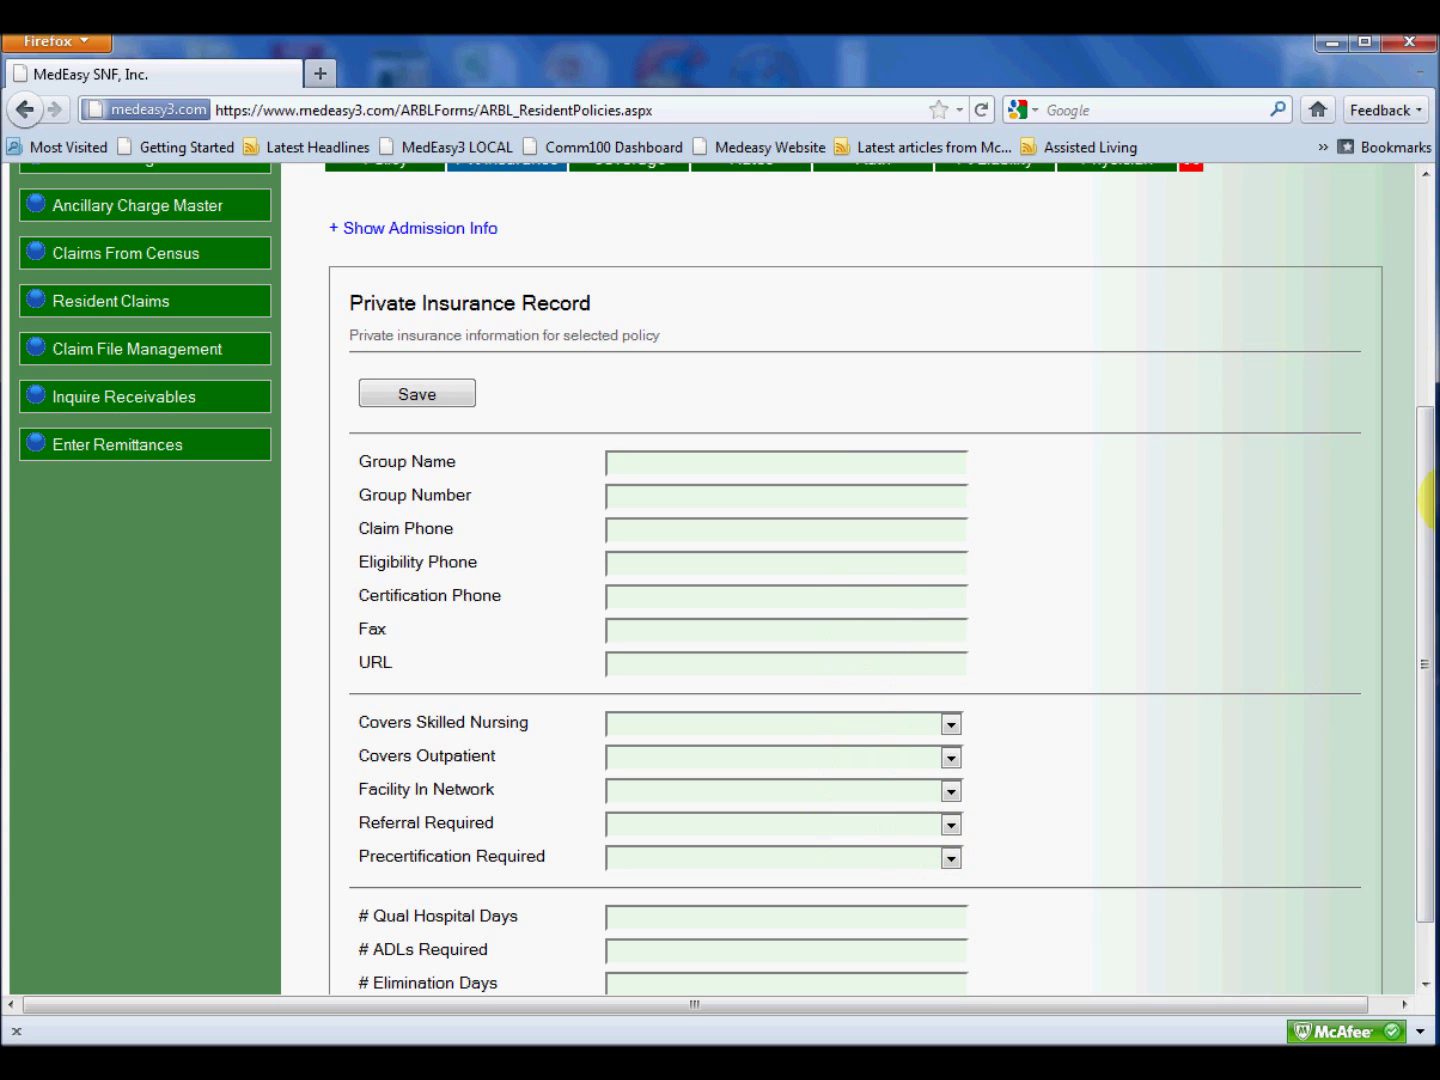
left_click_drag(1420, 490, 1425, 589)
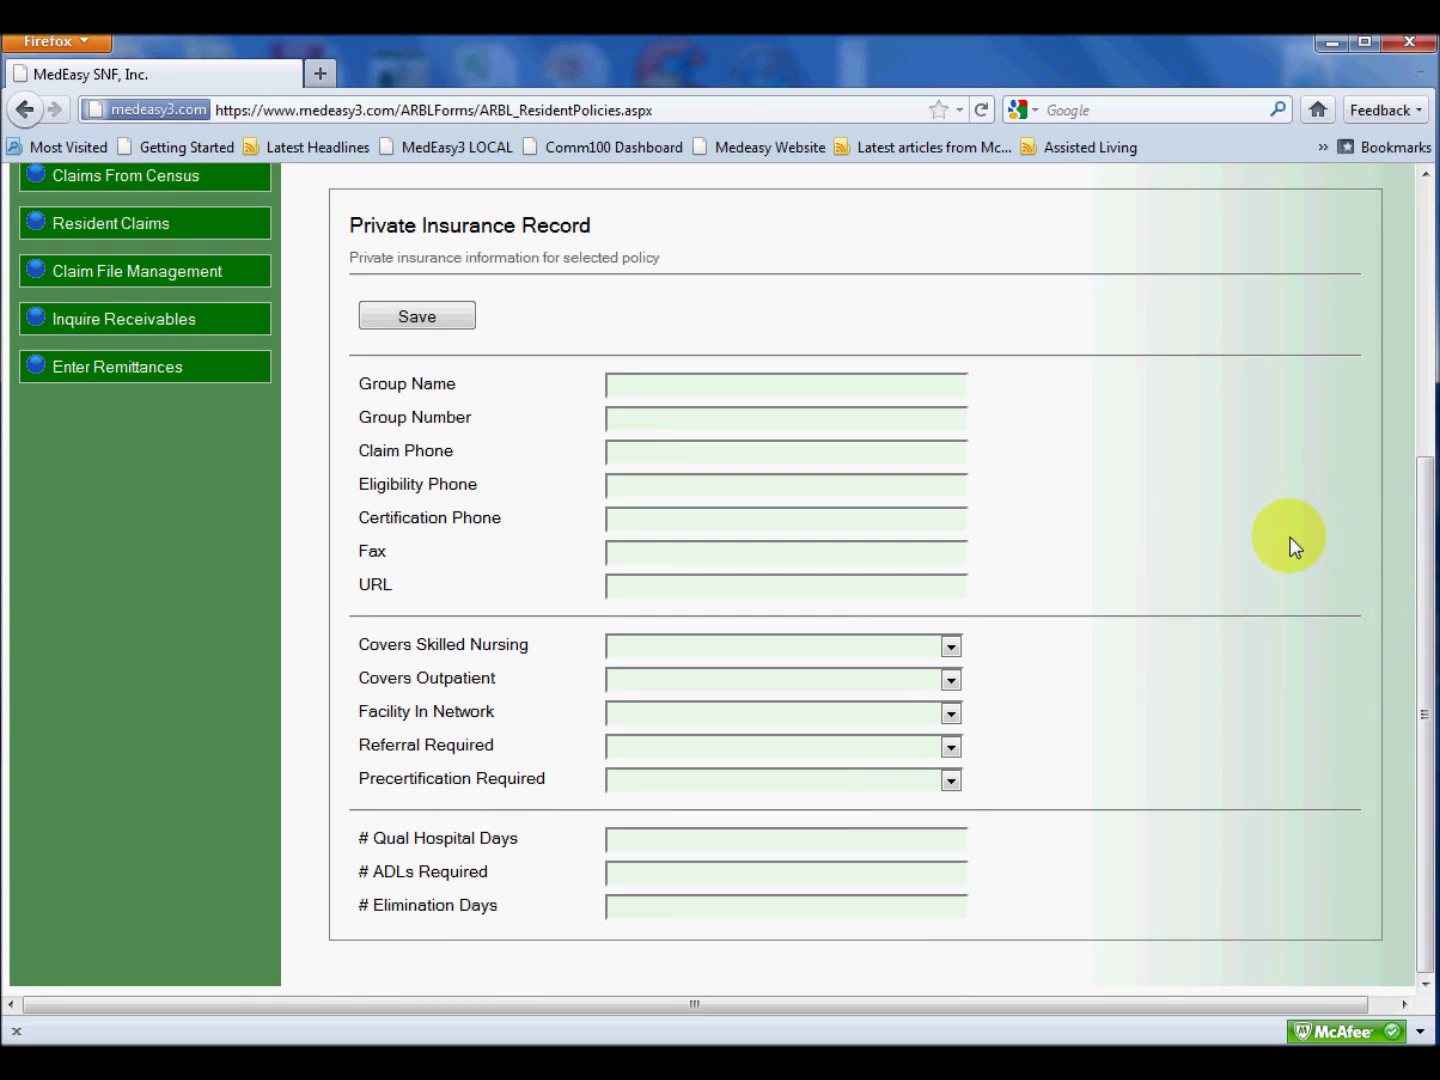
left_click(950, 647)
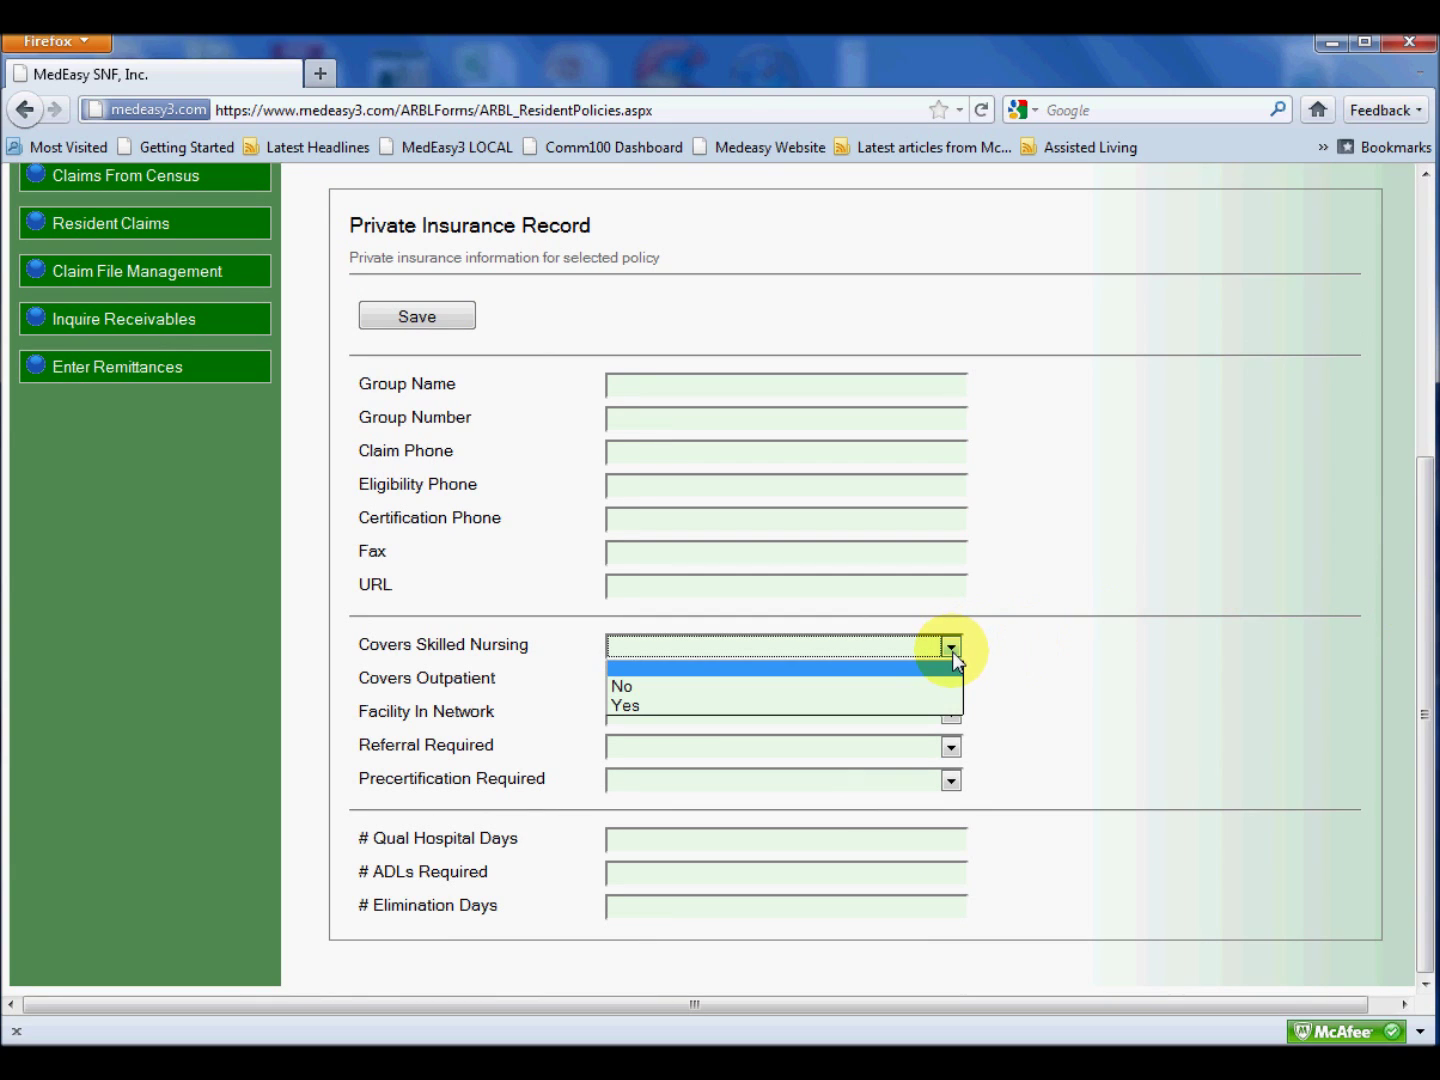
left_click(952, 649)
left_click(952, 681)
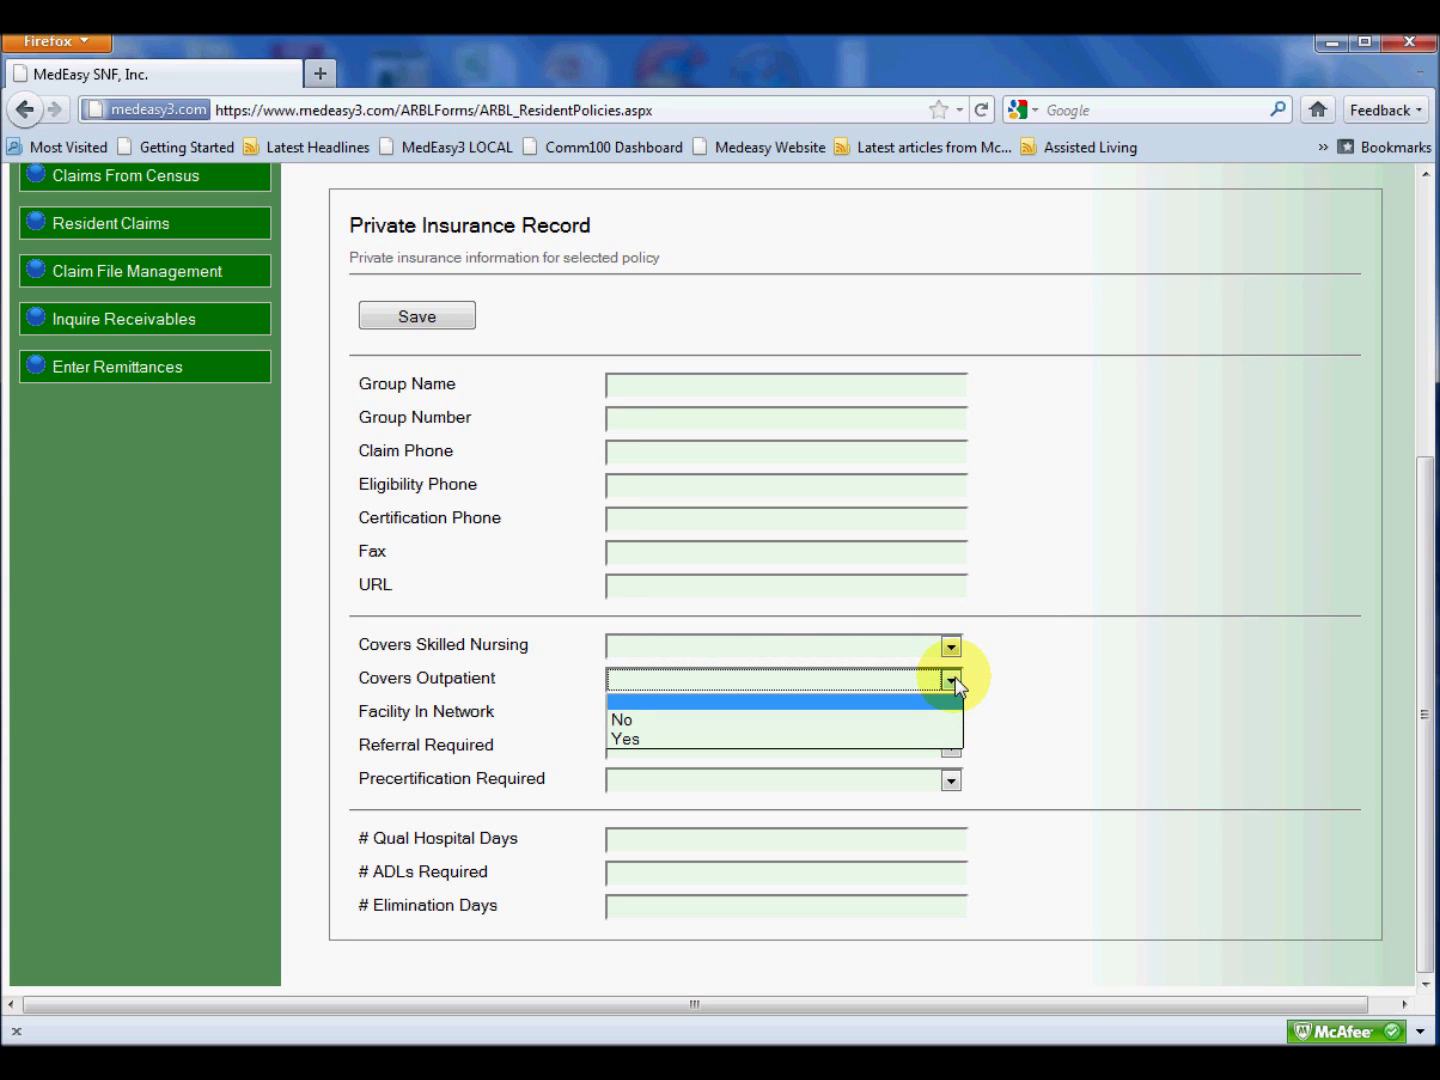
left_click(952, 681)
left_click(949, 714)
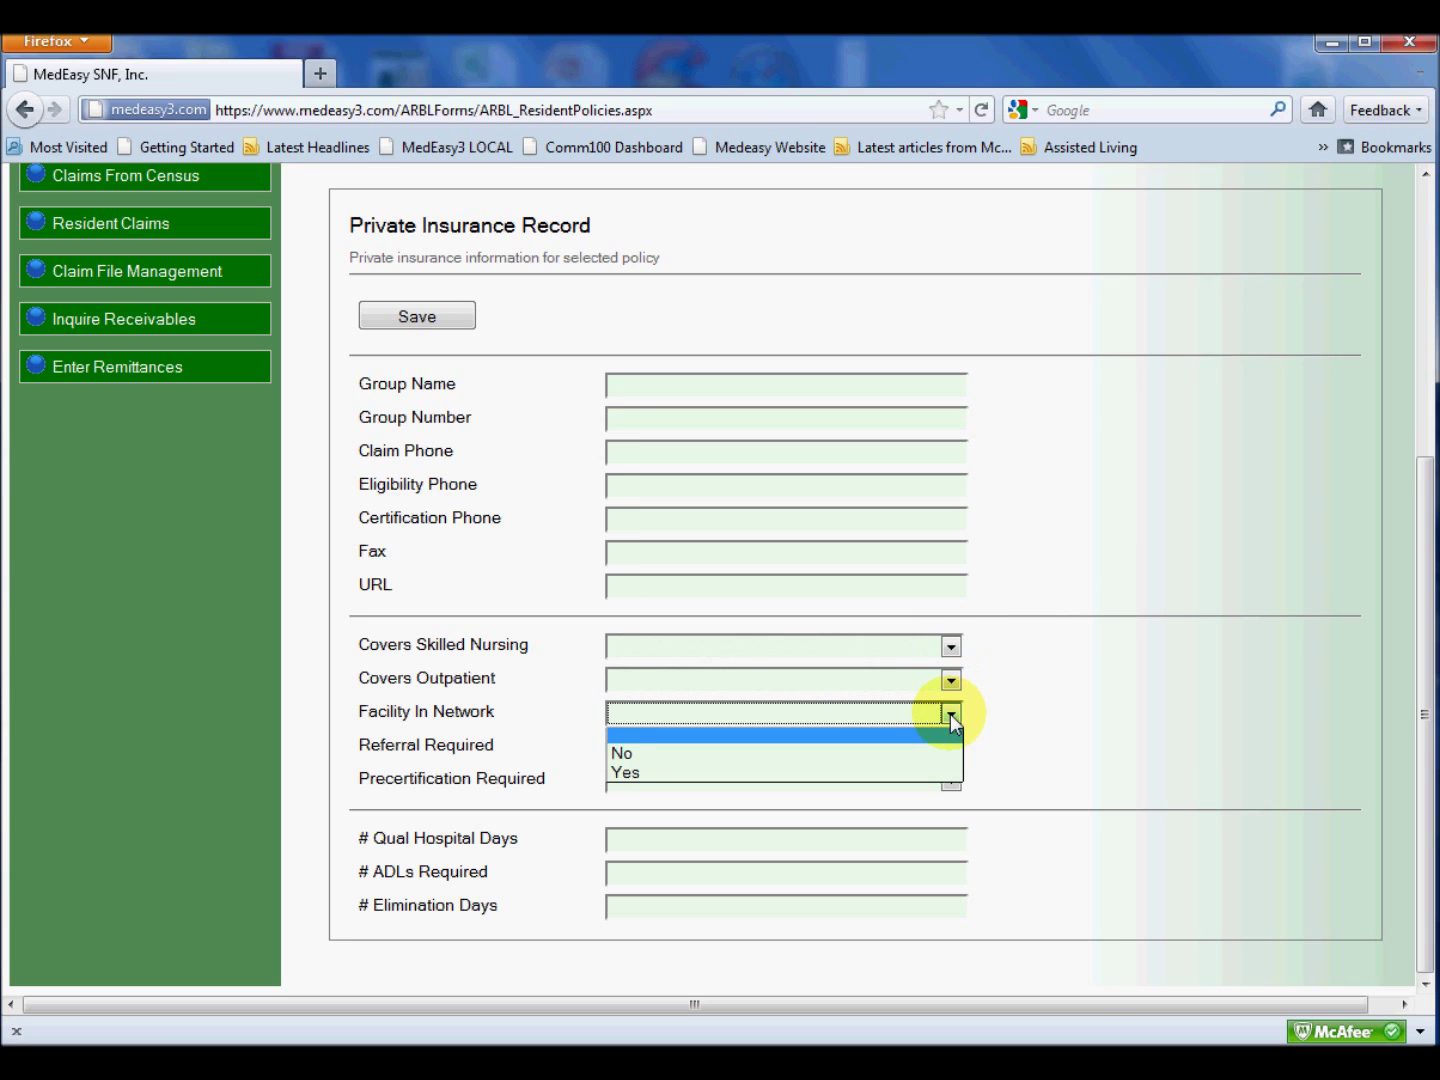
left_click(950, 715)
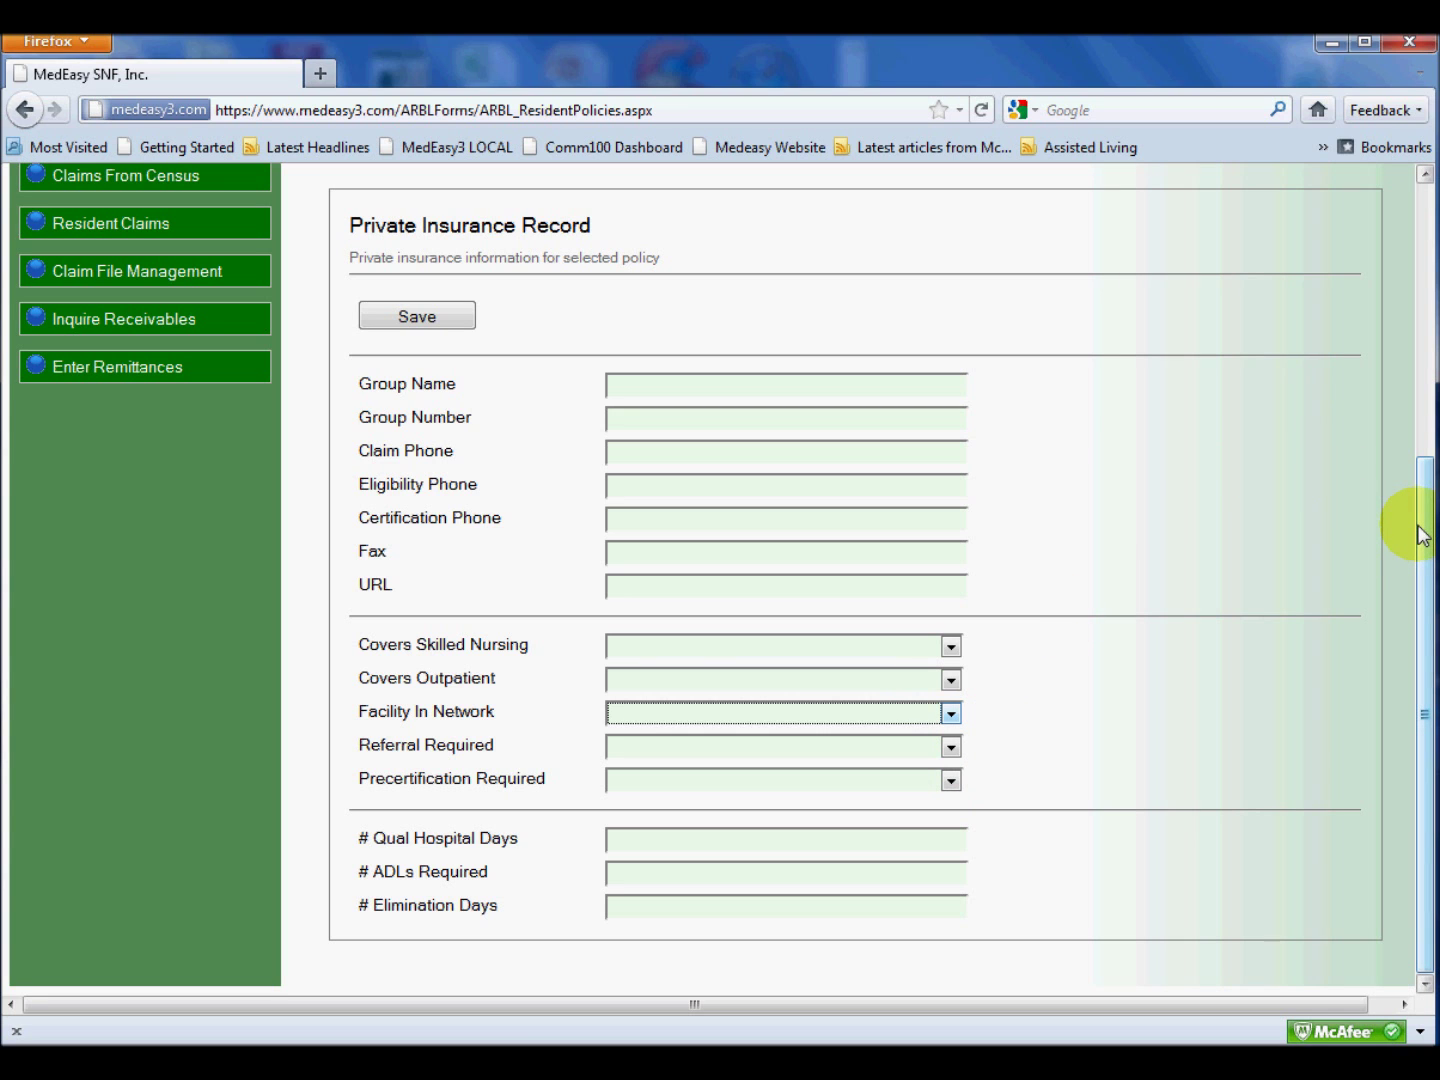
Step: Add a coverage record with verification date 1/16/2012 to the Bart's Mutual policy and save it
left_click_drag(1433, 541, 1432, 293)
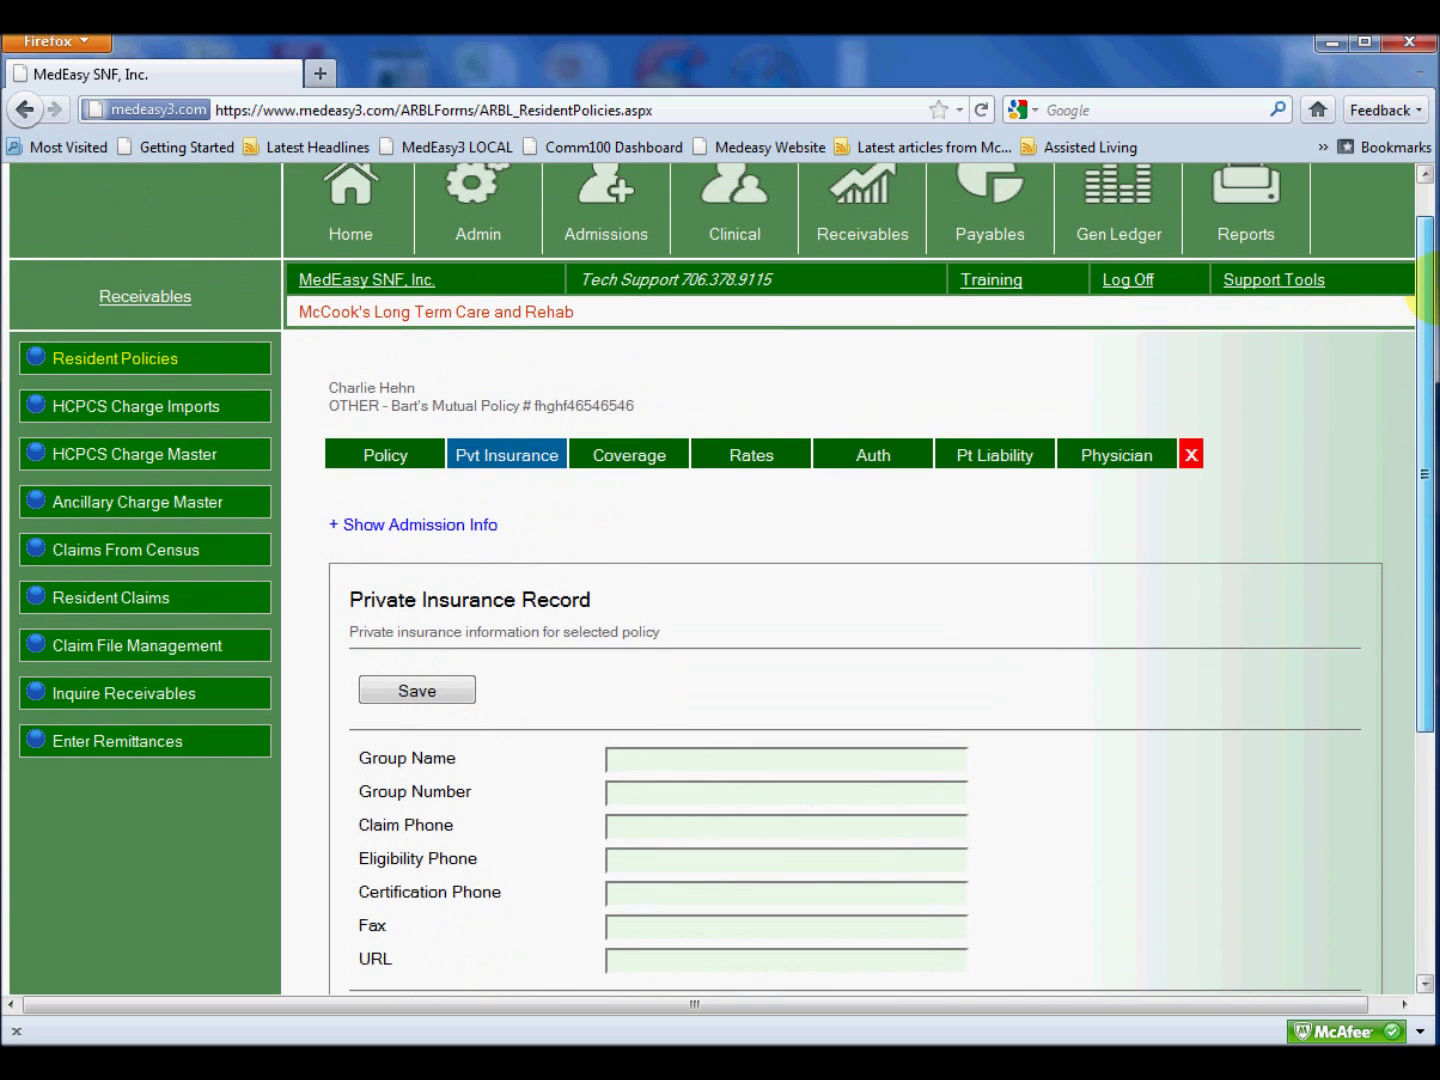
left_click(635, 460)
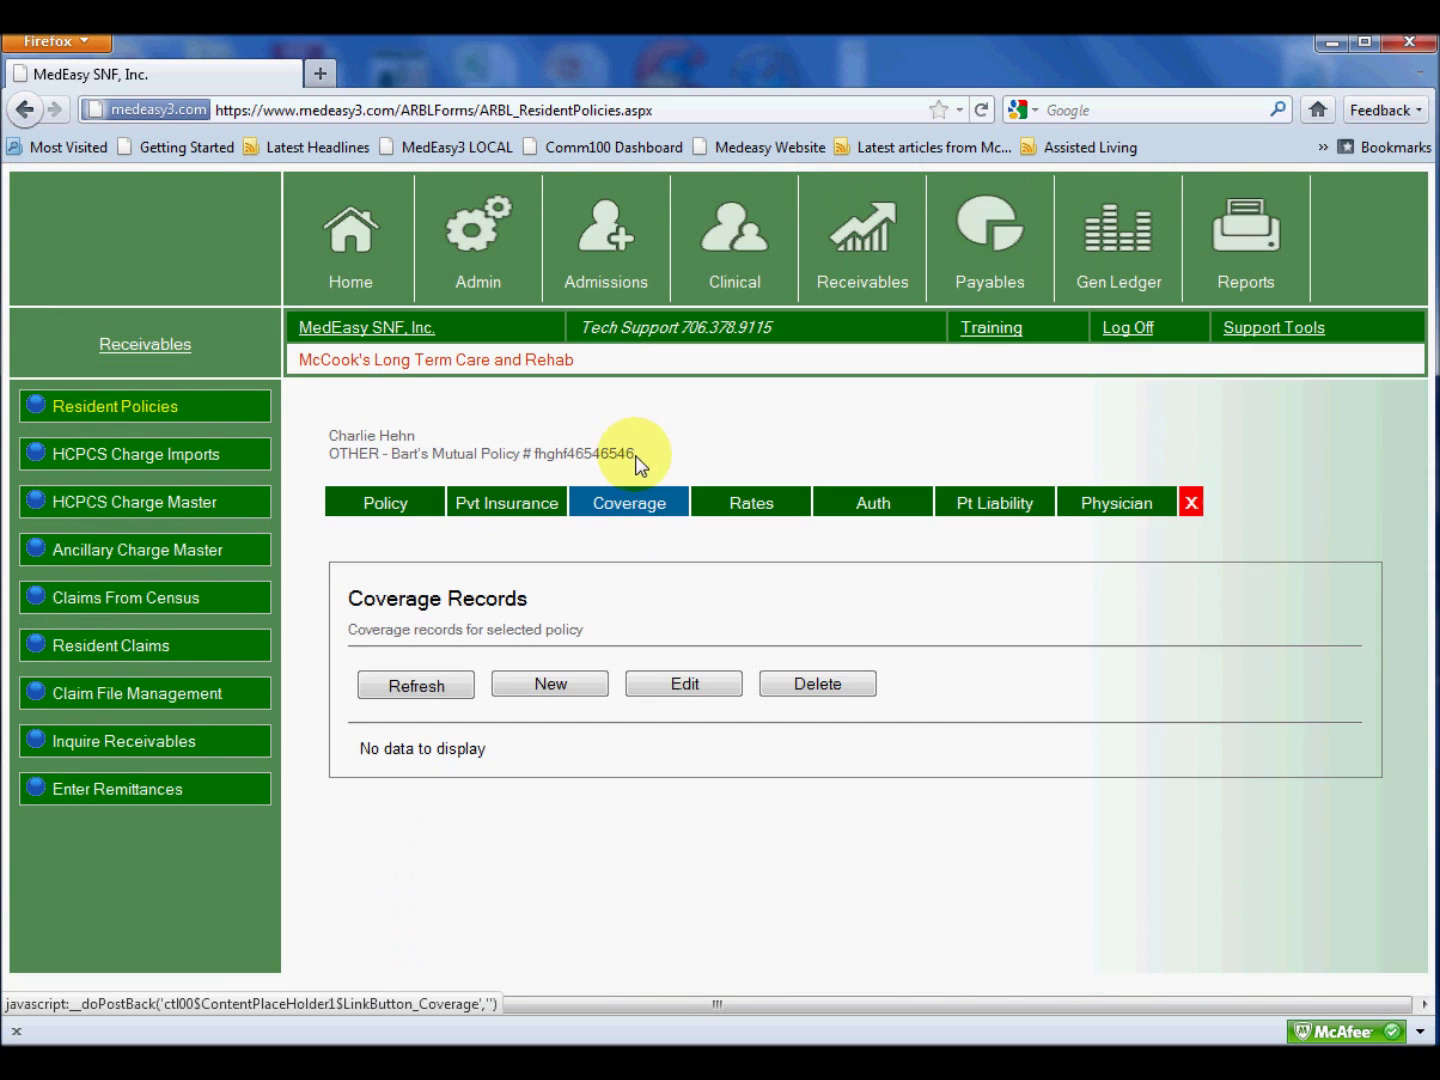
left_click(545, 684)
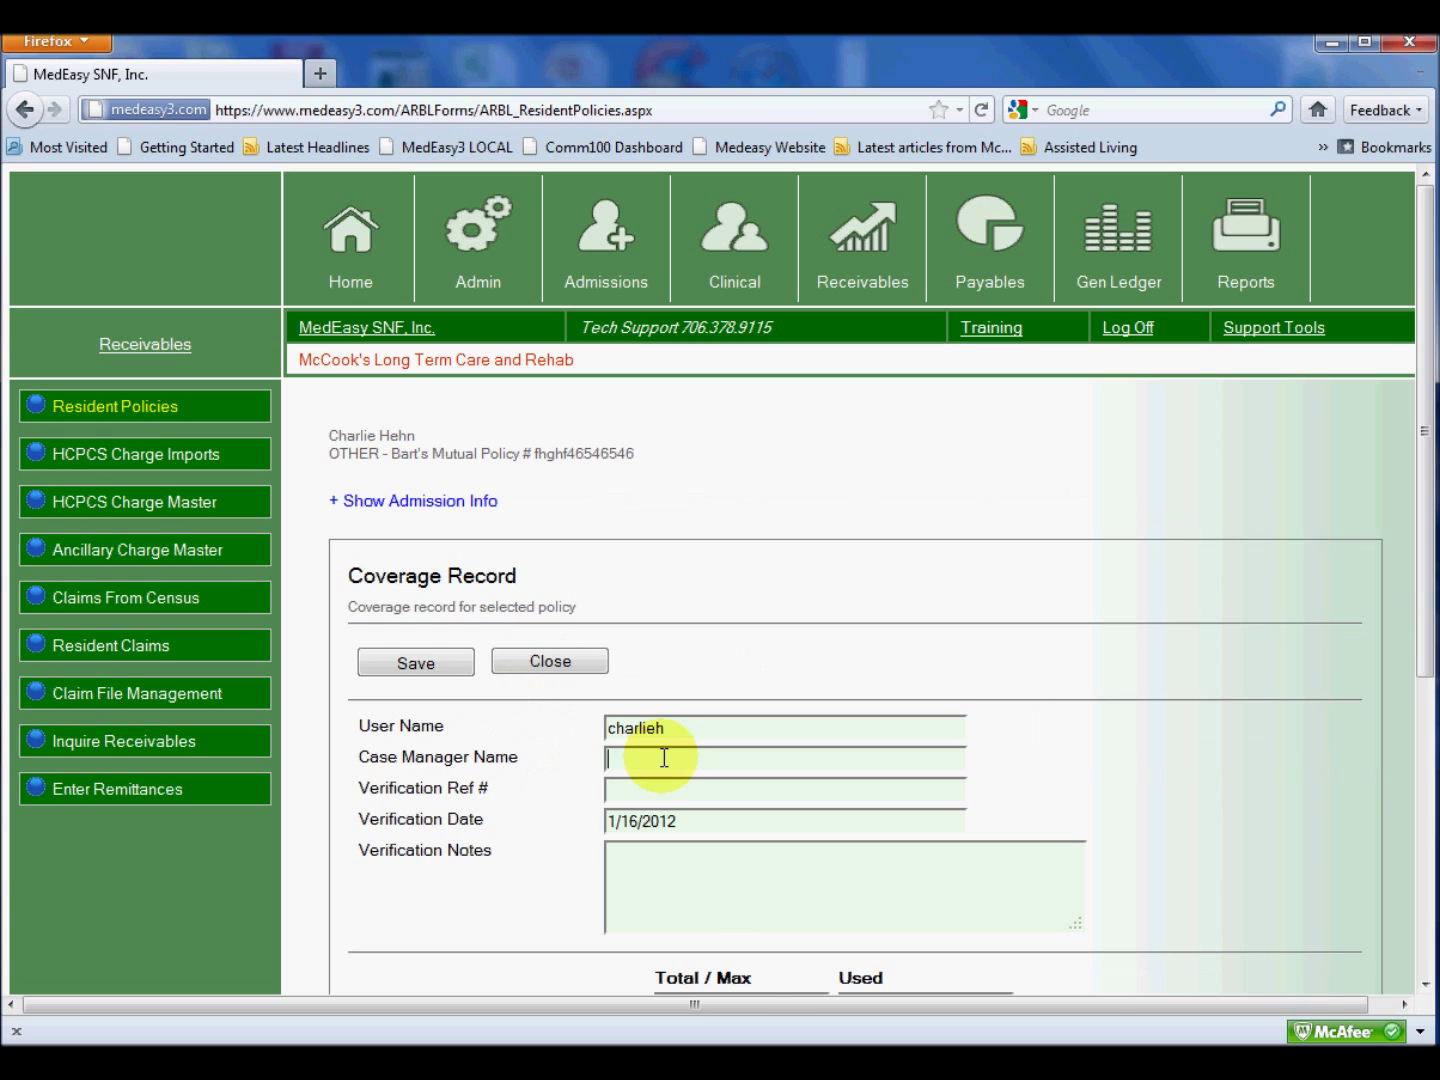
left_click(434, 669)
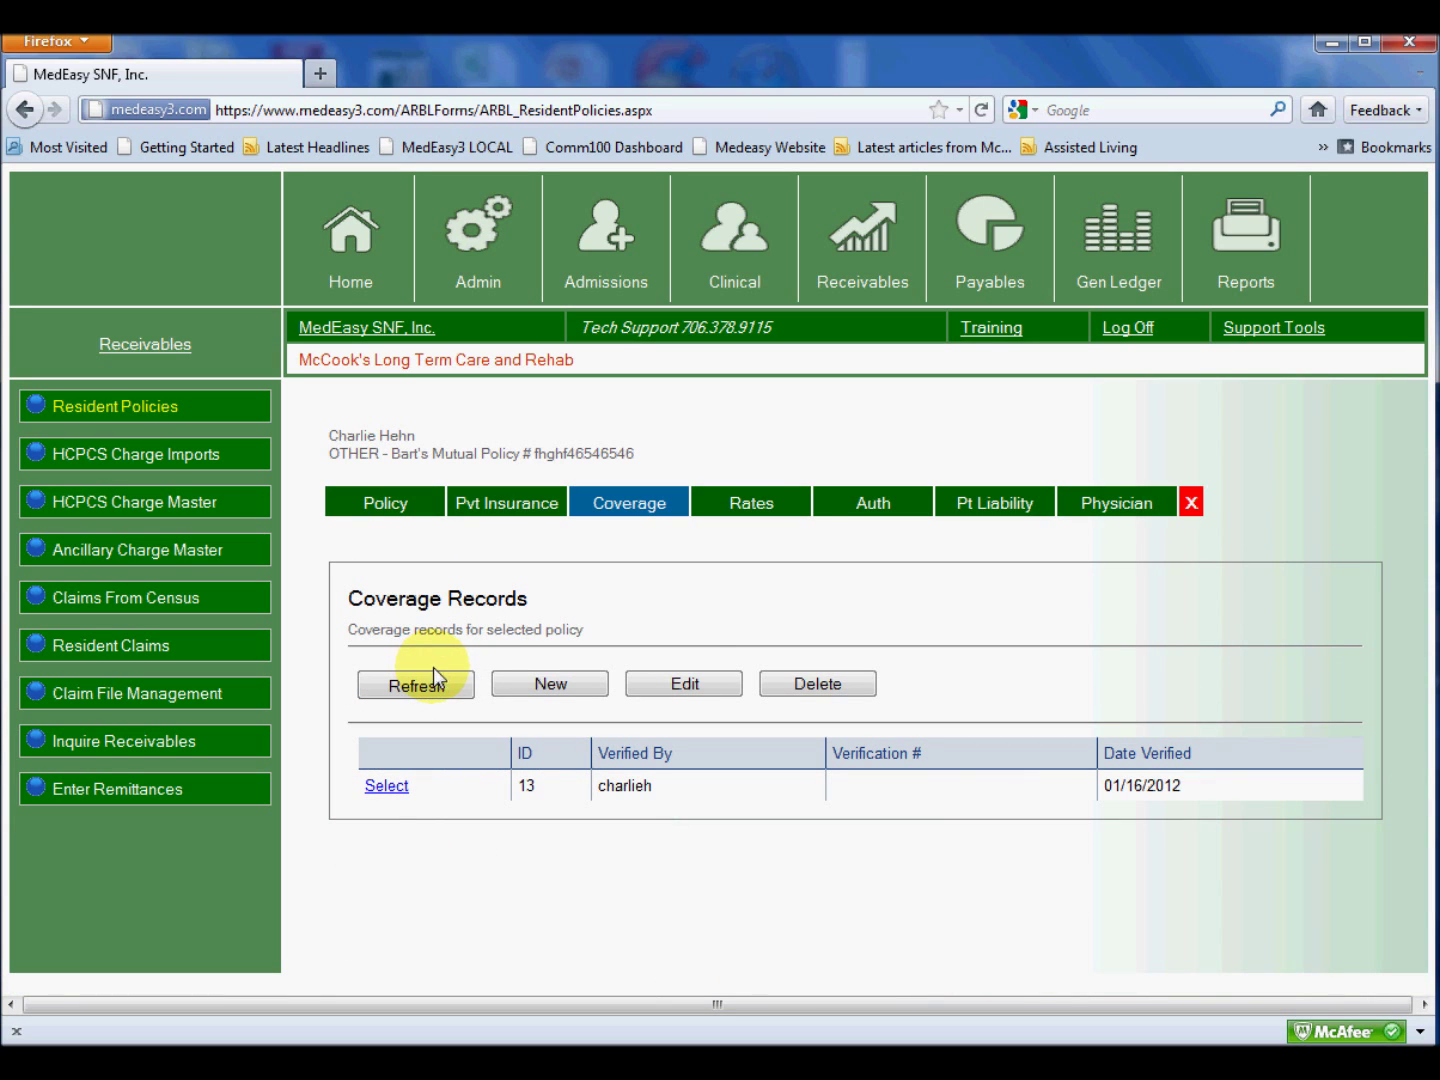
Step: Review the Bart's Mutual policy's rates, authorization and patient liability records and close the policy
left_click(761, 515)
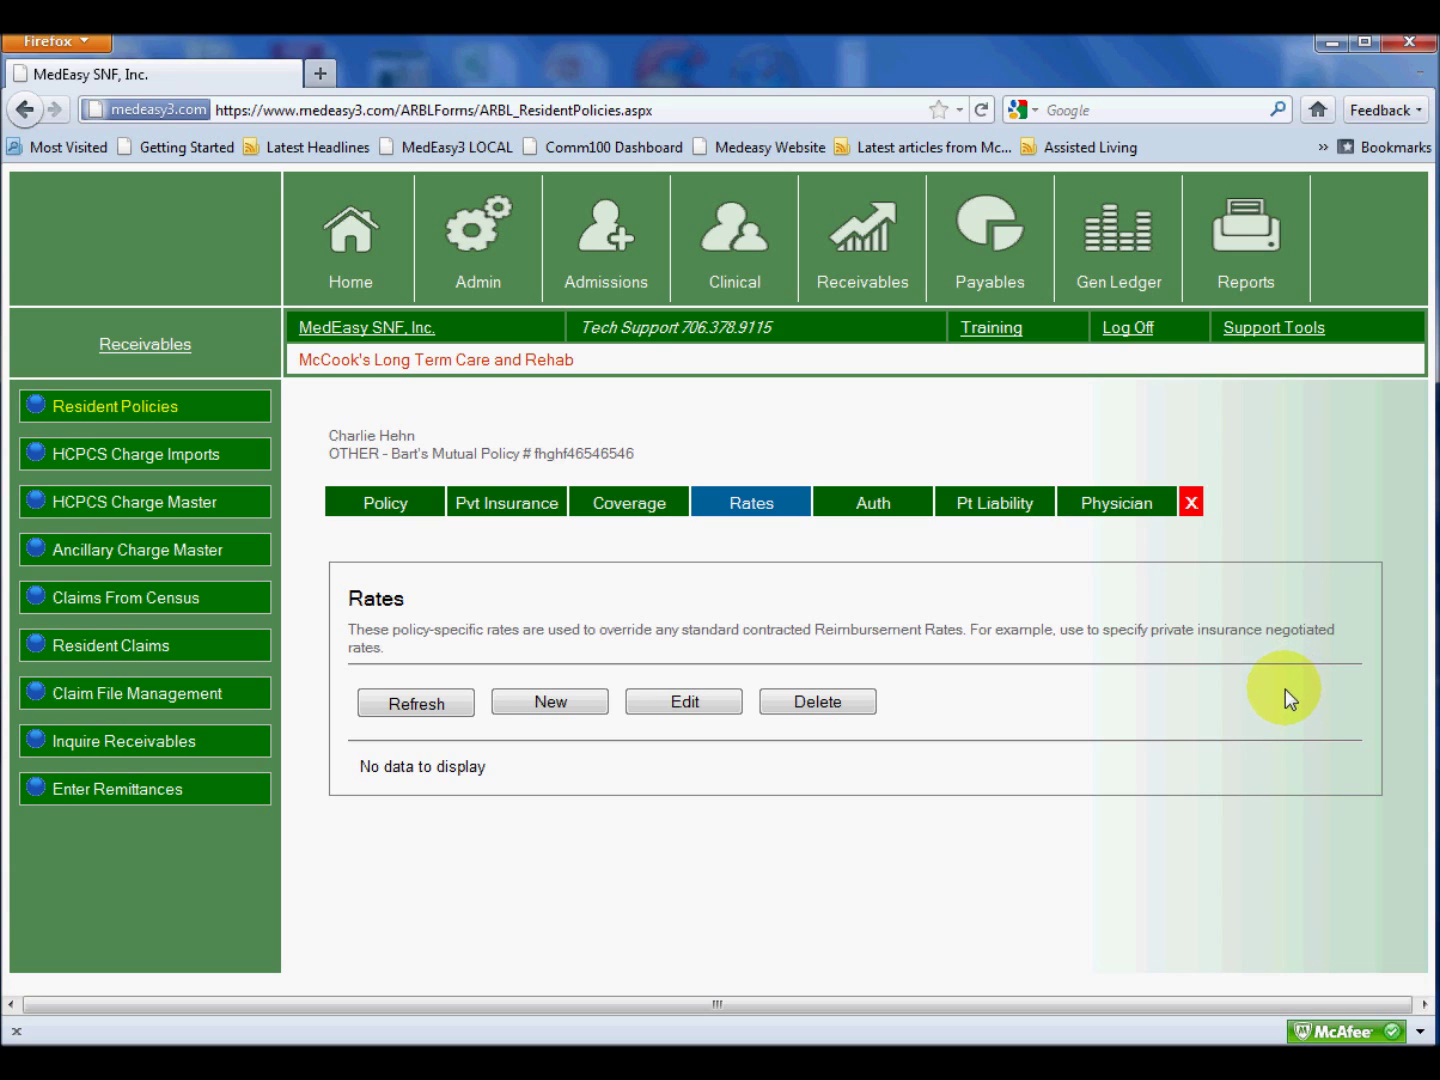
left_click(873, 516)
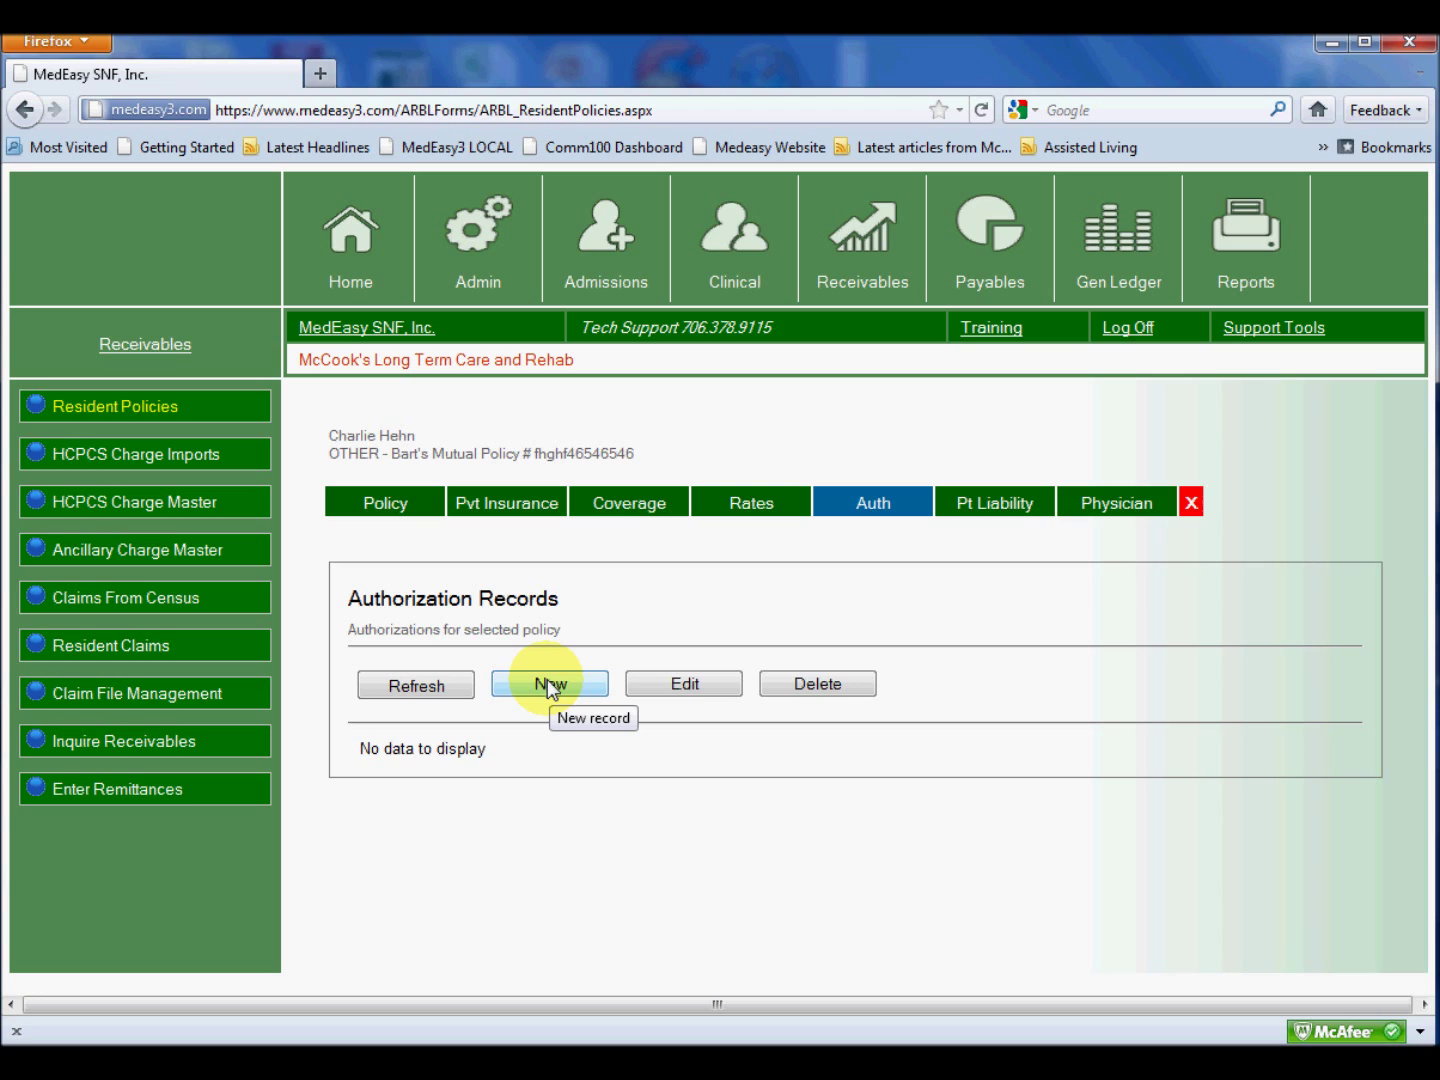
left_click(993, 510)
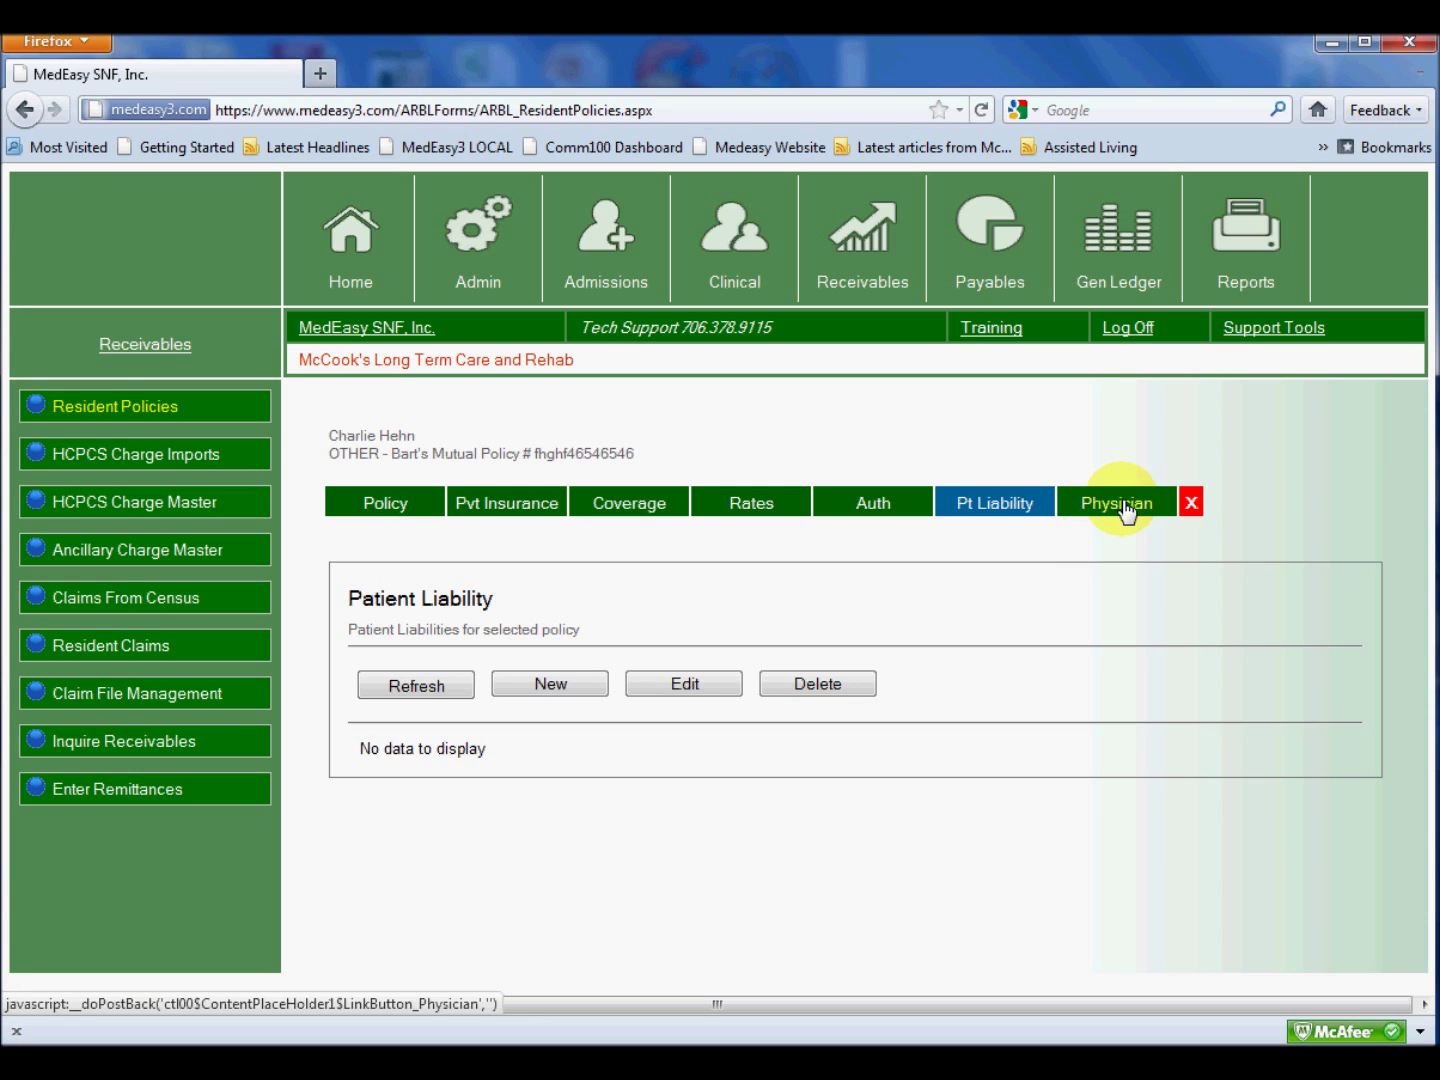
left_click(1193, 505)
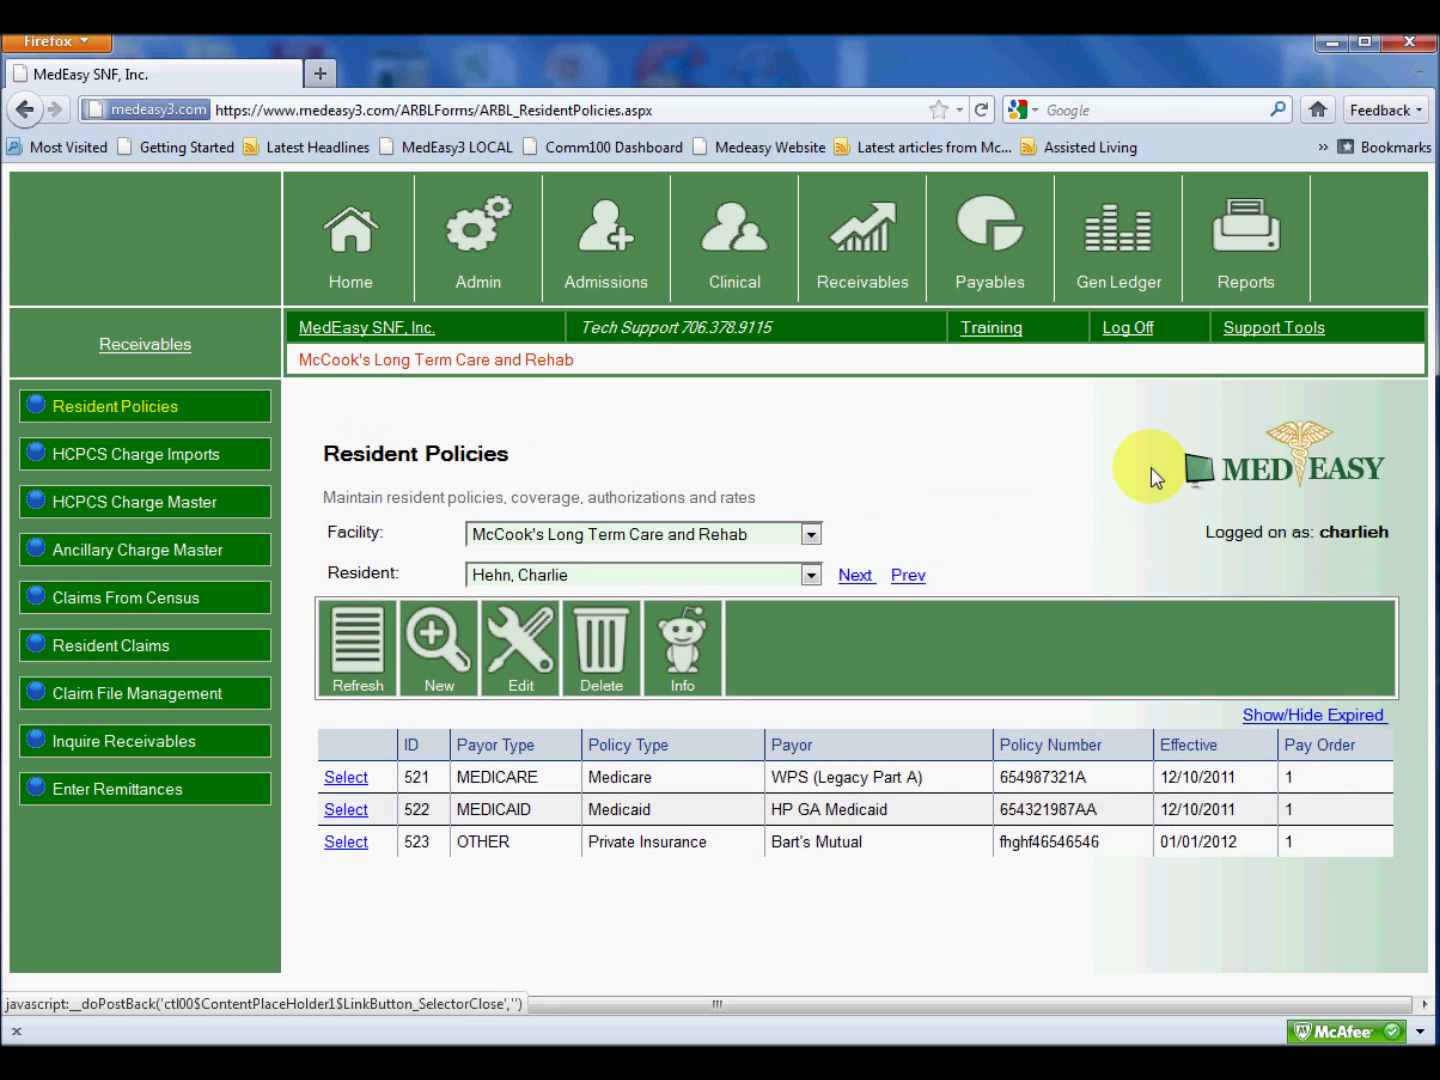